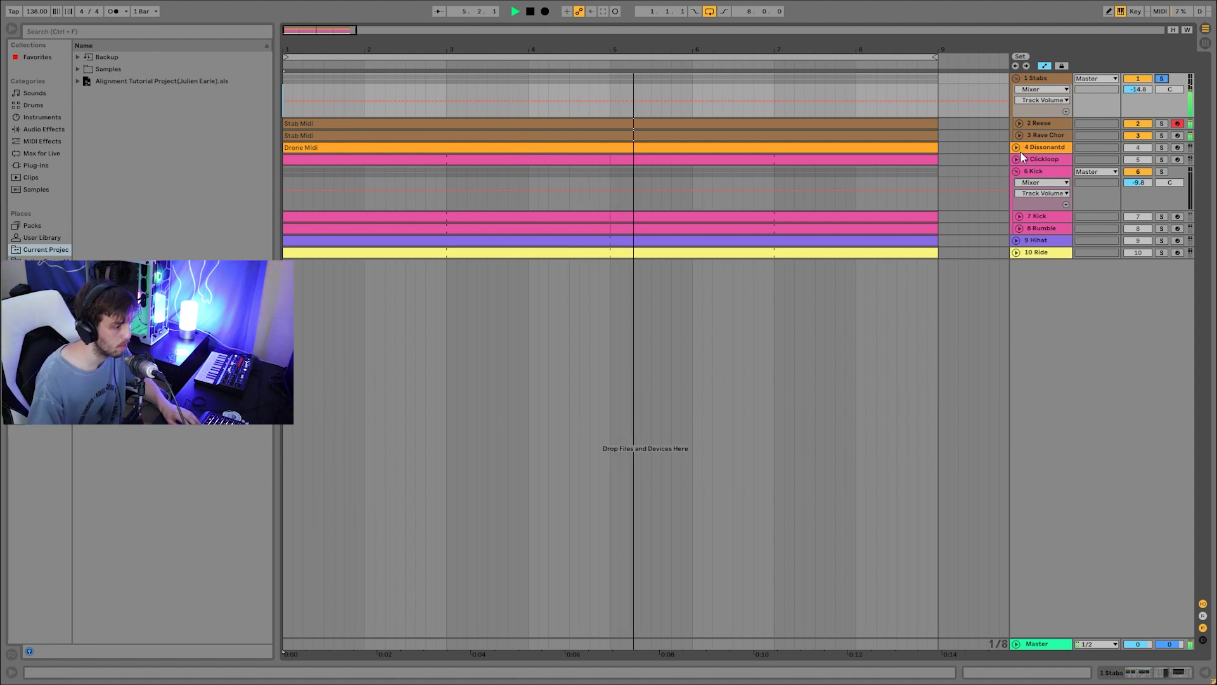
Step: Show the Reese track's device chain, solo the track and play it in isolation
key(space)
double_click(1036, 123)
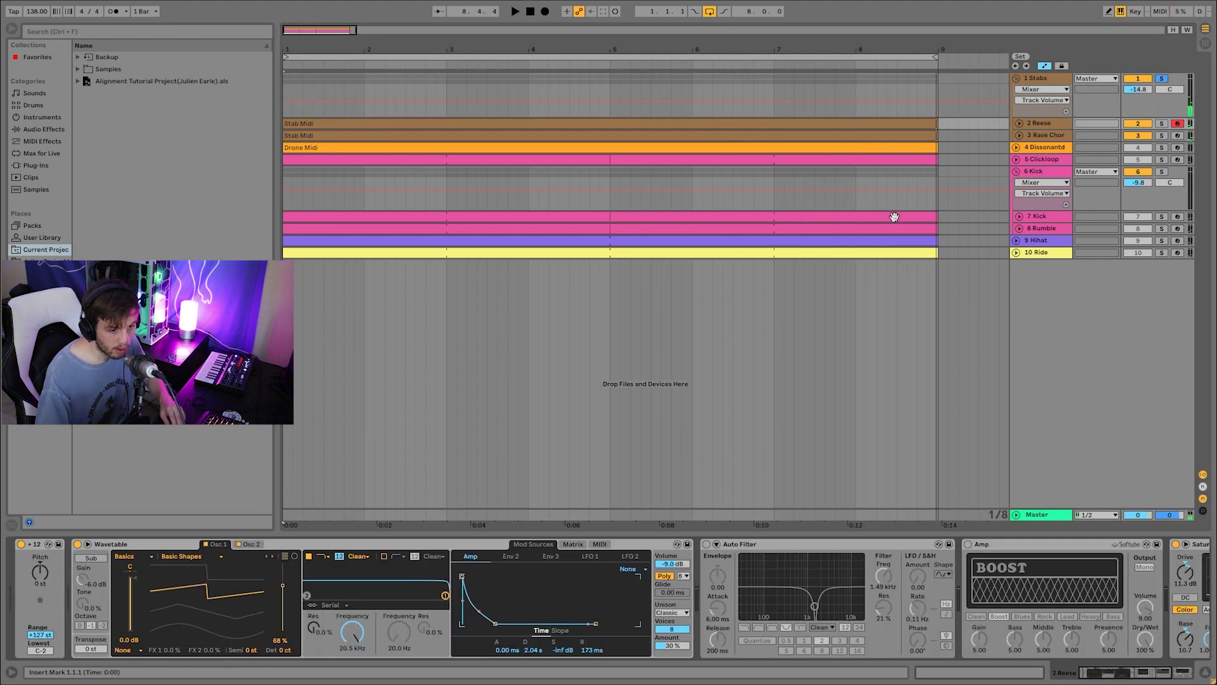
click(1163, 125)
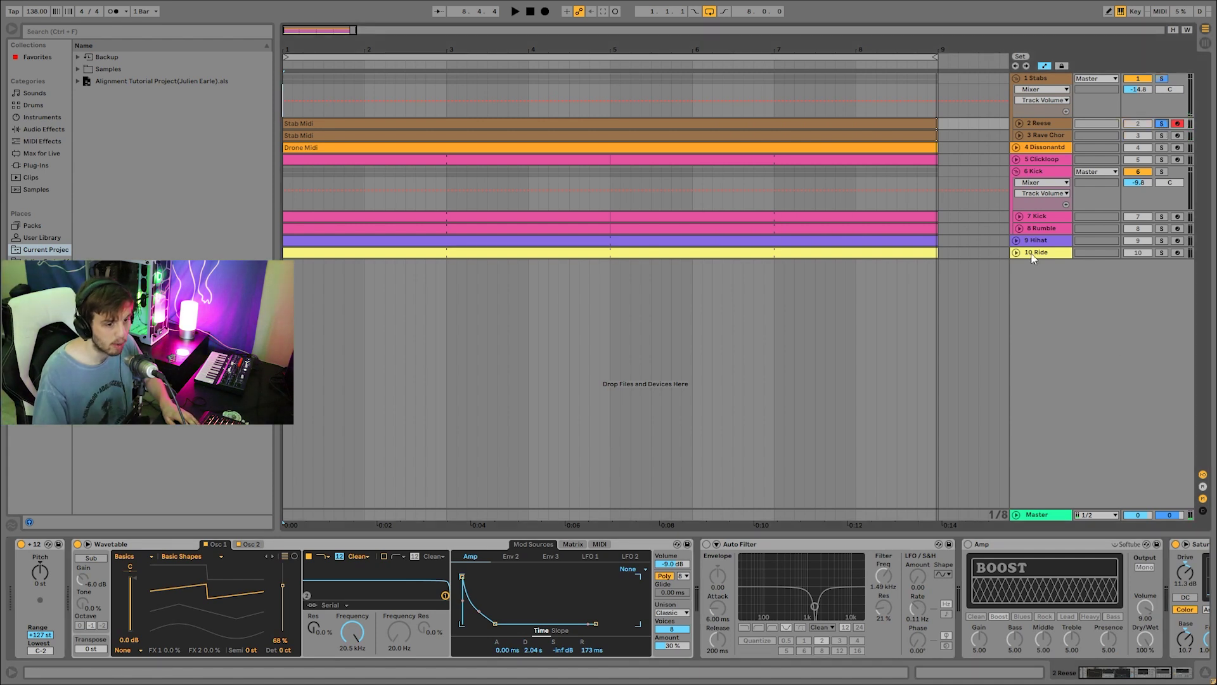
key(space)
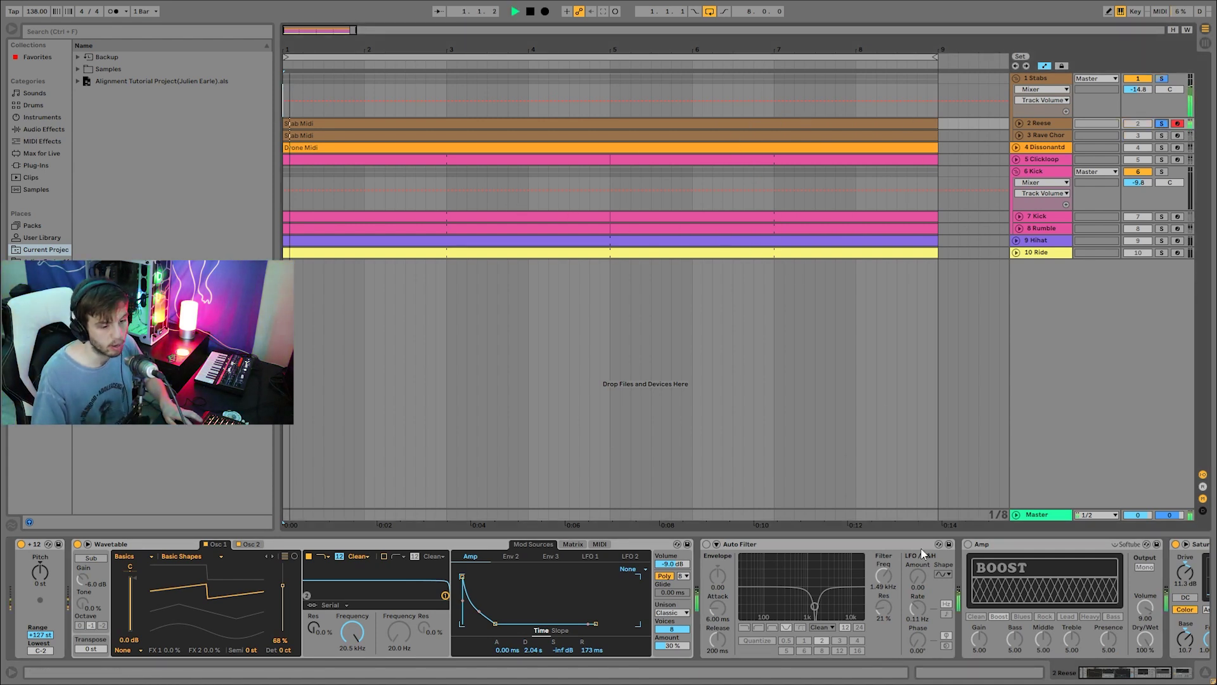
Step: Delete the Auto Filter and Amp from the Reese track's device chain
click(875, 546)
key(Delete)
key(Delete)
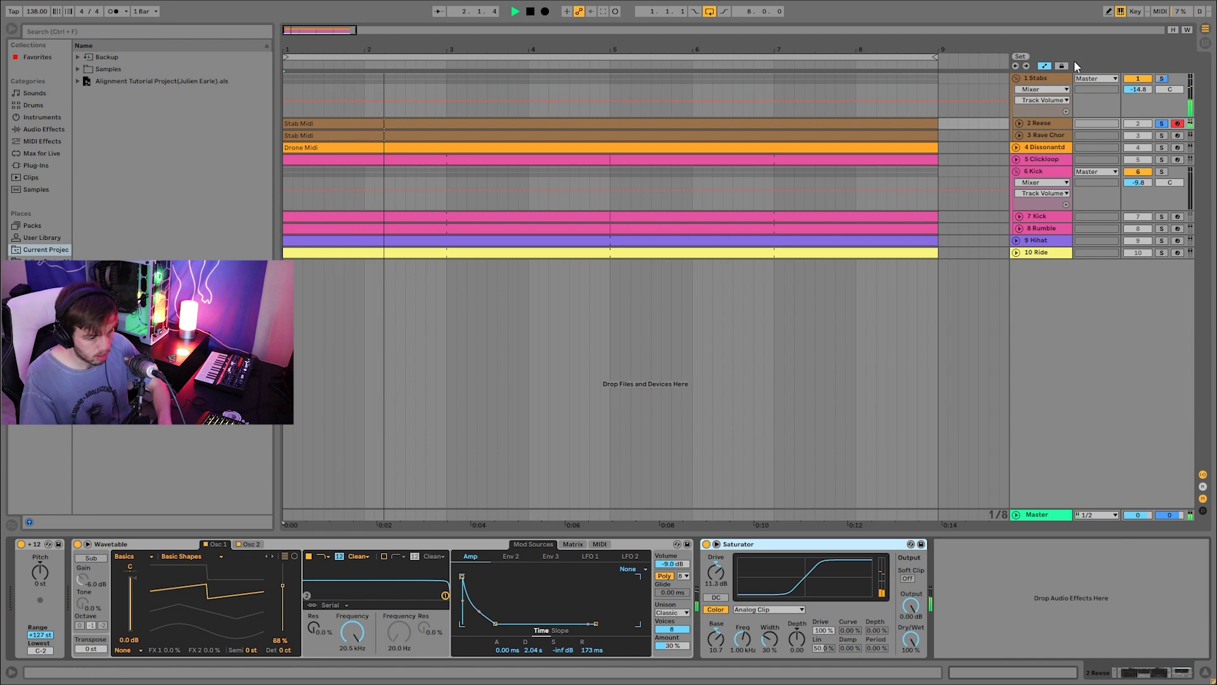
click(1162, 136)
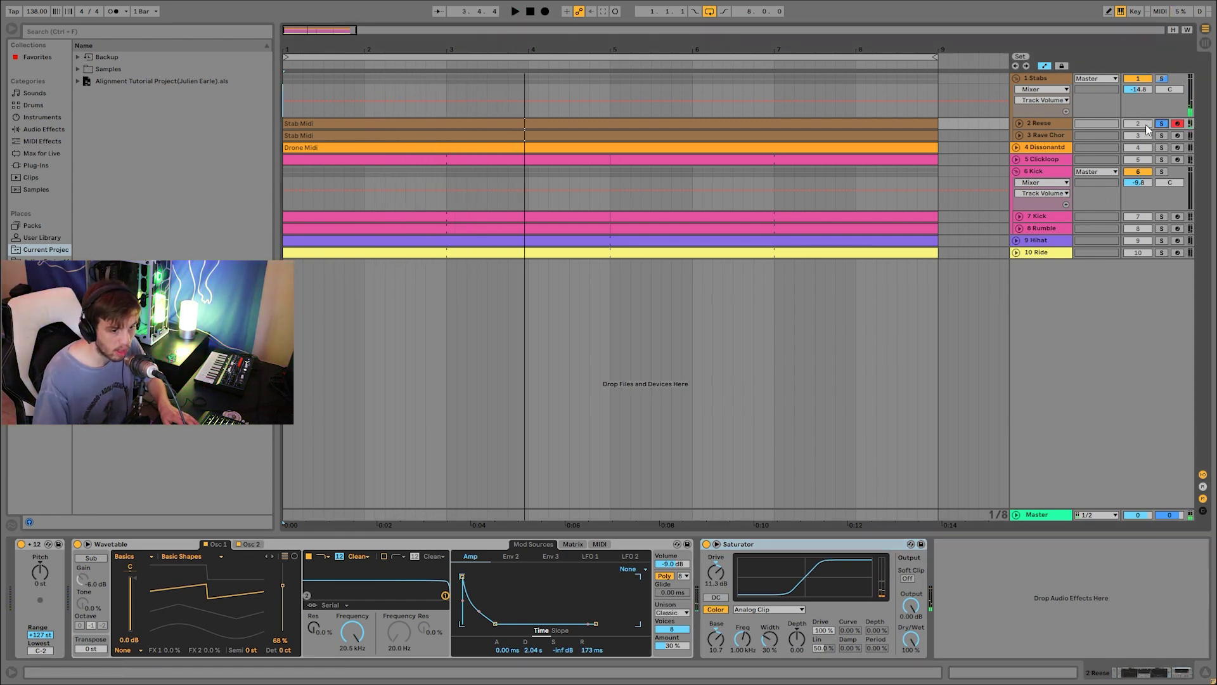
Step: Open the Reese track's MIDI clip, check its notes in folded and unfolded view, and play the pattern
double_click(875, 123)
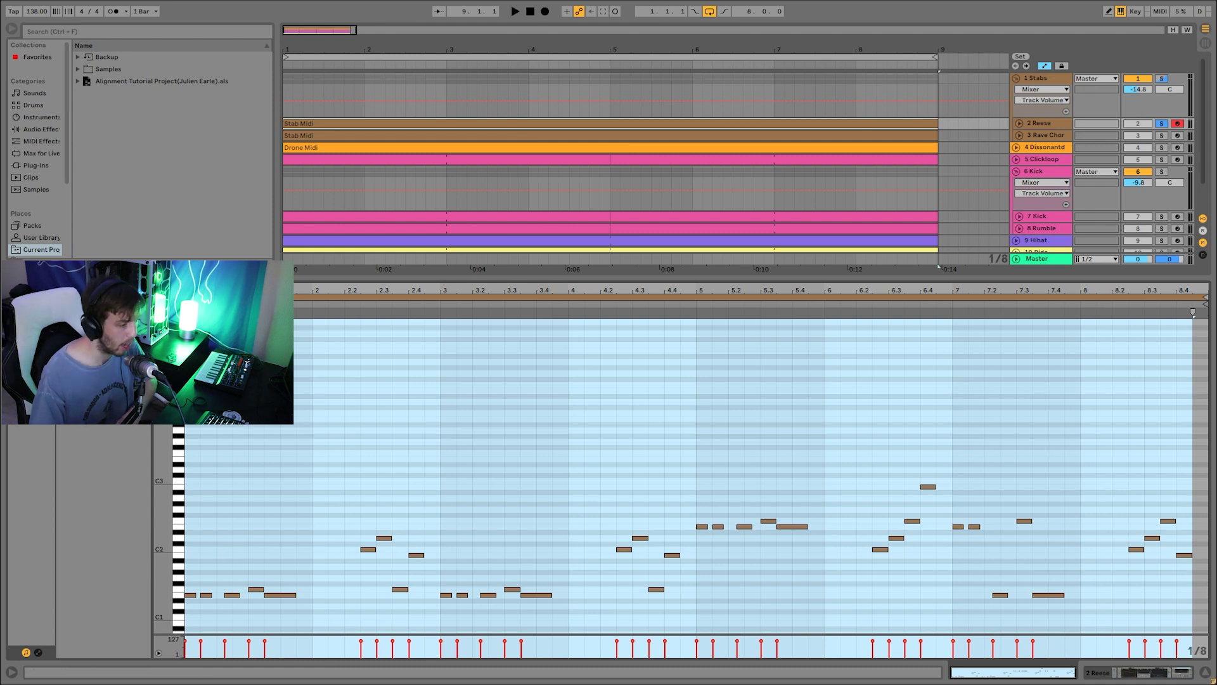
key(f)
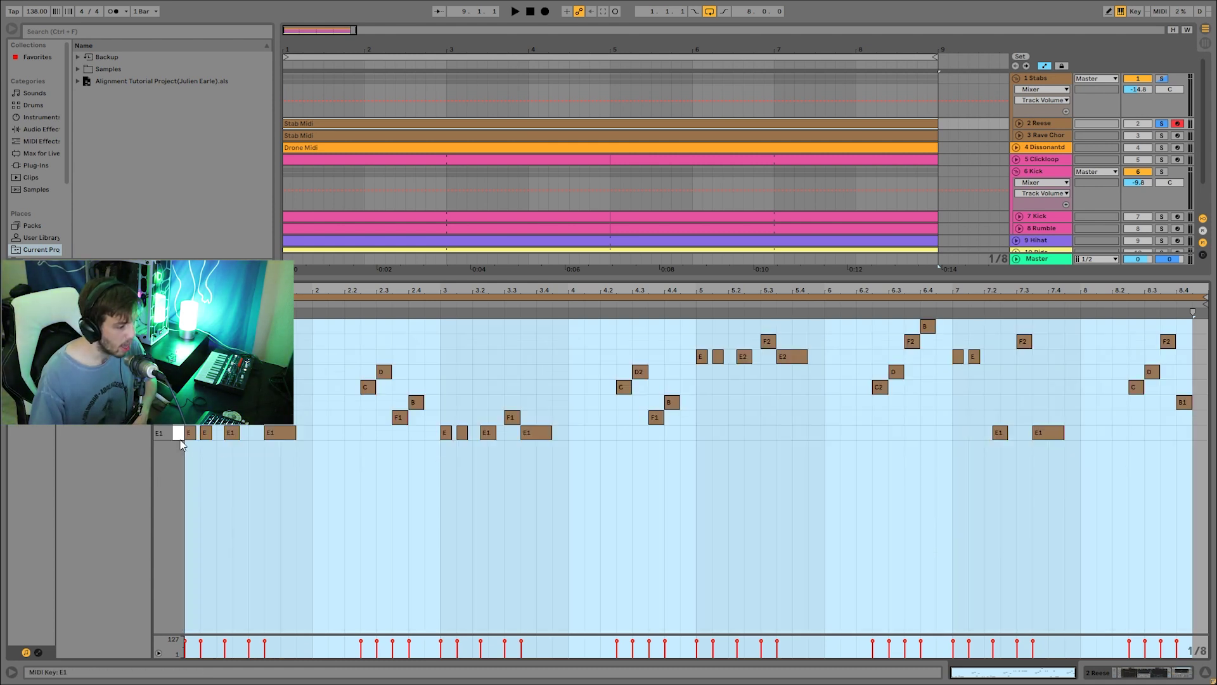
key(f)
key(space)
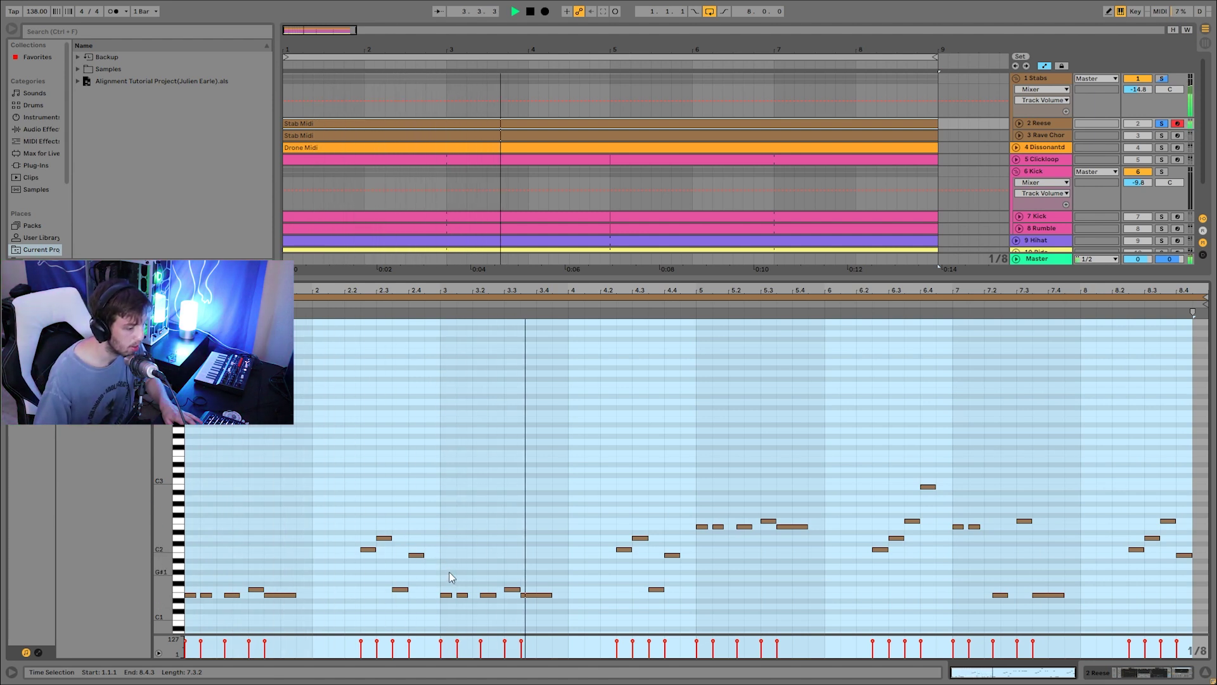
key(space)
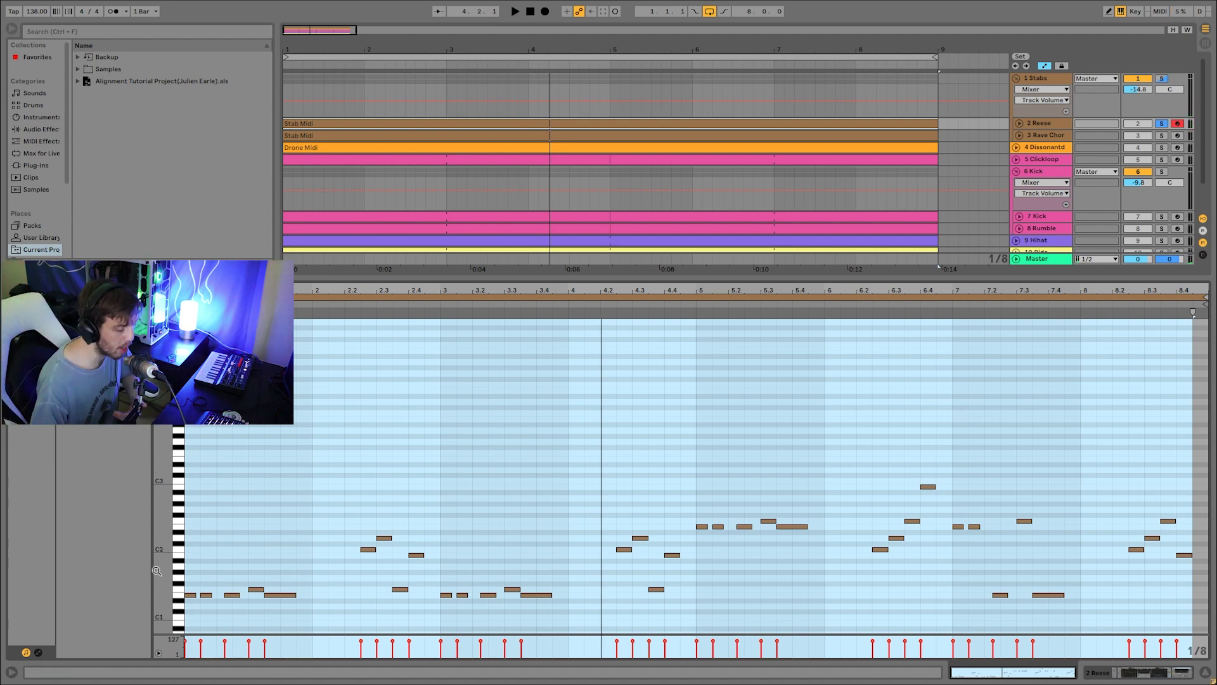
key(space)
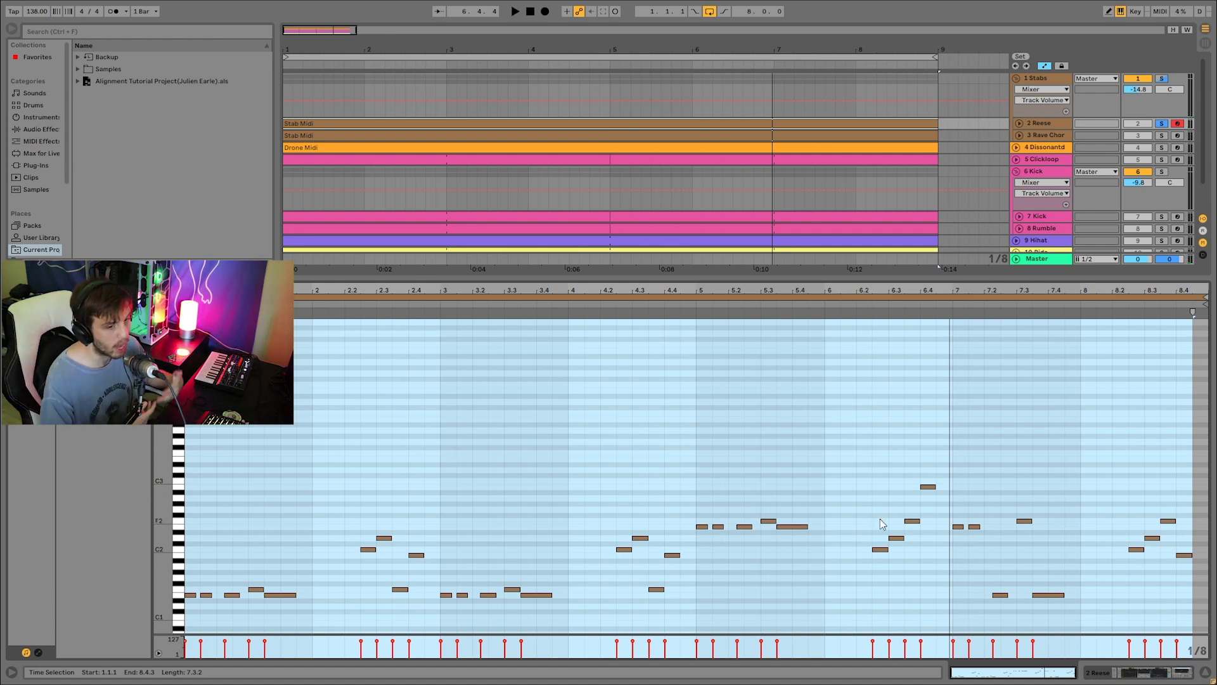
Step: Return to the Reese track's devices and review the Osc 1 and Osc 2 settings in Wavetable
key(shift+Tab)
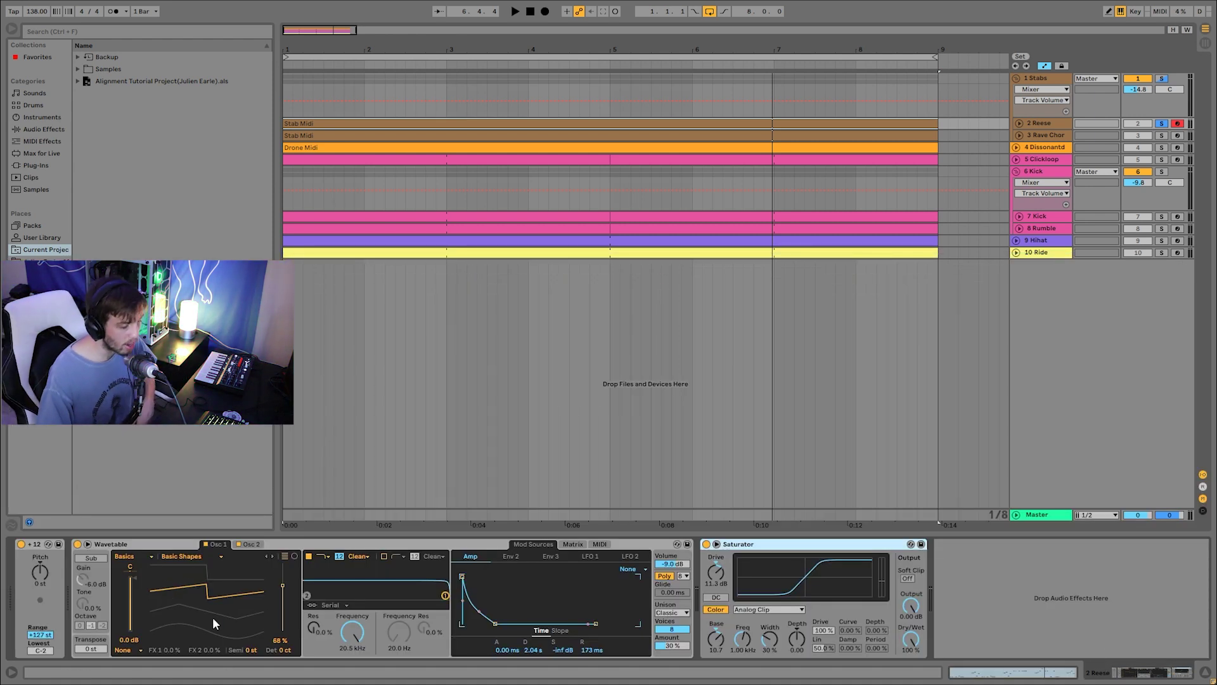
click(248, 544)
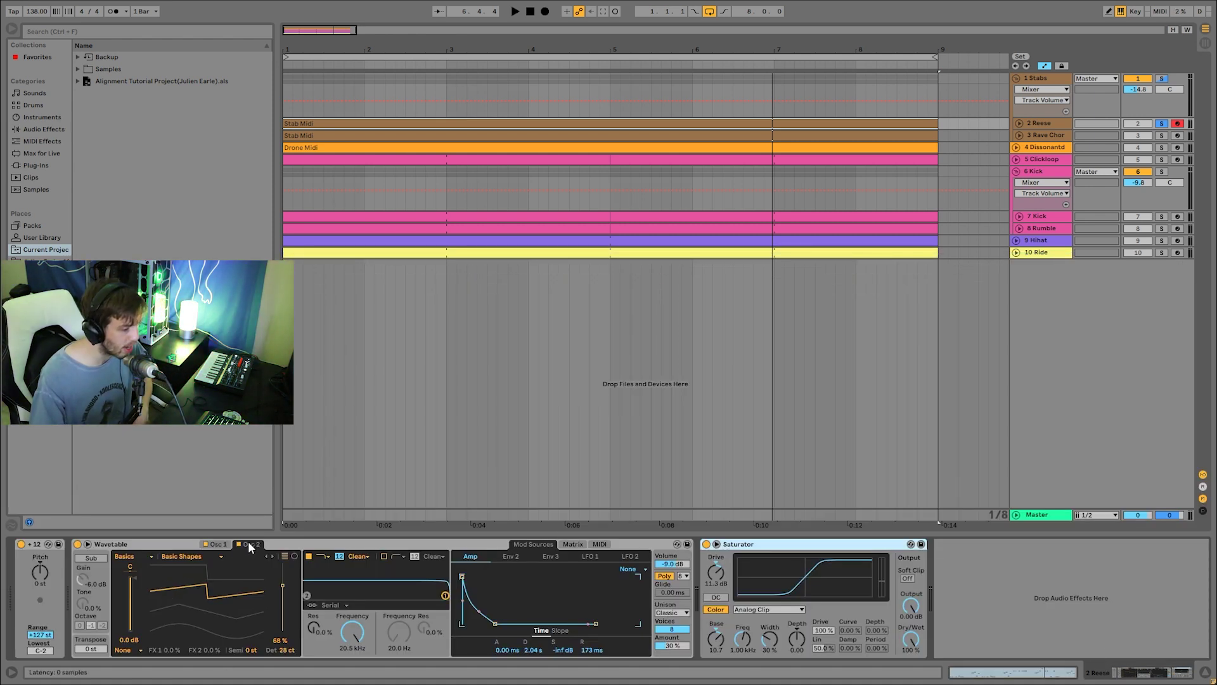
click(215, 544)
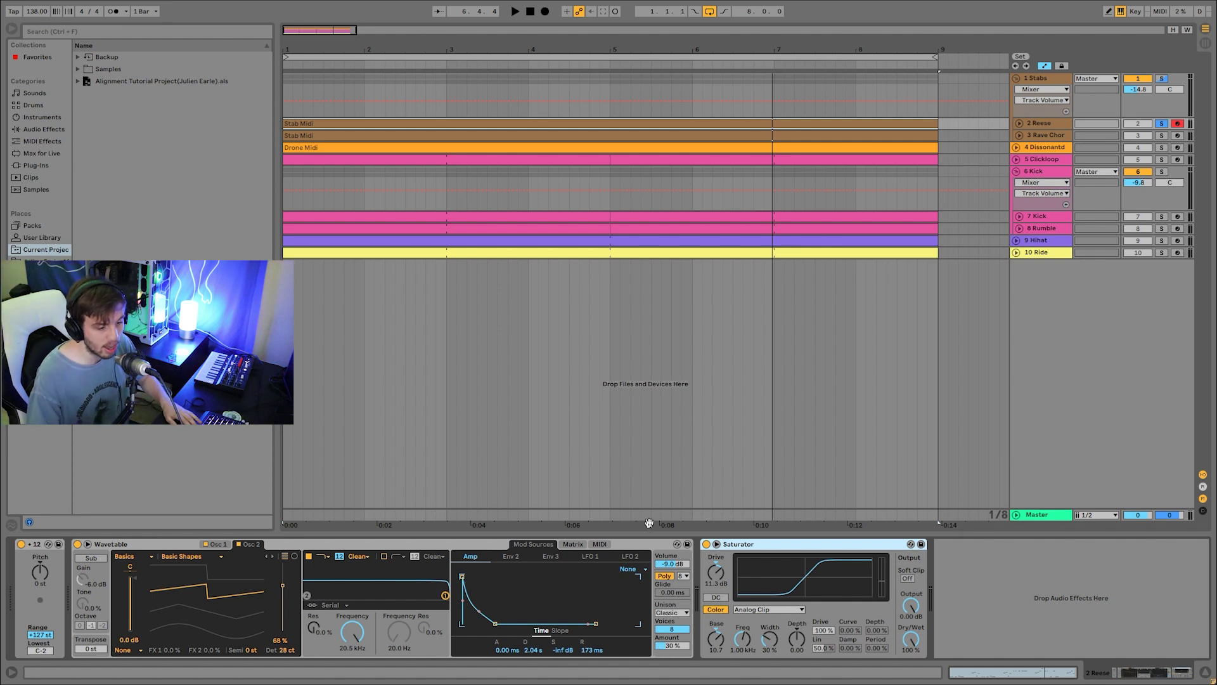
Step: Play the Reese track and compare its sound with the Saturator bypassed and enabled
key(space)
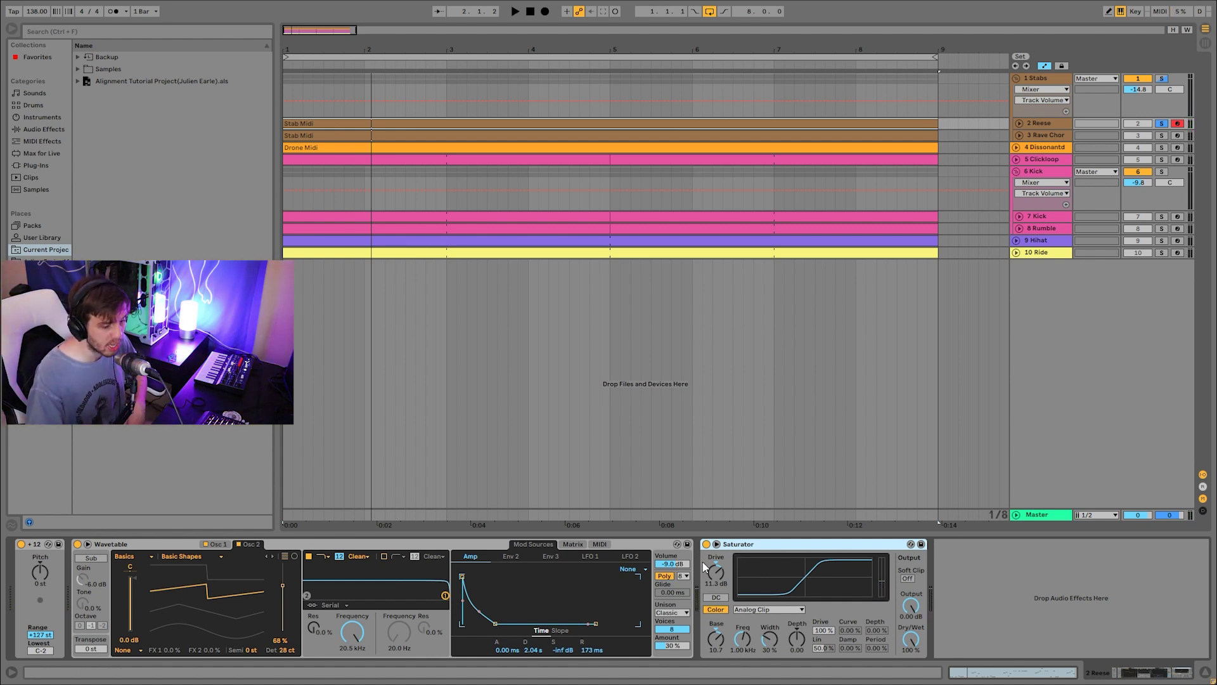
click(706, 544)
key(space)
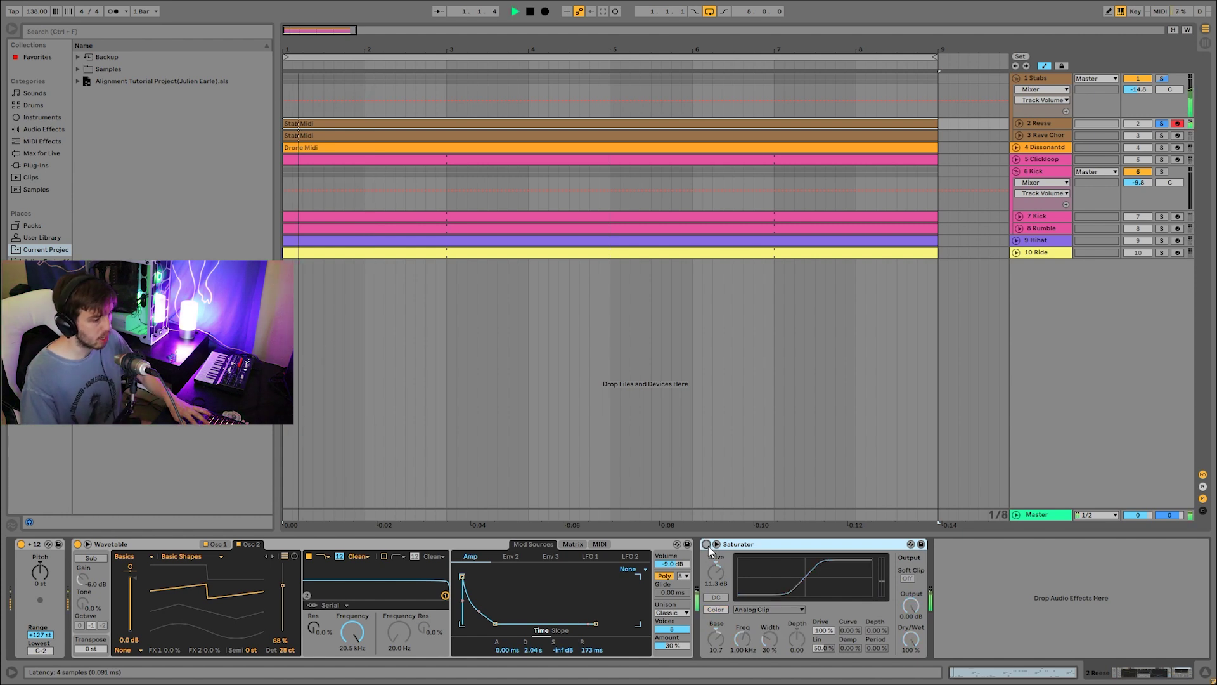
click(706, 544)
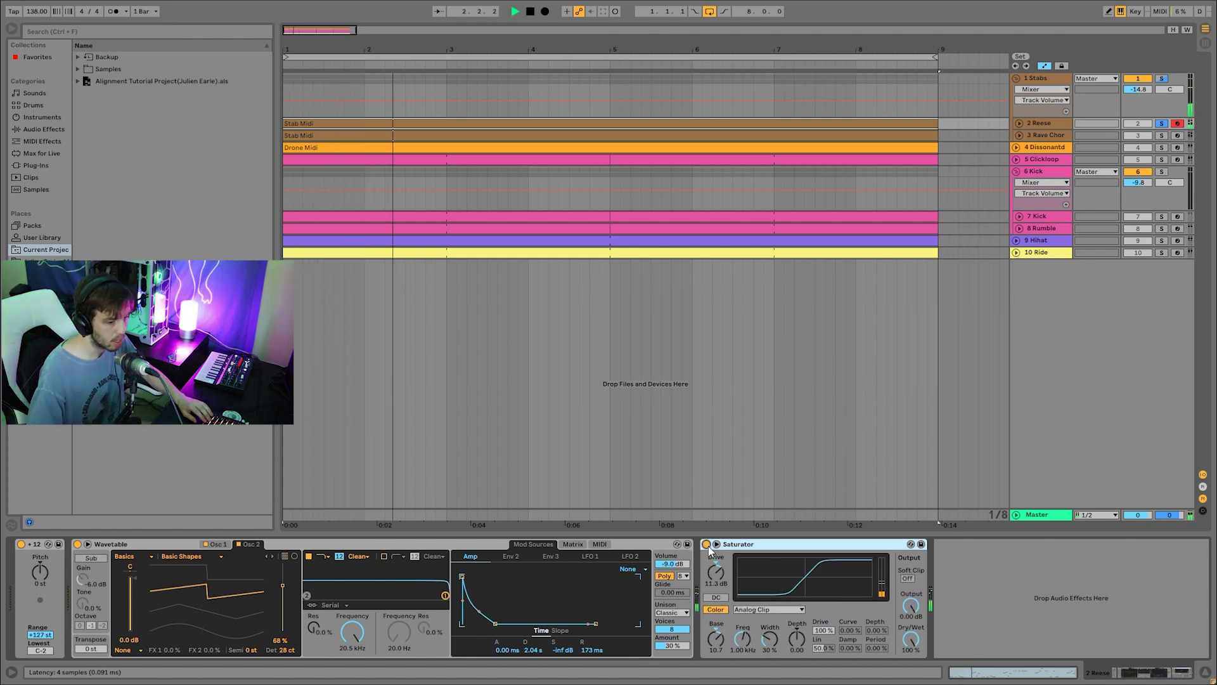
key(space)
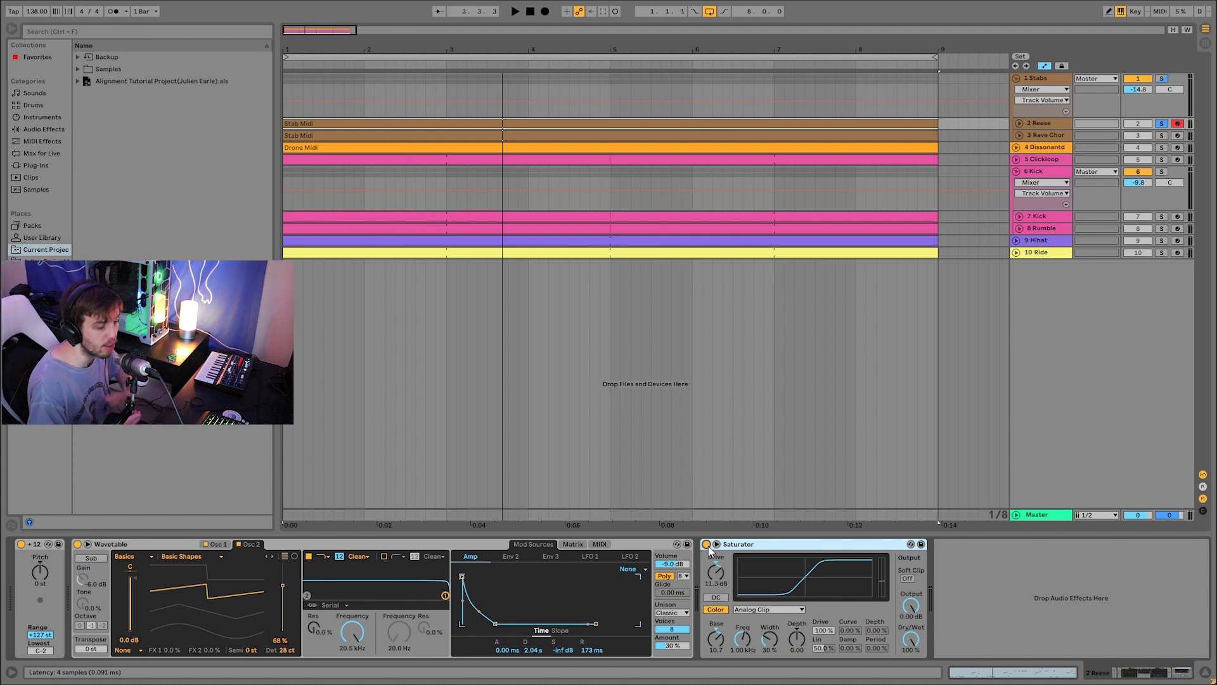
Step: Delete the Pitch device placed before Wavetable on the Reese track
key(space)
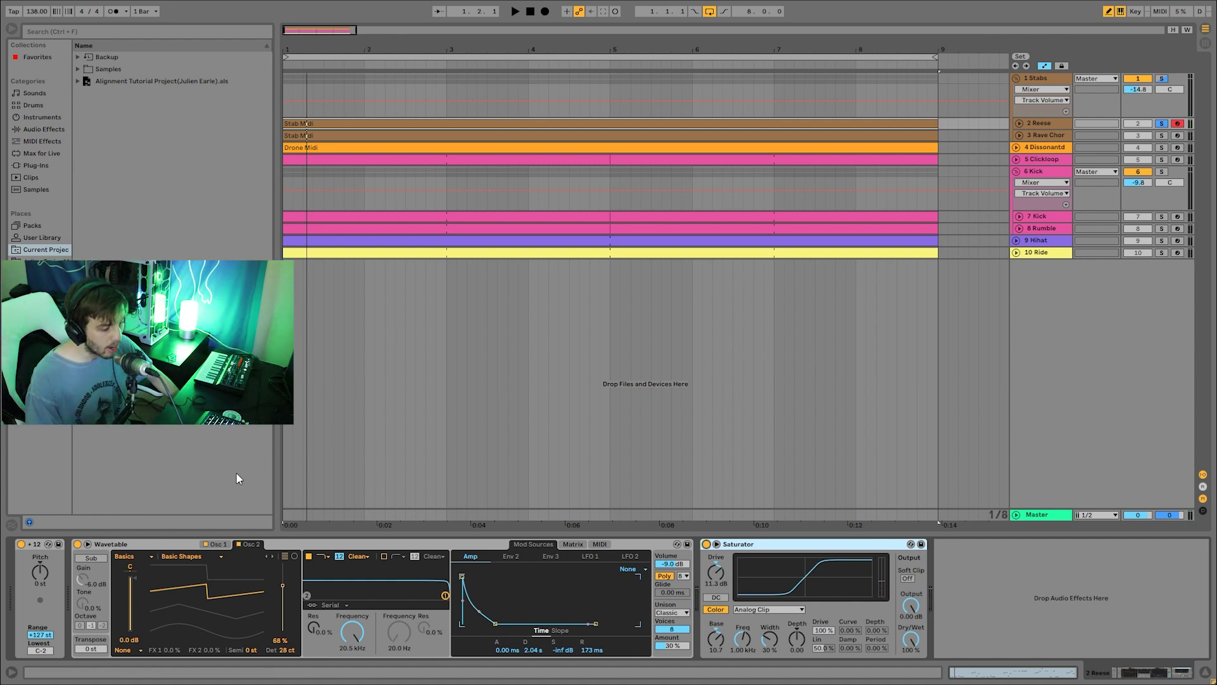
click(32, 546)
key(Delete)
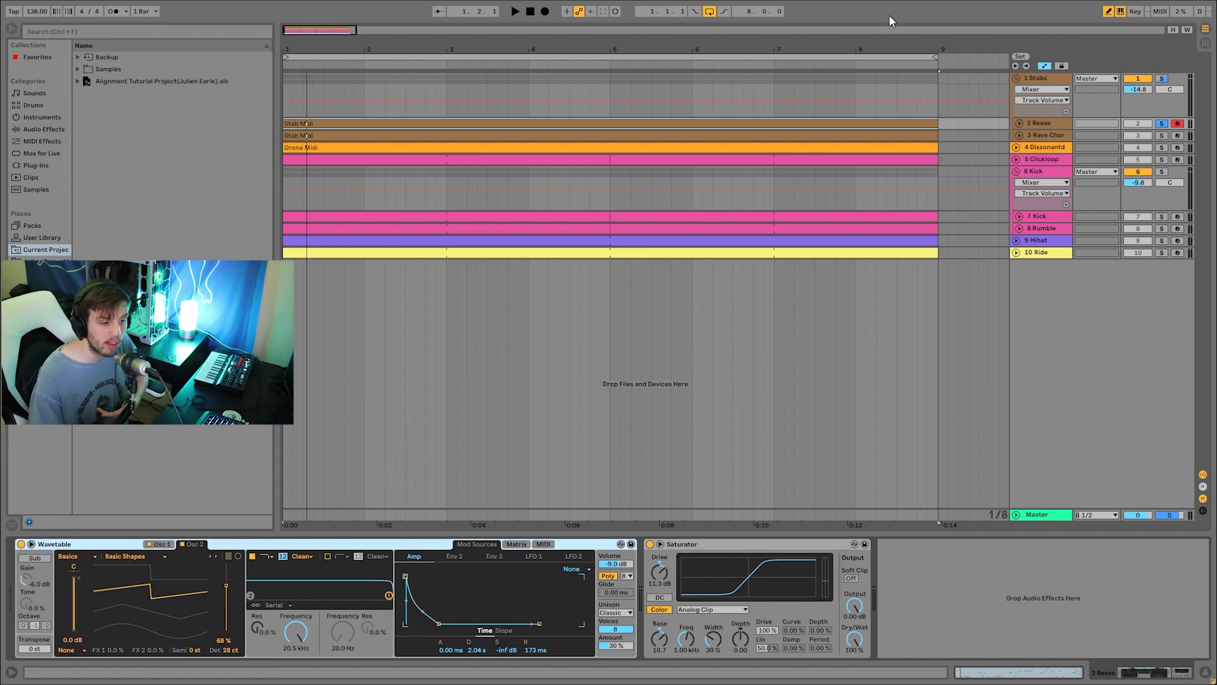
Step: Solo the Rave Chord track, expand it with its devices shown, and start playback
click(1161, 136)
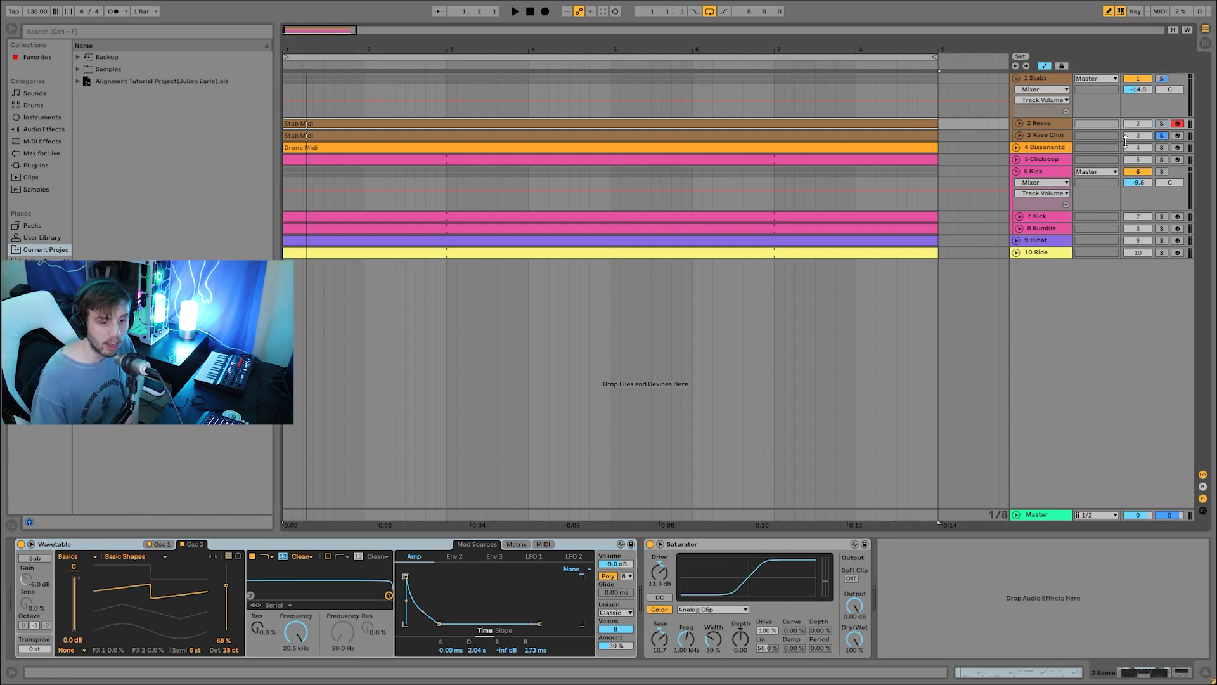
click(1035, 135)
click(1019, 135)
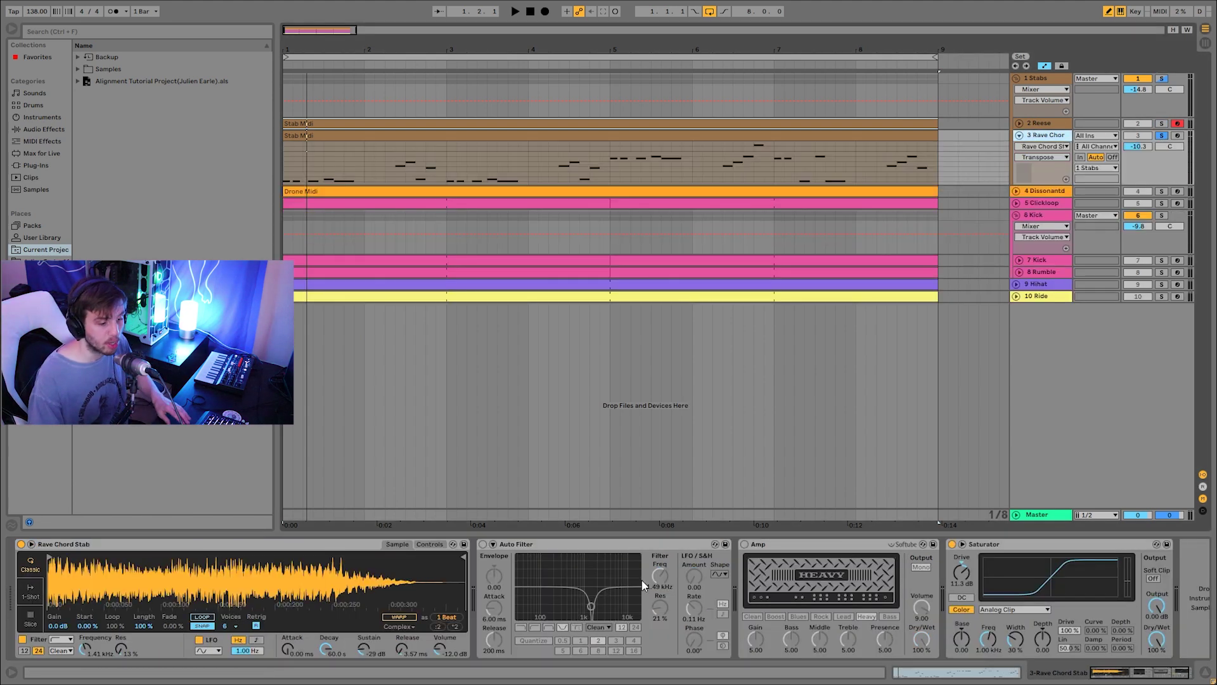
key(space)
Step: Delete the Auto Filter and Amp from the Rave Chord track's device chain
click(587, 544)
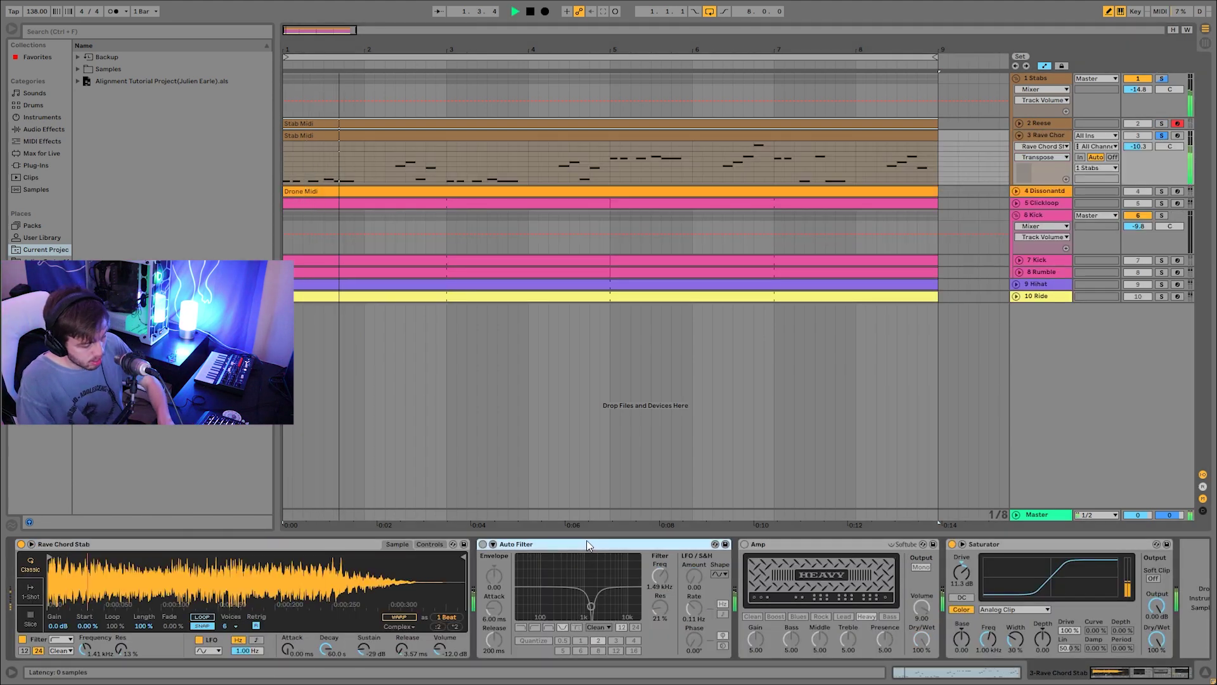
key(Delete)
key(Delete)
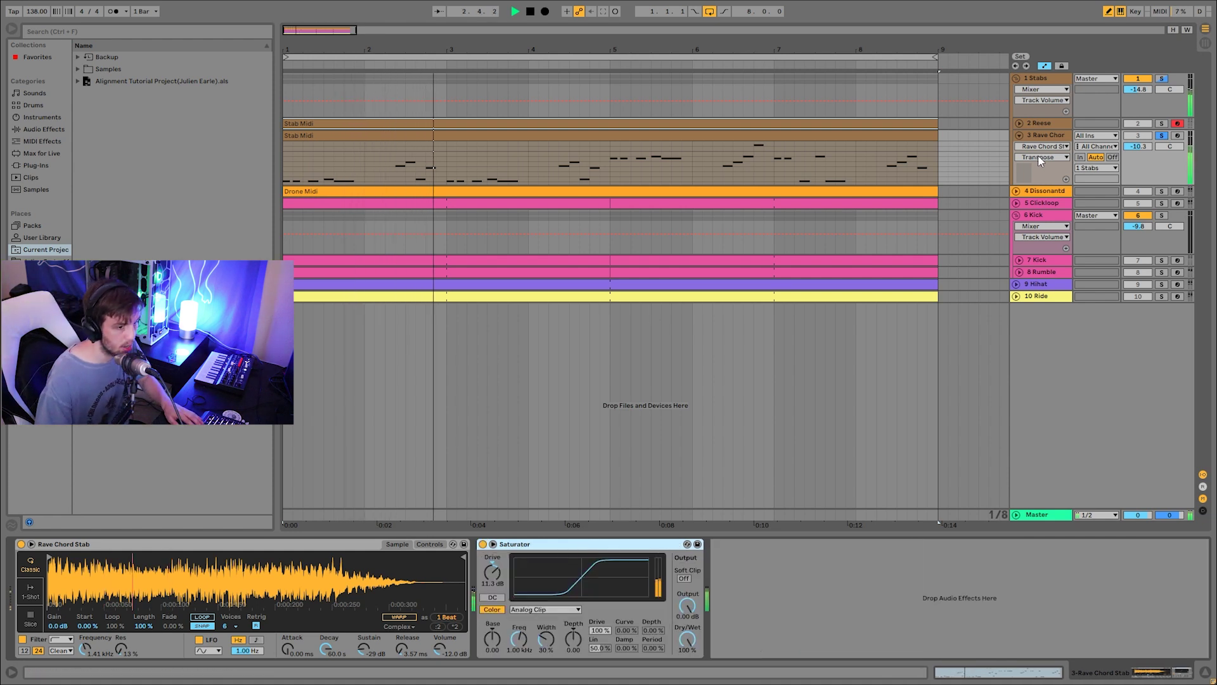
Step: Play the whole Stabs group soloed, solo Rave Chord again, and reveal its Rave Chord Stab sample in the browser
click(1163, 78)
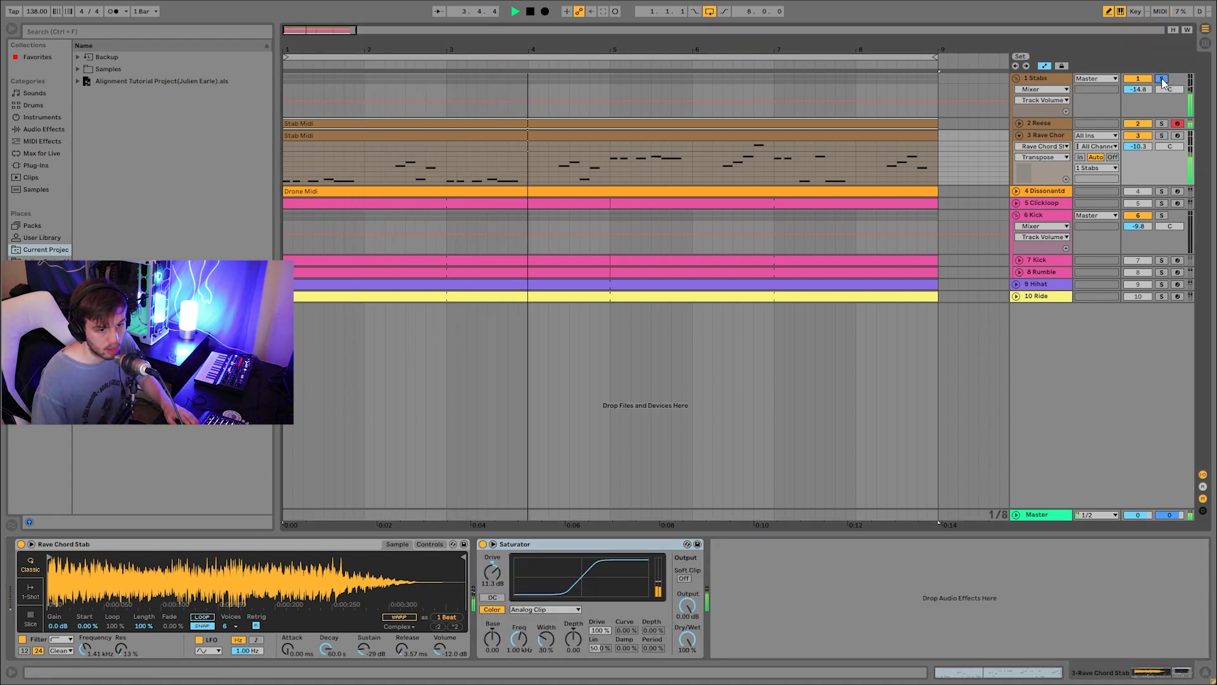
click(1163, 135)
right_click(327, 571)
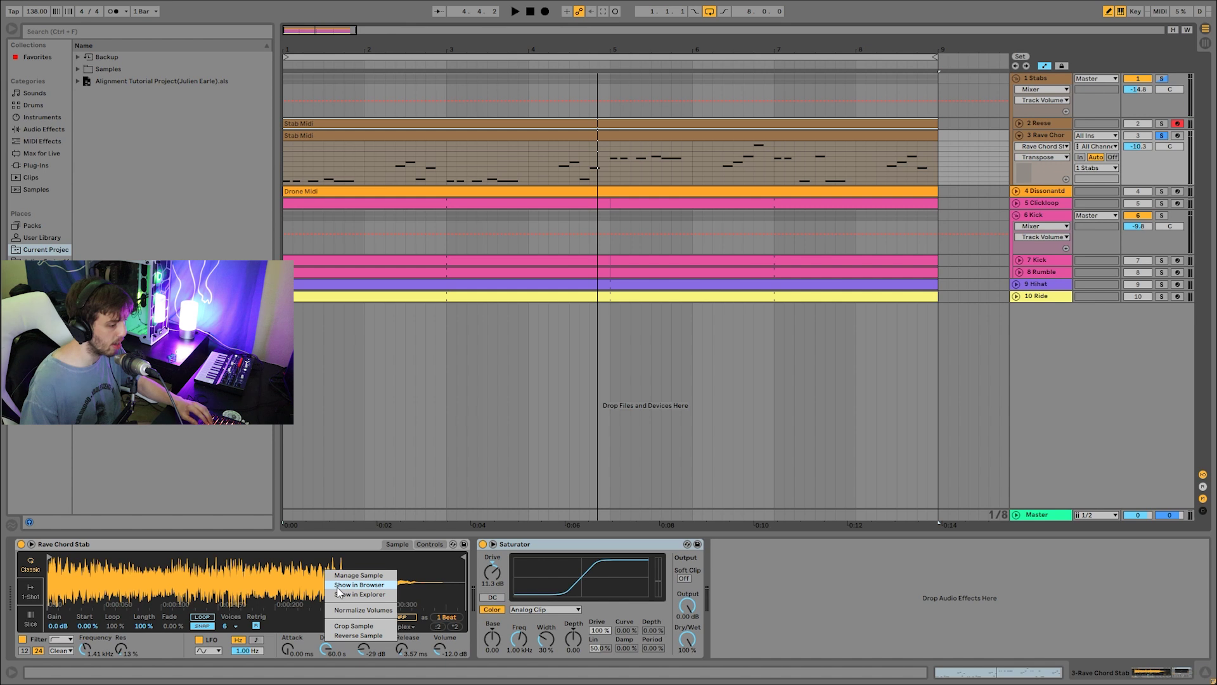
click(338, 586)
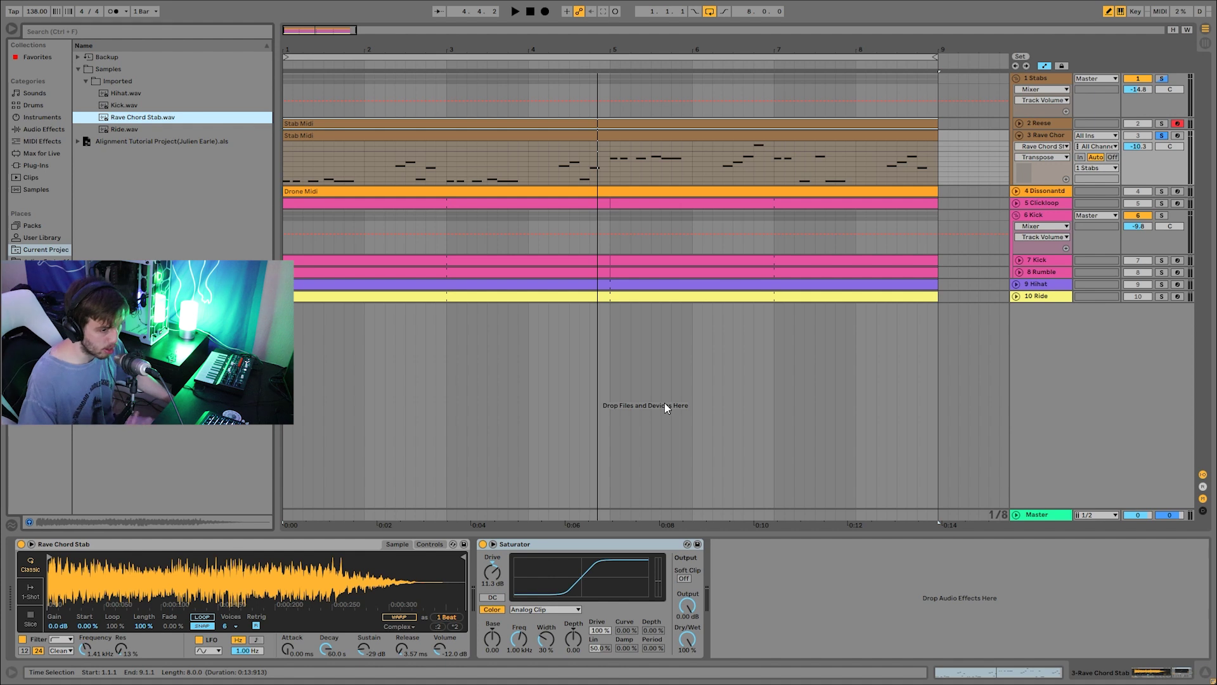
Step: Remove the solo from the Rave Chord track, mute the track and play the full mix without it
click(1161, 137)
click(1138, 137)
key(space)
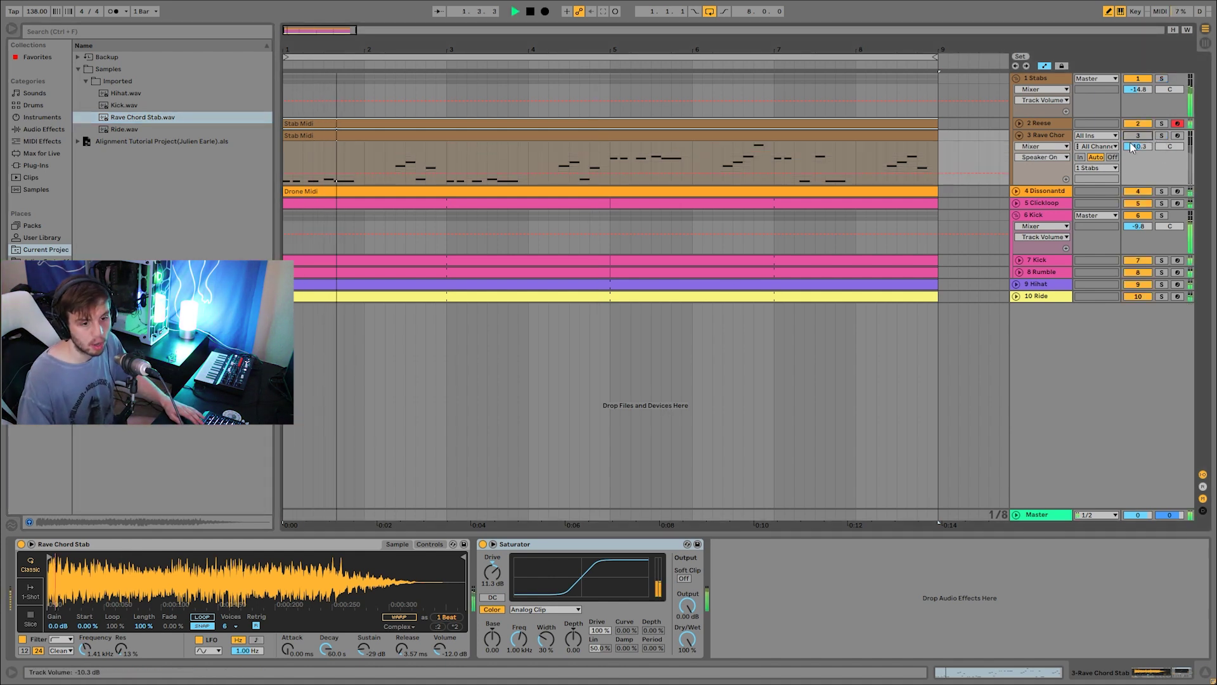
click(1056, 134)
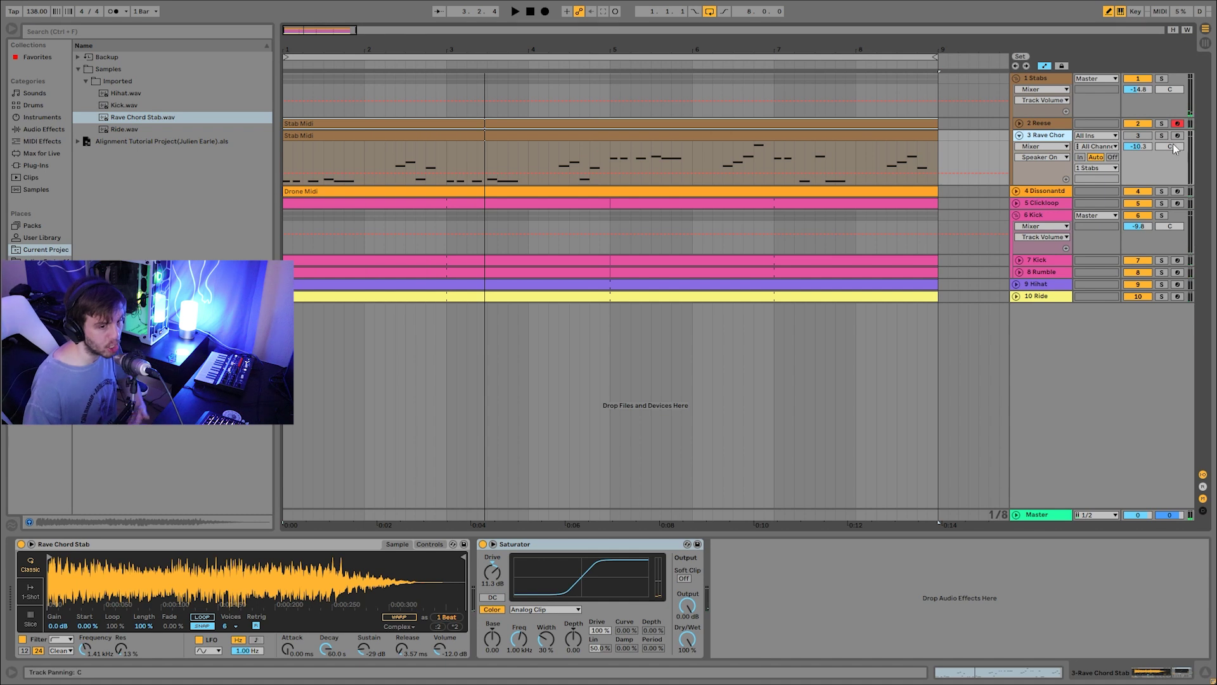
Step: Unmute the Rave Chord track and set its volume to -9.8 dB while listening to the full mix
click(1146, 136)
drag(1140, 146, 1144, 149)
key(space)
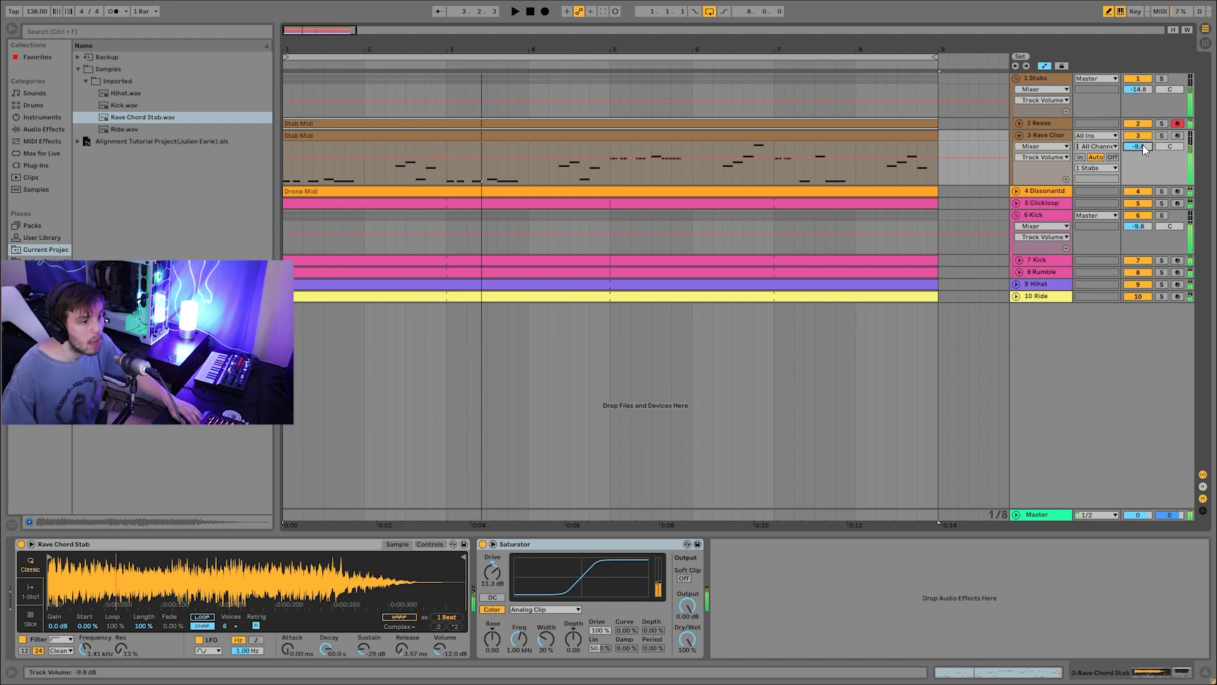
click(1029, 139)
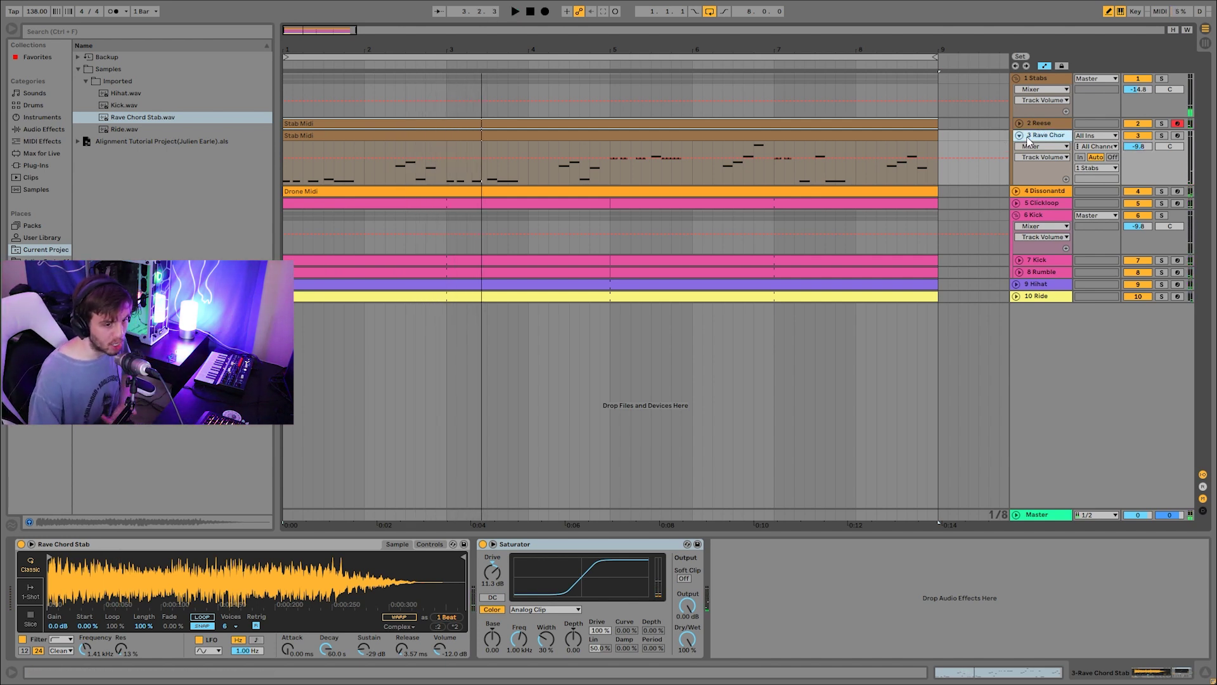
Step: Place the insert mark at 2.2.3 in the Rave Chord clip and play the full mix from there
click(393, 182)
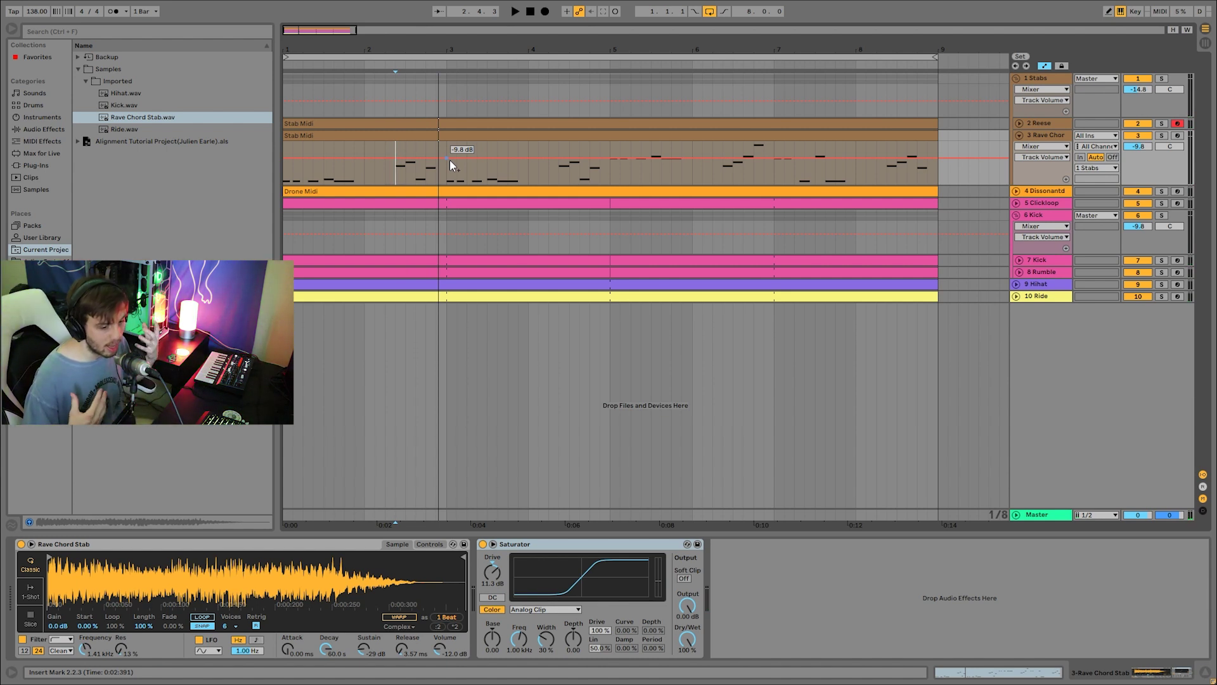
key(space)
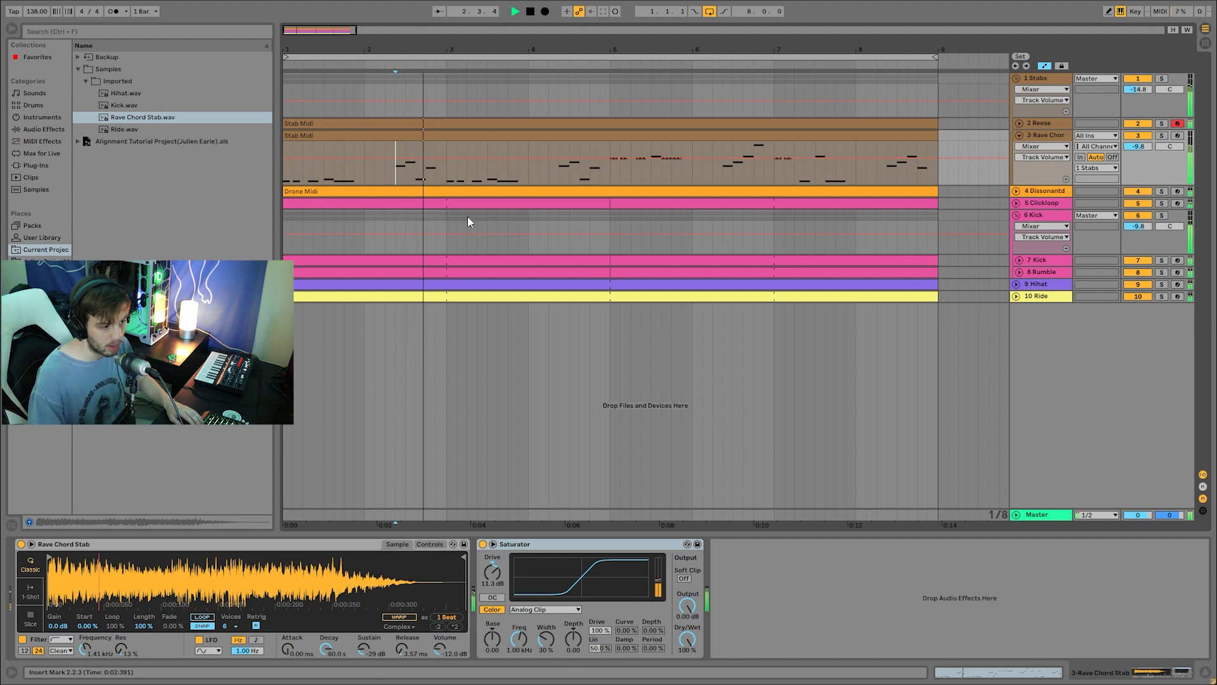
key(space)
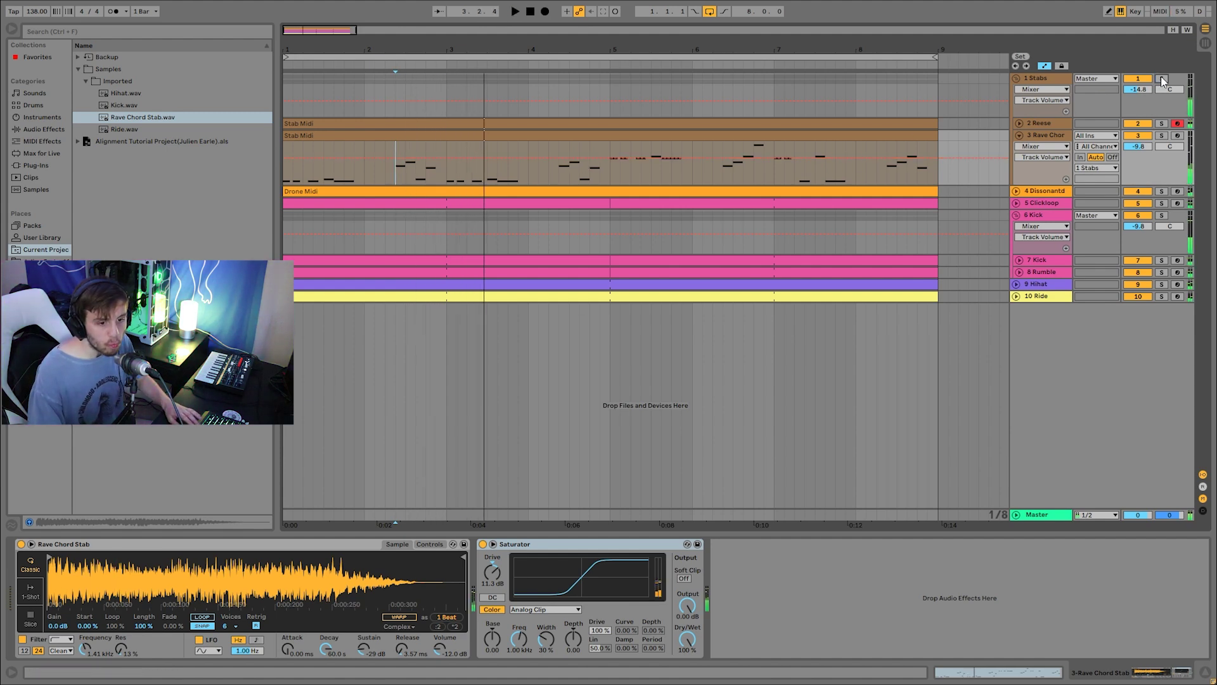
Step: Solo the Stabs group, bypass its Auto Filter, Drum Buss and Reverb, and play the dry stabs
click(1063, 82)
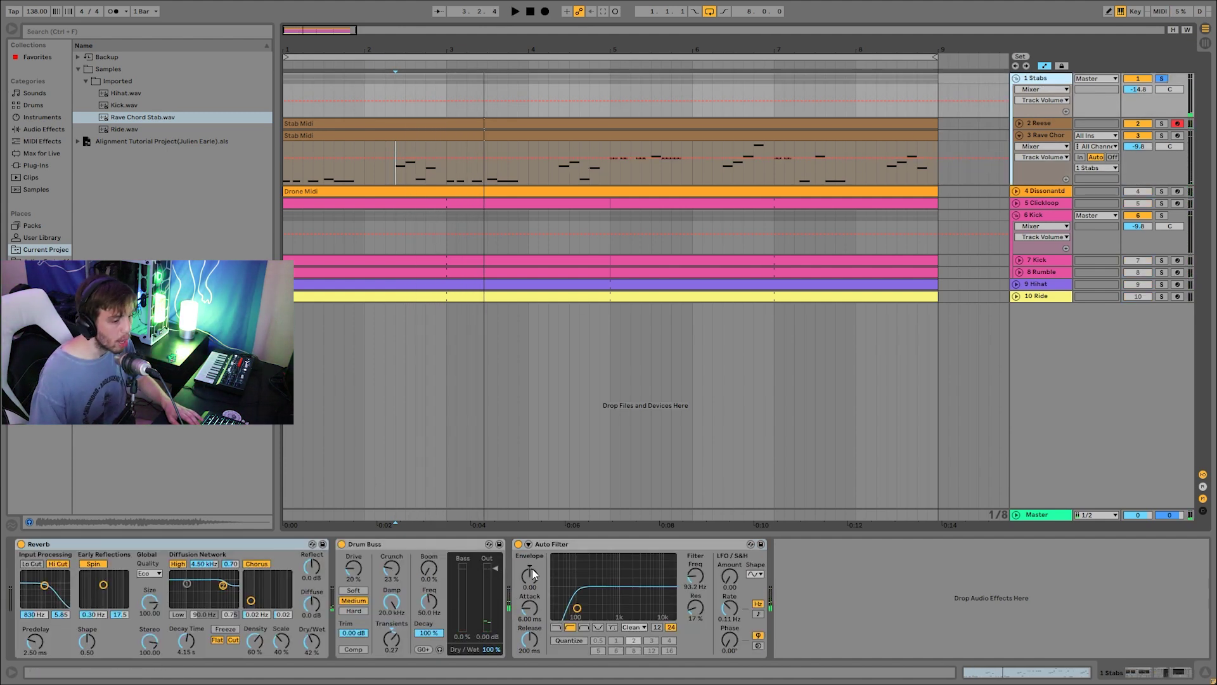
click(519, 545)
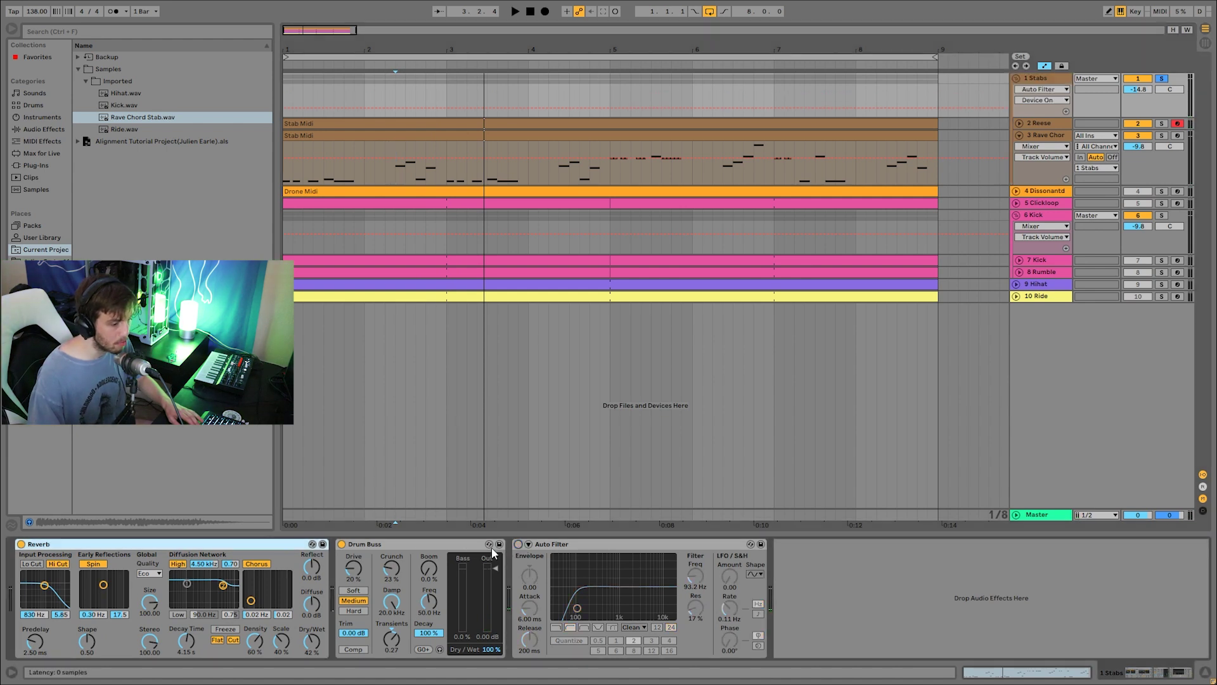
click(341, 545)
click(22, 544)
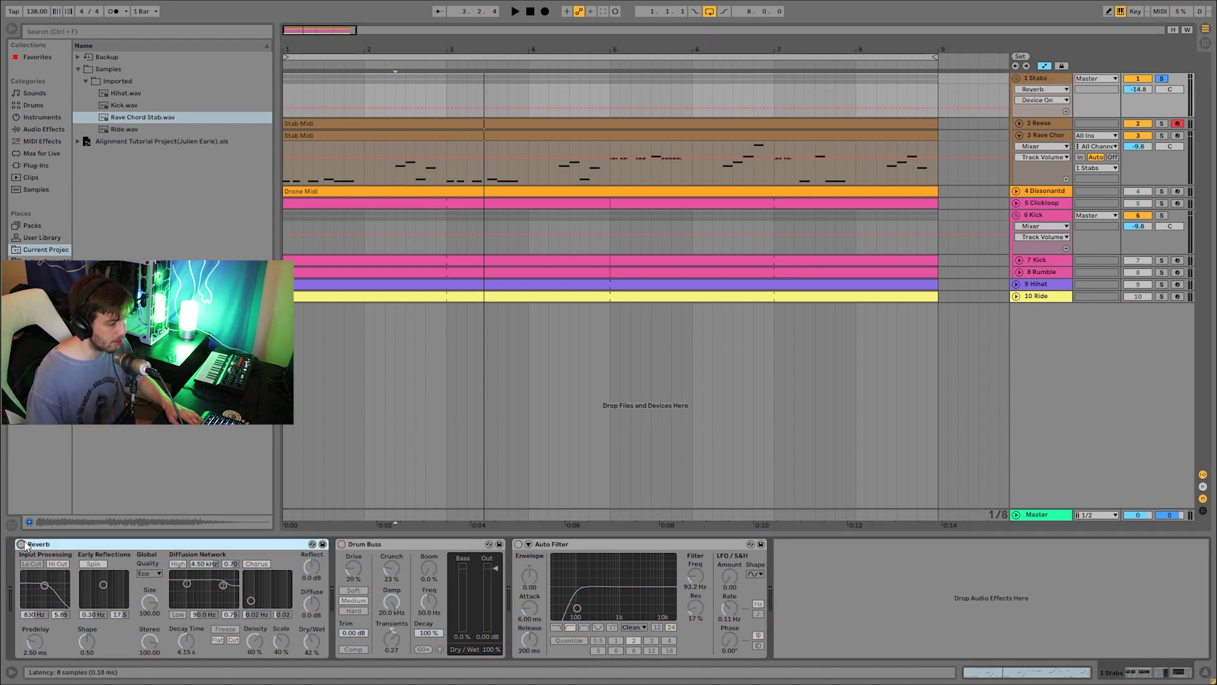
key(space)
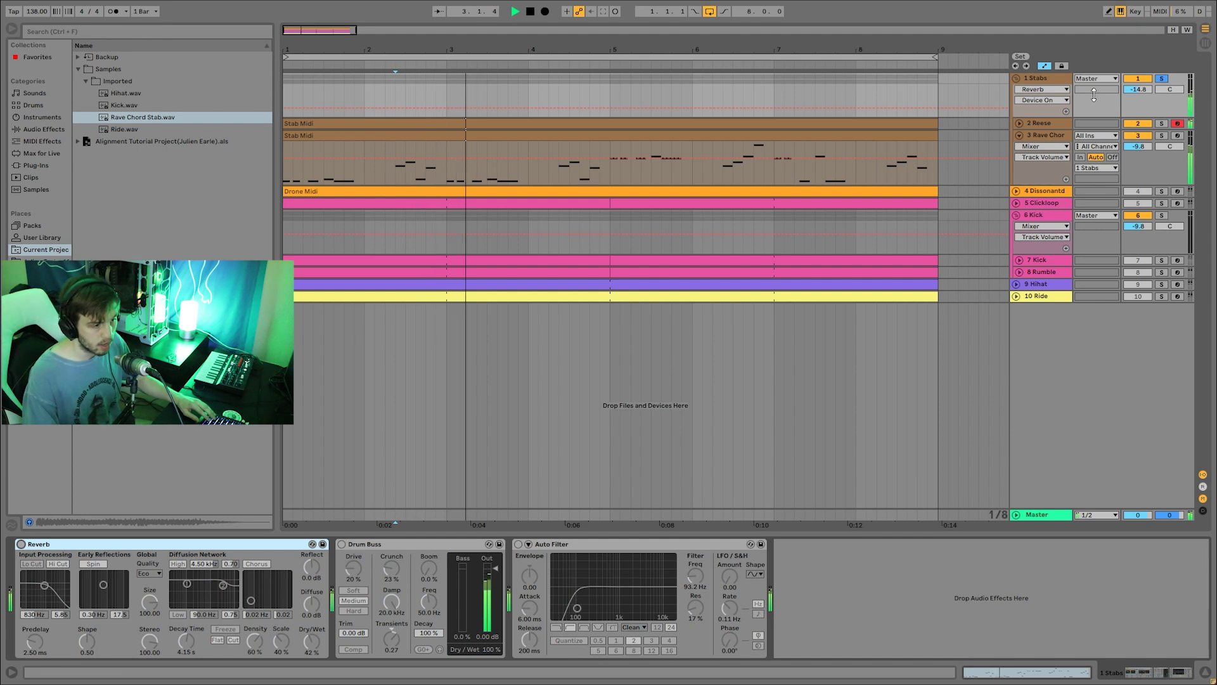
Step: Turn the Stabs group's Reverb and Drum Buss back on in order, playing the stabs with each effect restored
key(ctrl+z)
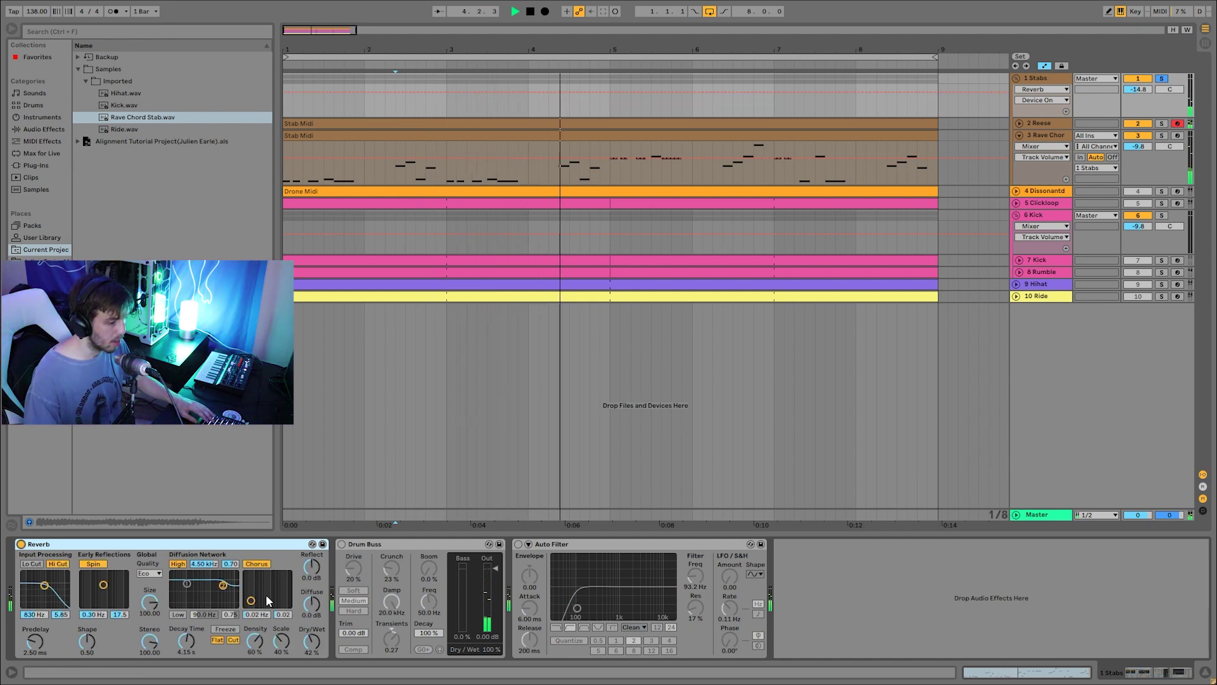
key(space)
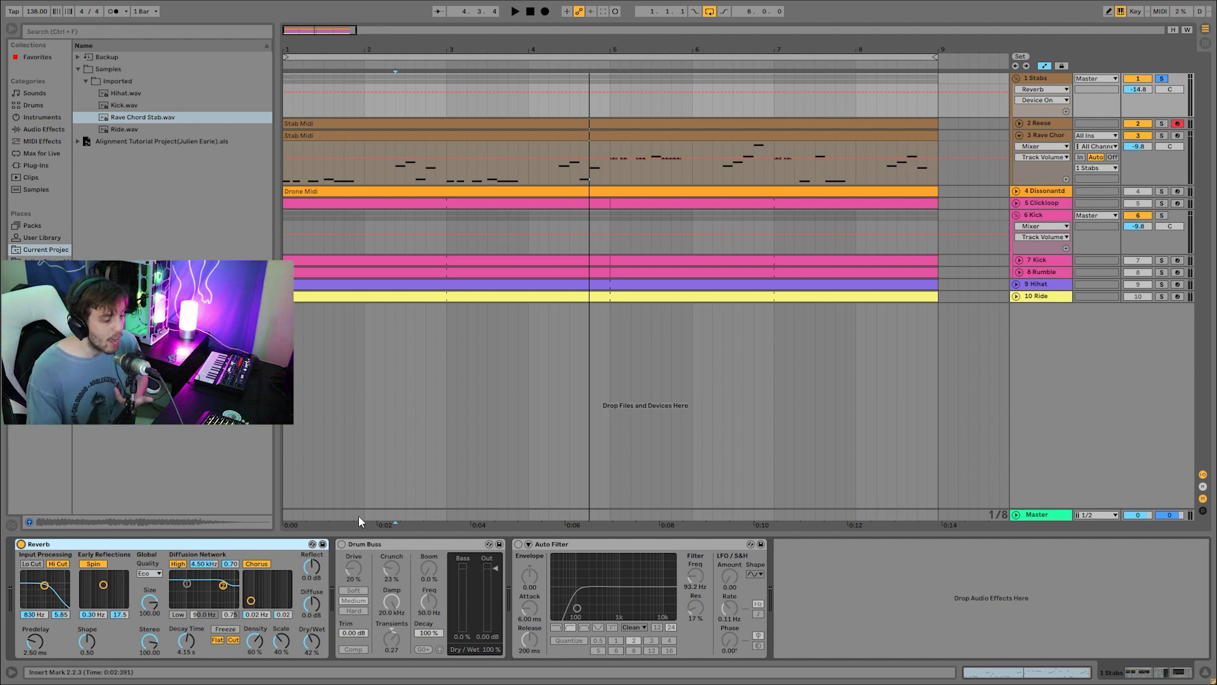
click(342, 544)
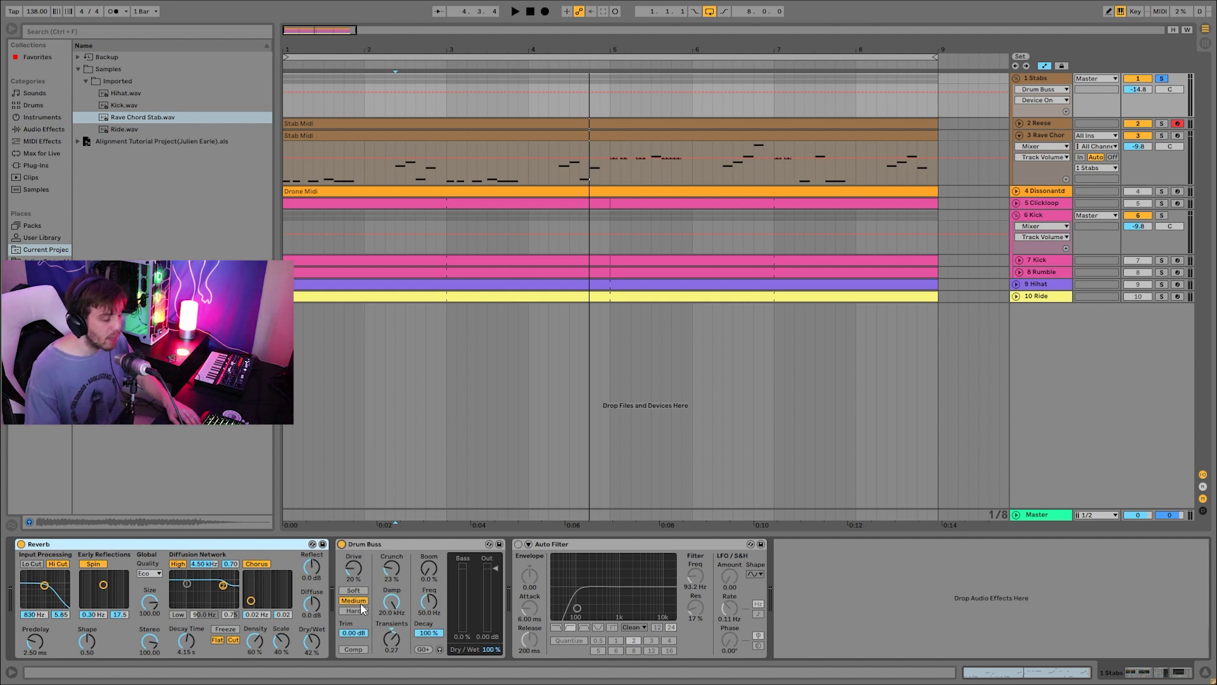
key(space)
key(space)
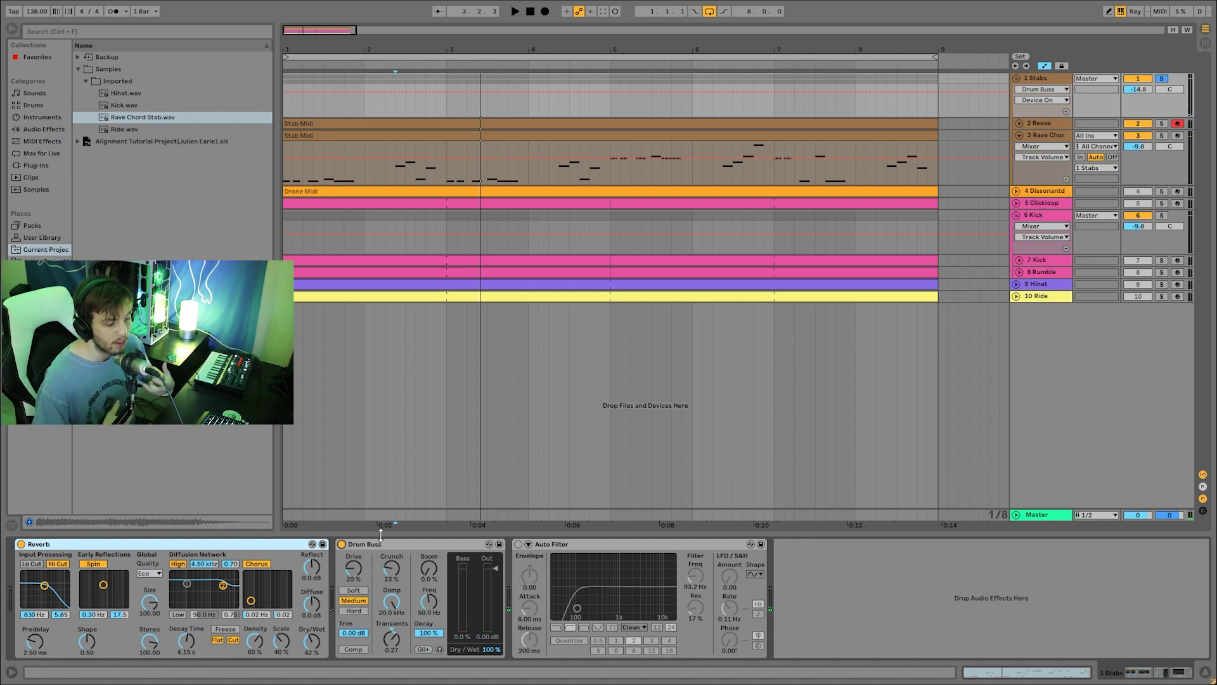
Step: Turn the Auto Filter on the Stabs group back on and play the stabs through the whole effect chain
key(space)
key(space)
click(518, 544)
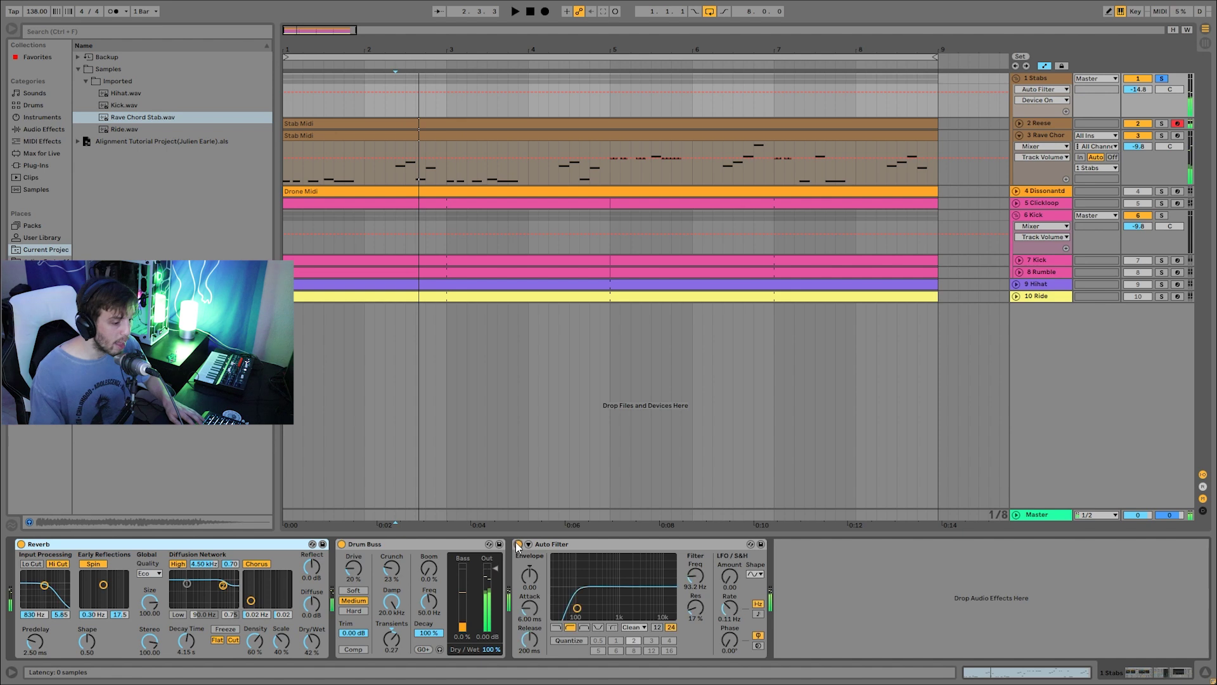
key(space)
key(space)
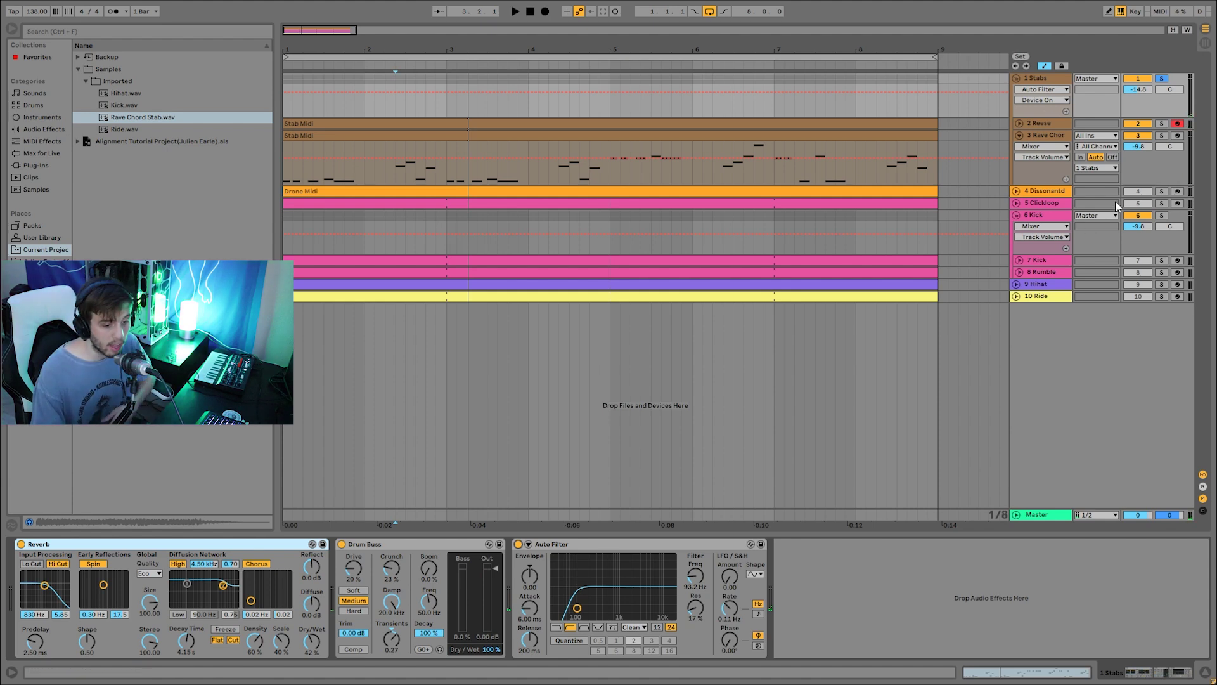
Step: Solo and unfold the Dissonant drone track, select its Drone Midi clip and play it from the start
click(1163, 192)
click(1016, 191)
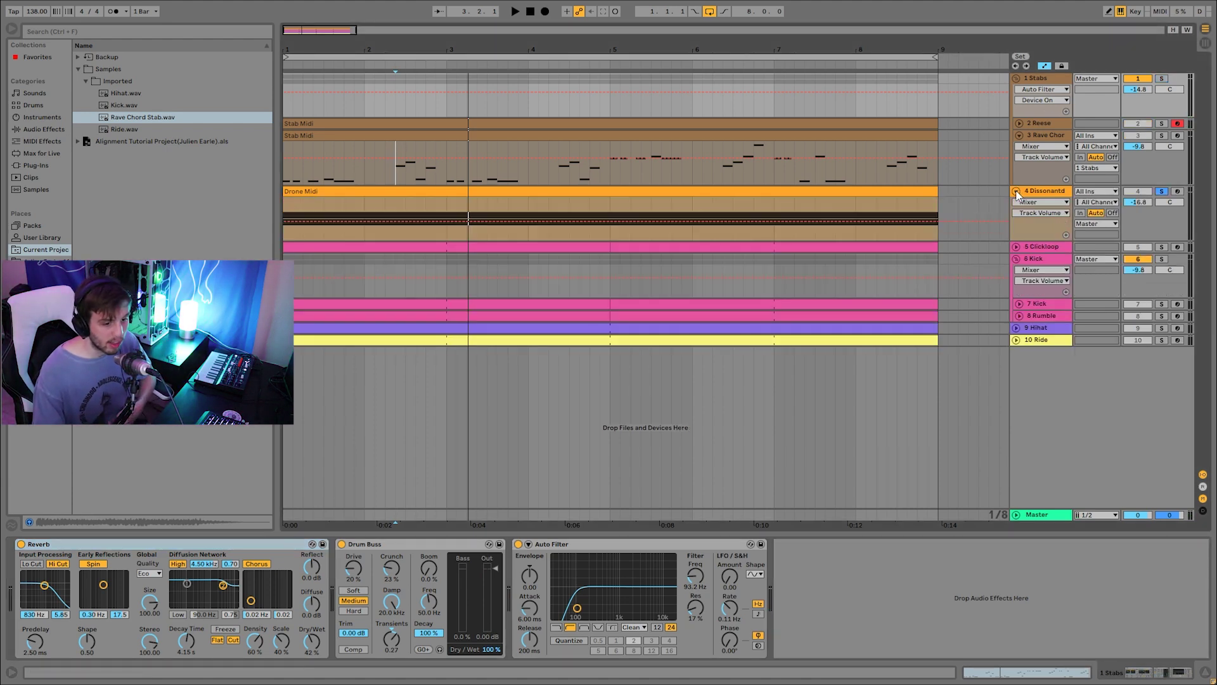
click(1024, 195)
click(871, 192)
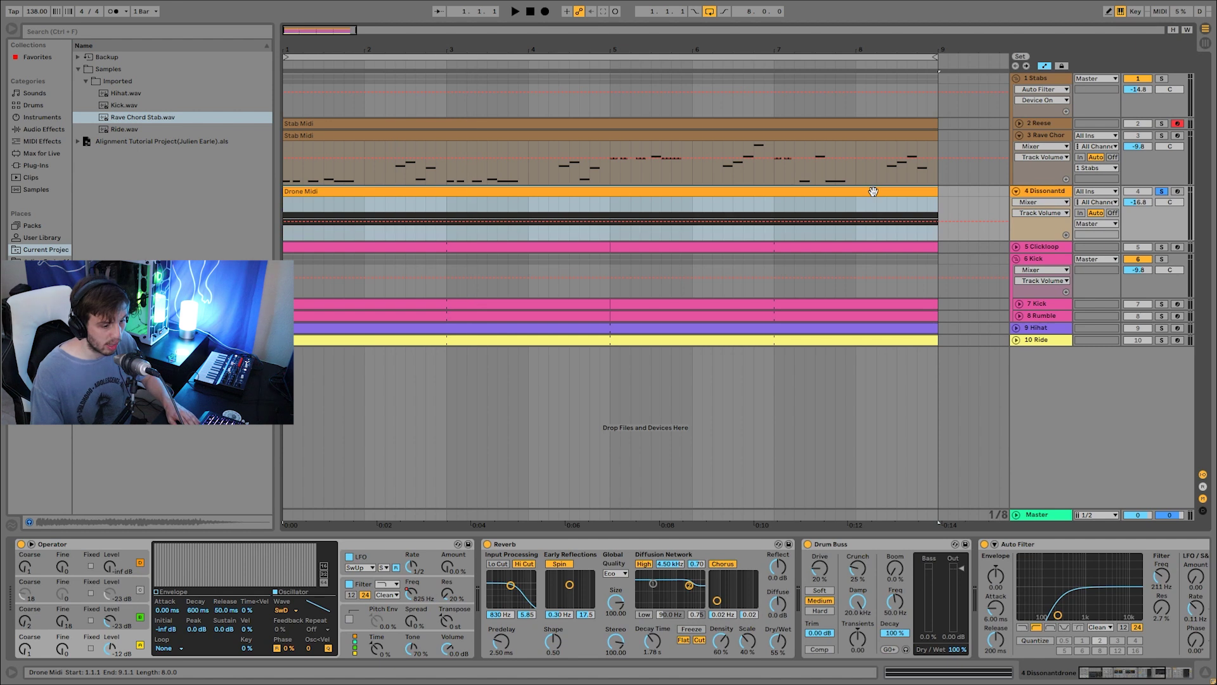
key(space)
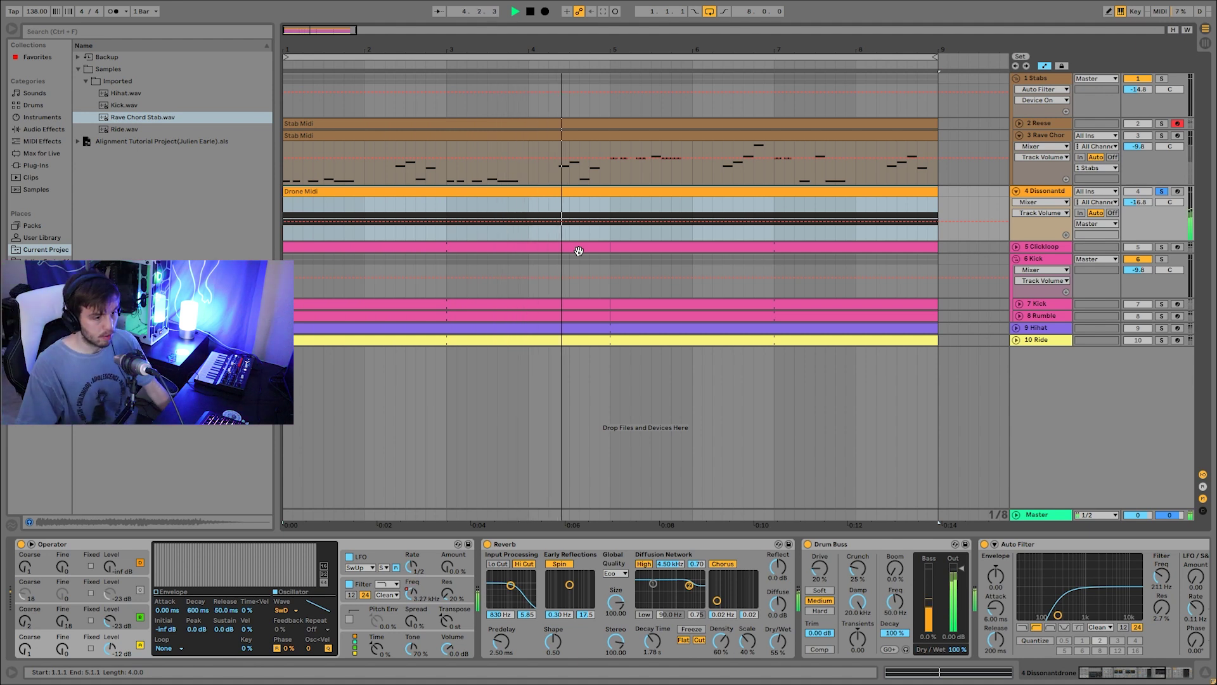
key(space)
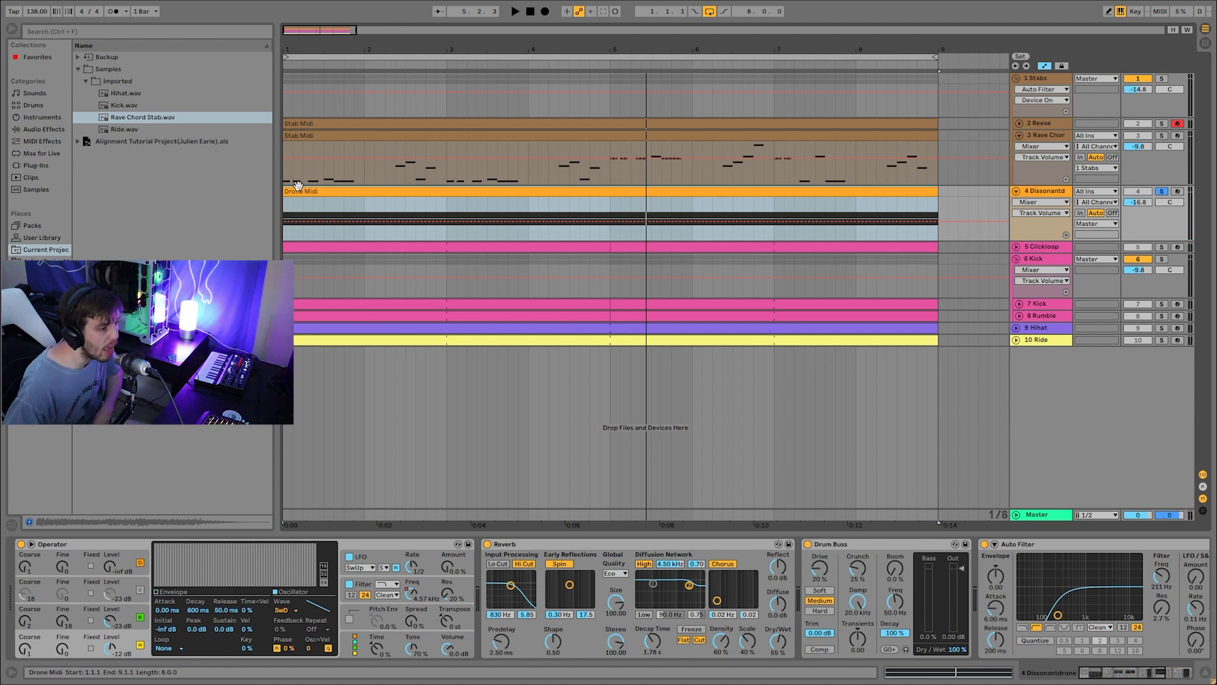
Step: Open the notes of the Drone Midi clip, play the drone and arm its track for recording
double_click(336, 202)
drag(158, 458, 169, 455)
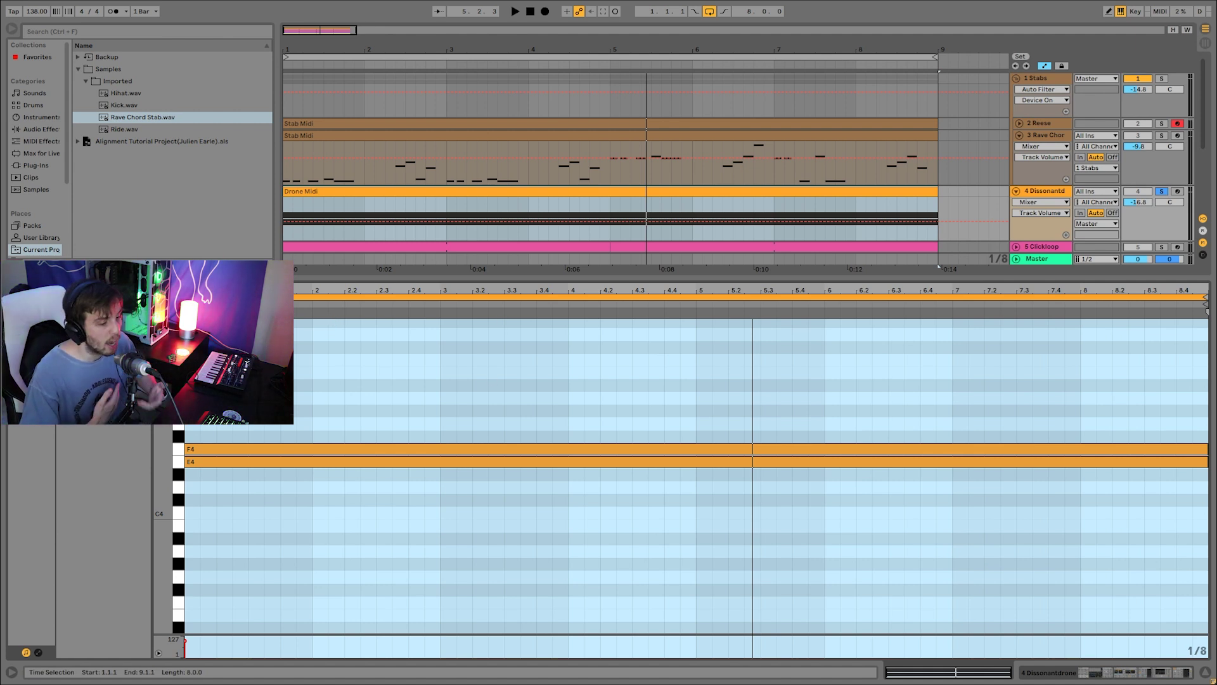
key(space)
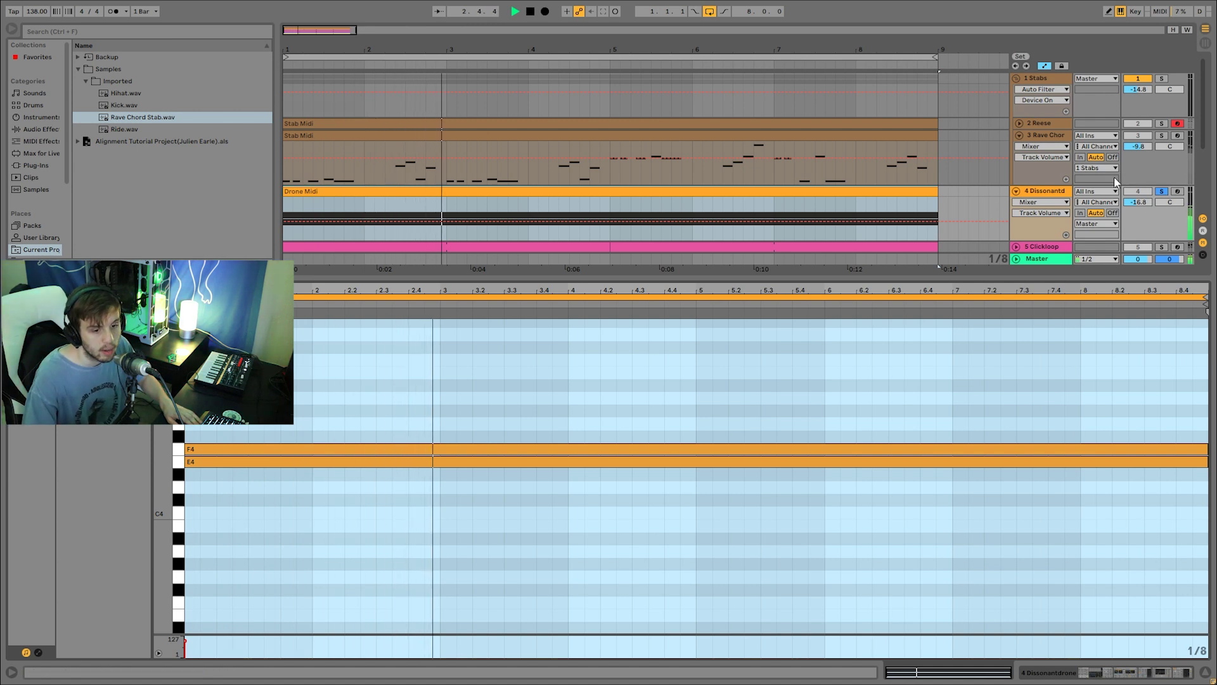
click(1176, 192)
key(space)
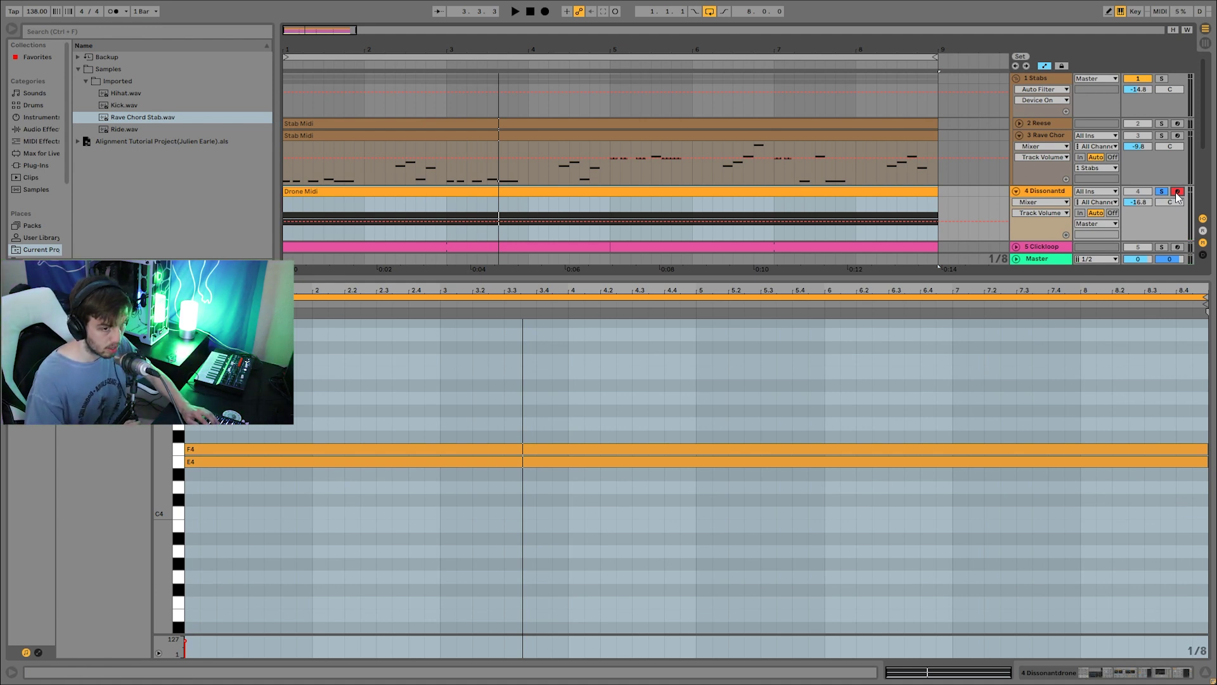
Step: Delete the F4 note from the Drone Midi clip and play the drone with only E4
click(1036, 191)
key(space)
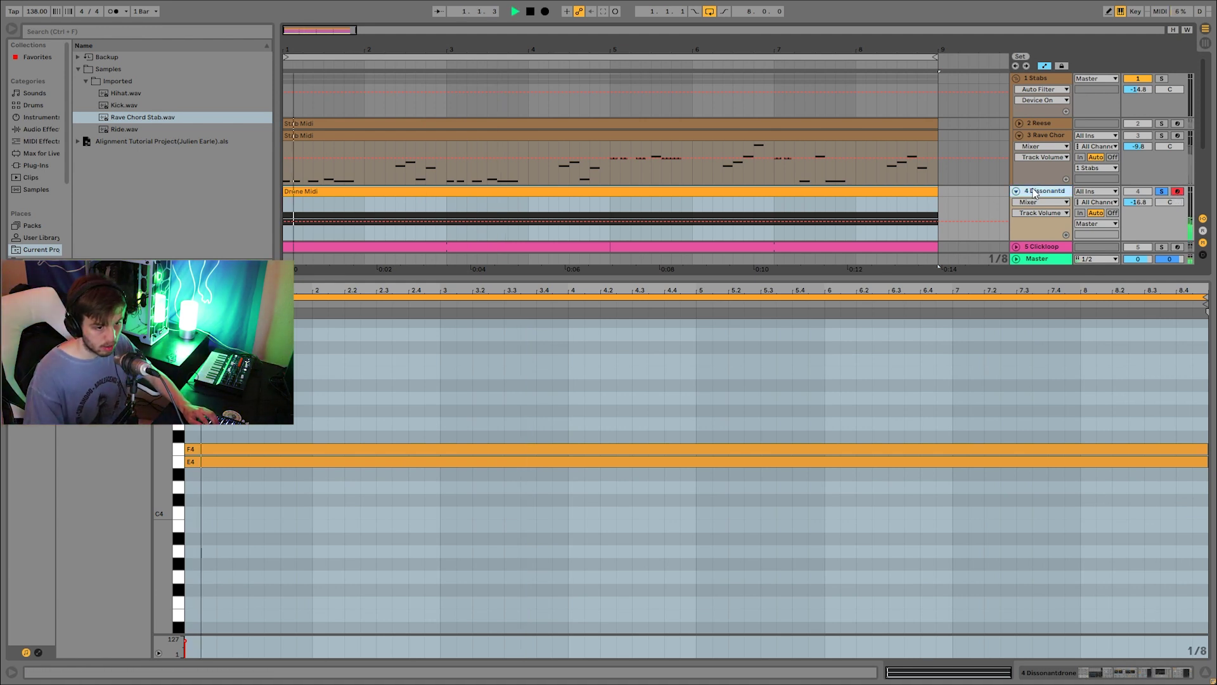
double_click(321, 450)
key(space)
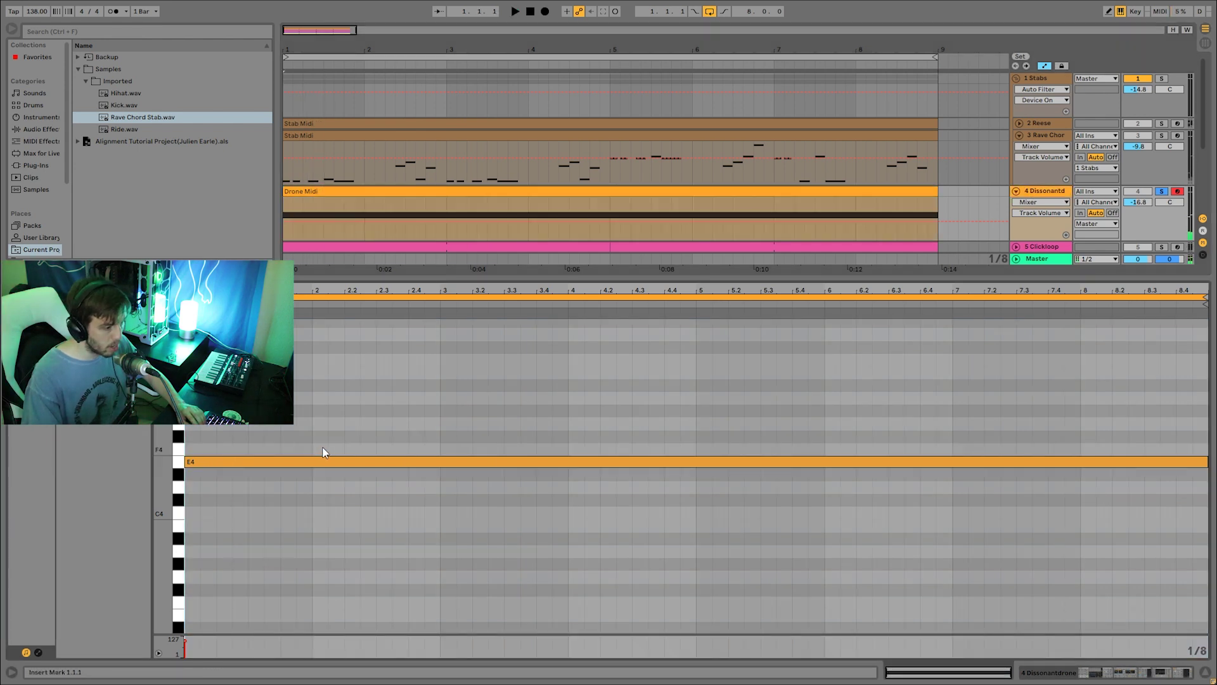
key(space)
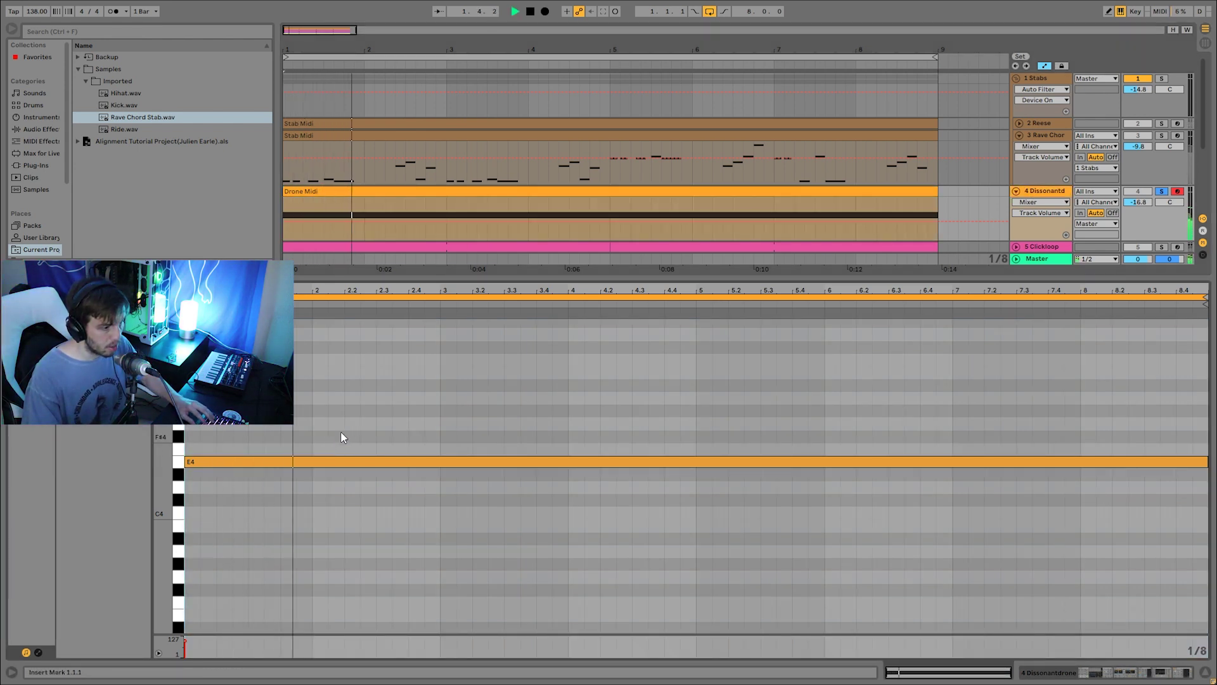
key(space)
Step: Undo the deletion of the F4 note, play the two-note drone and return to the track's device chain
key(ctrl+z)
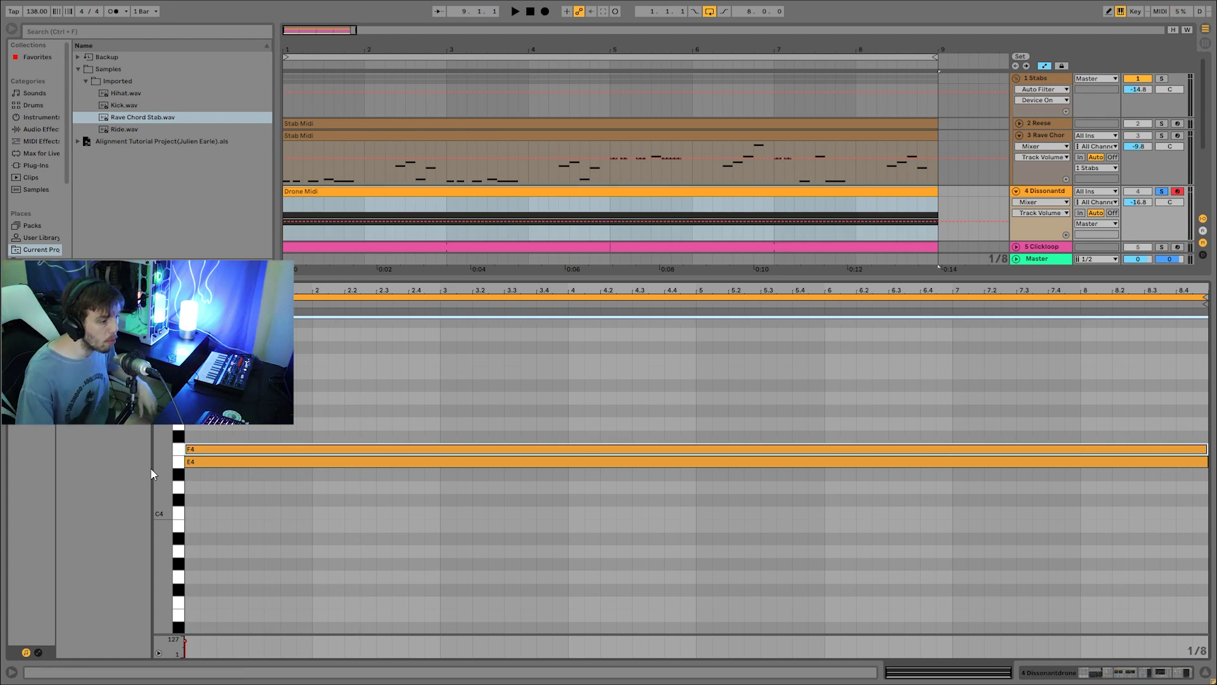
key(space)
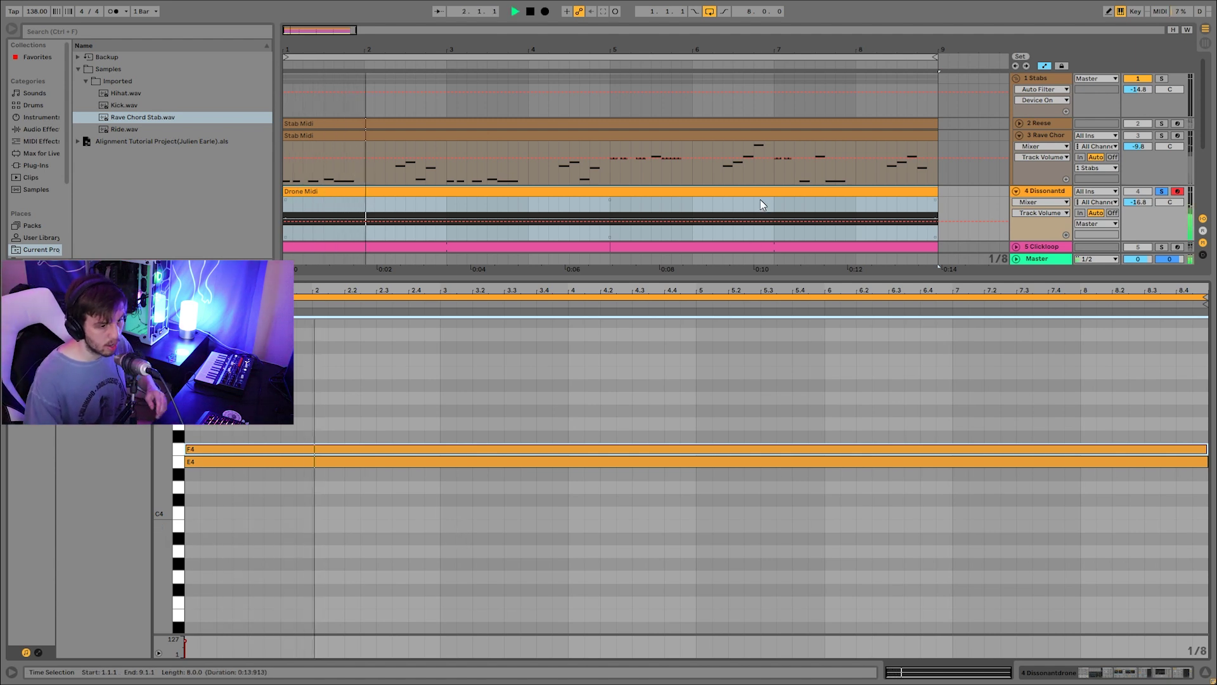
double_click(1037, 193)
key(space)
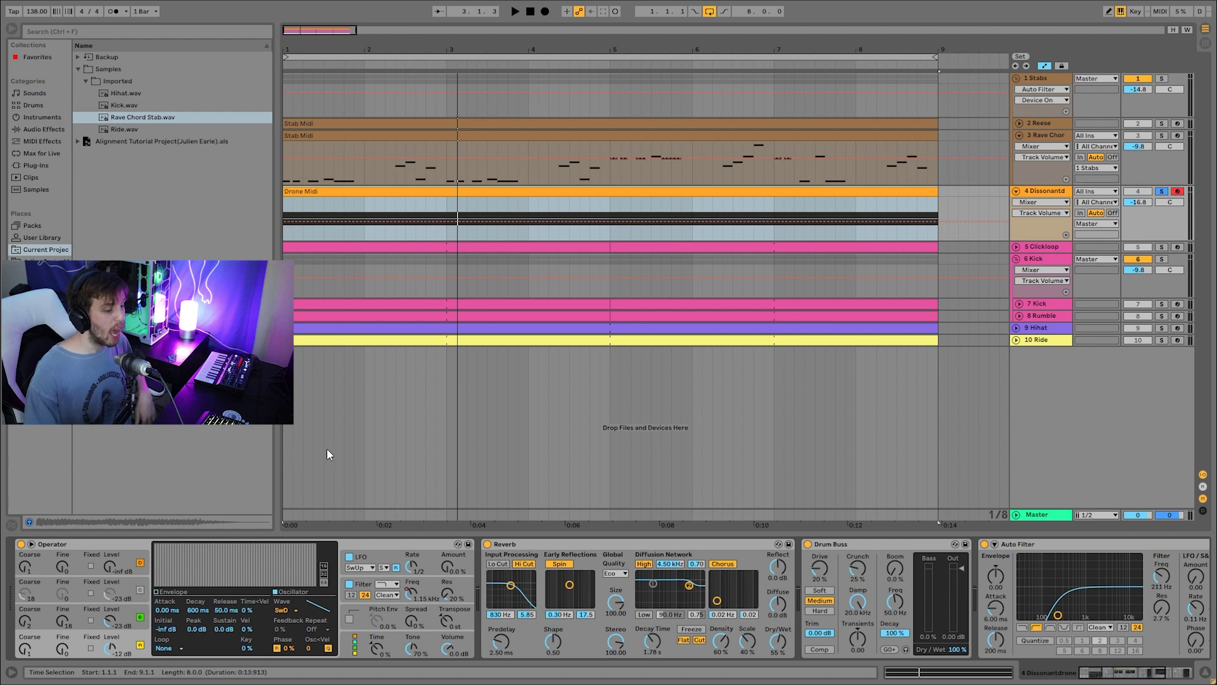
Step: Compare the drone's sound with Operator's oscillator B switched off and back on during playback
click(121, 630)
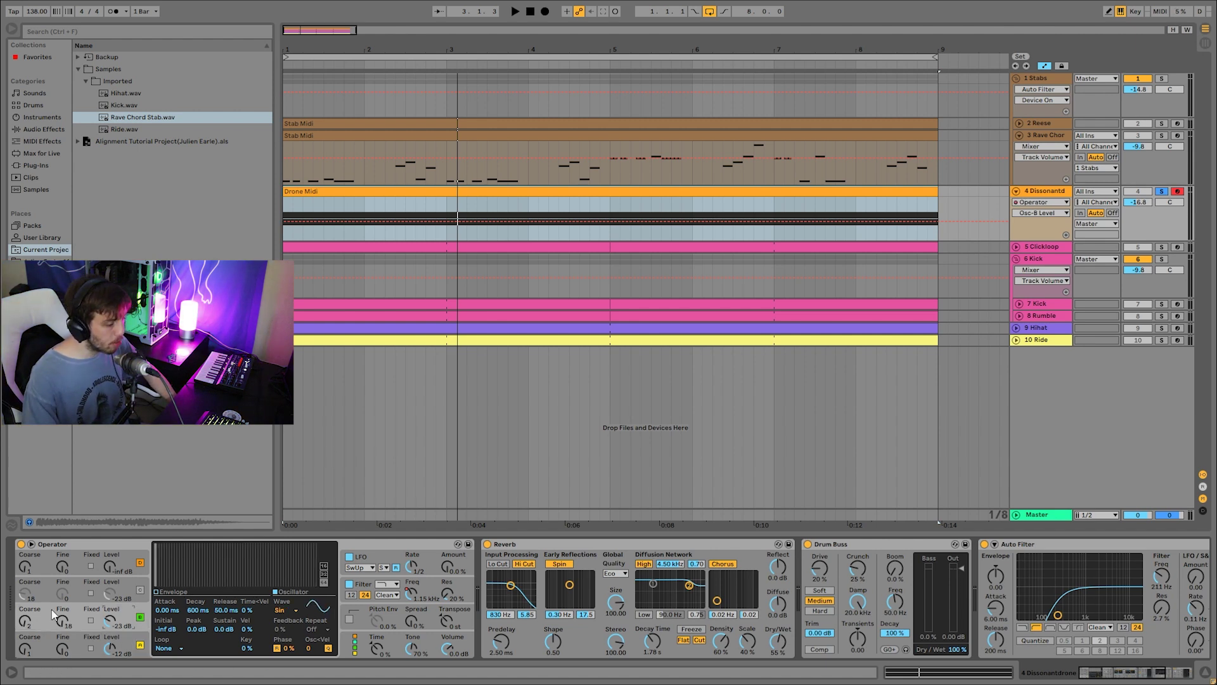
click(140, 617)
key(space)
click(140, 617)
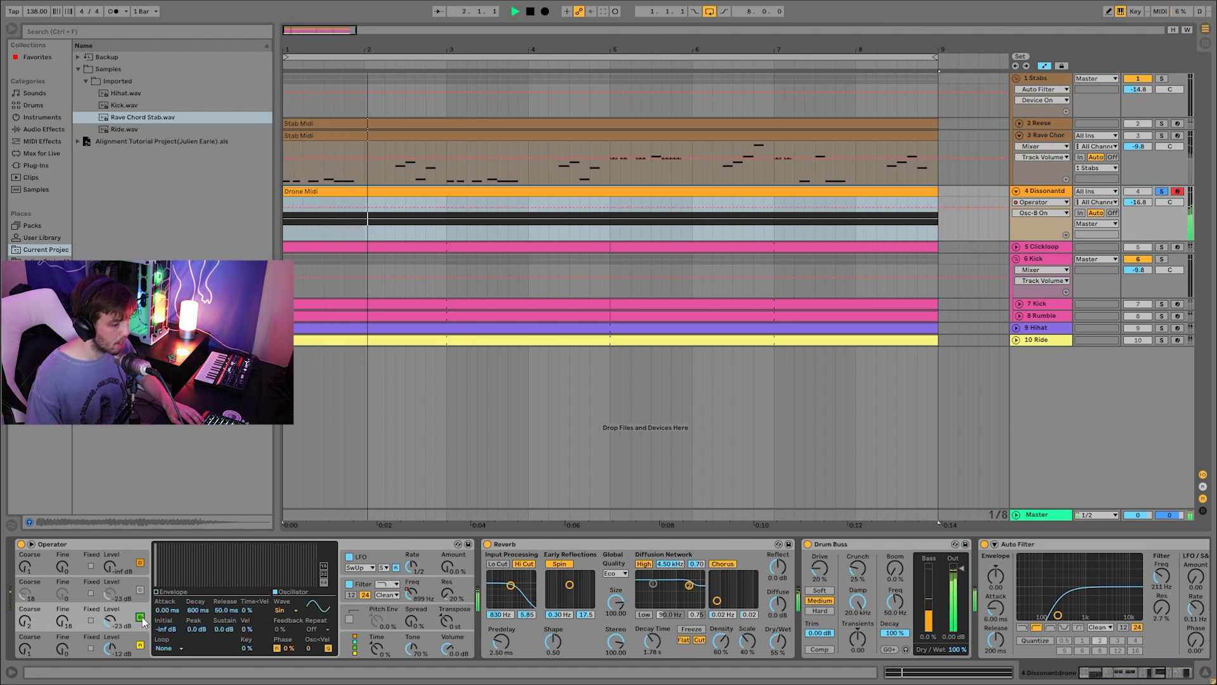
key(space)
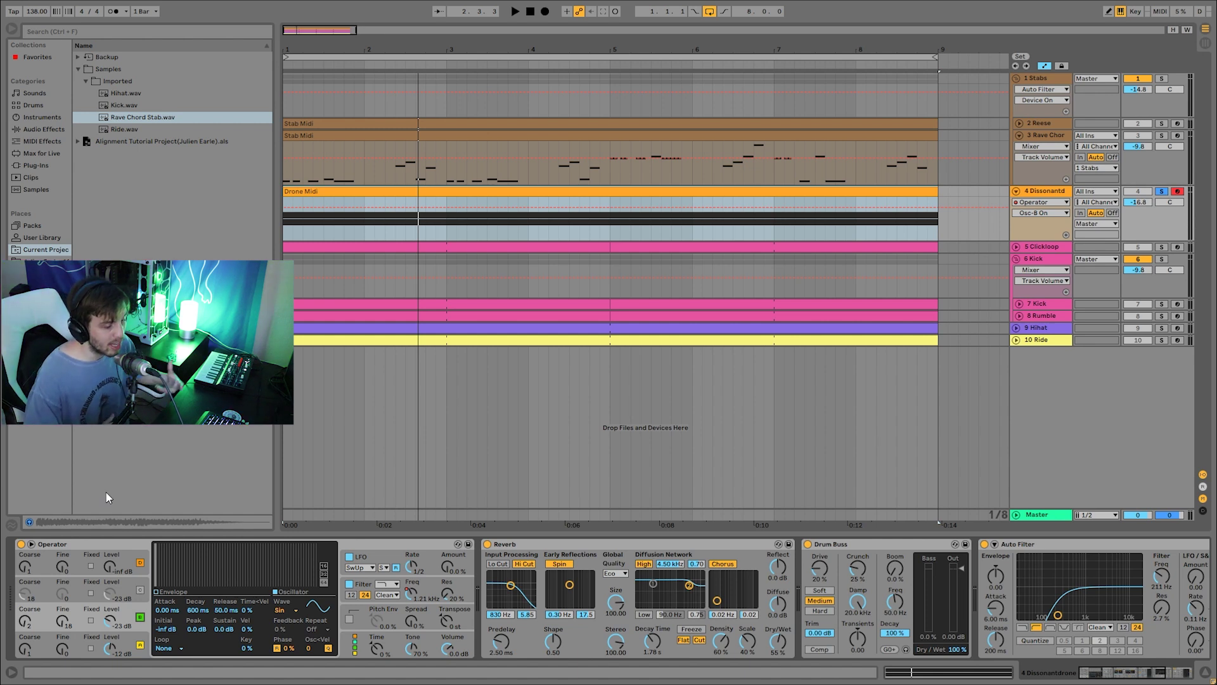
key(space)
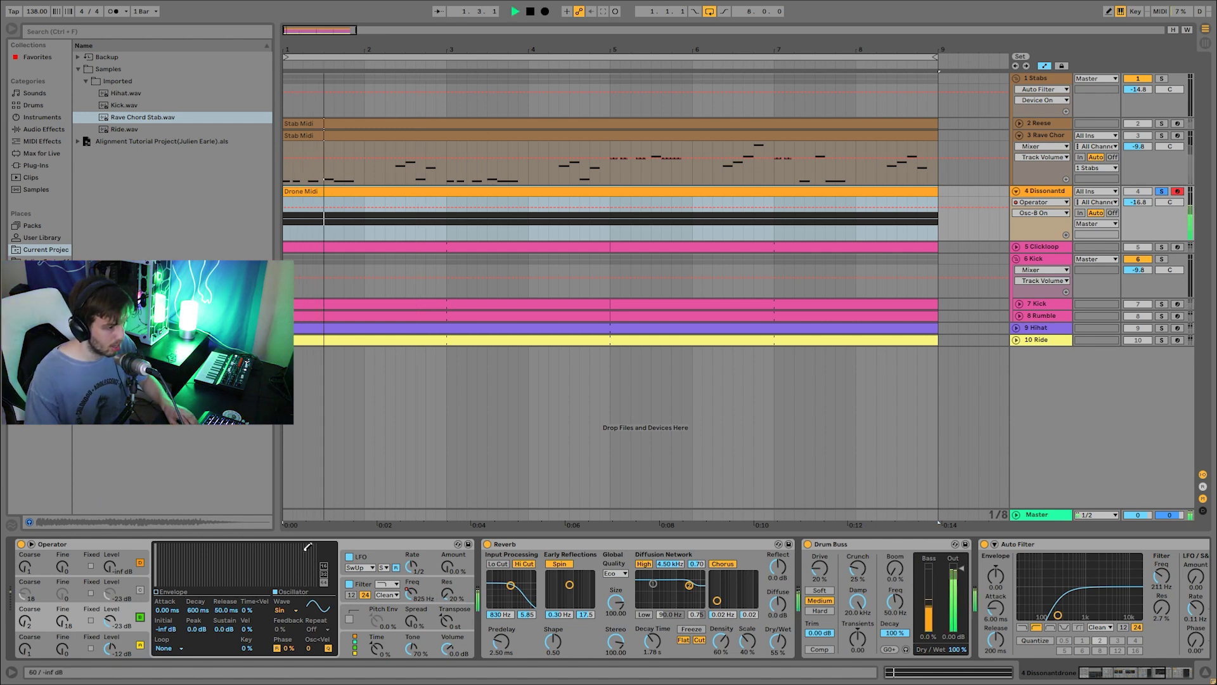
key(space)
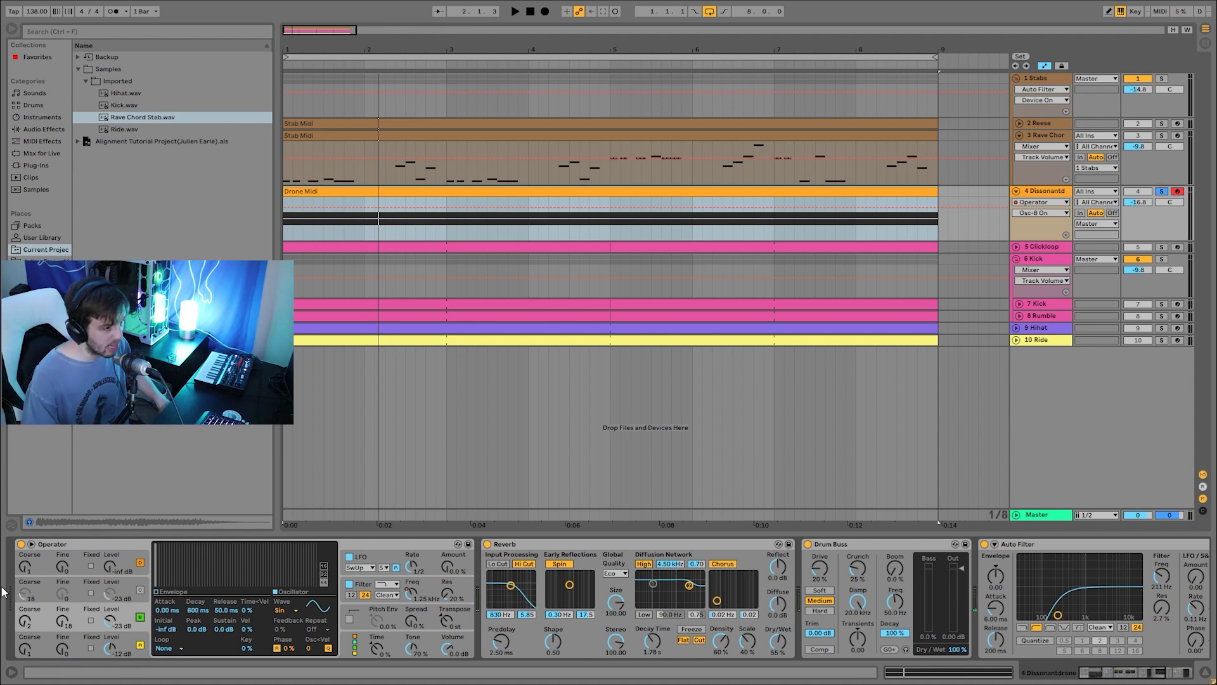
Step: Show Operator's filter and LFO settings on the drone track and switch the LFO off
click(365, 590)
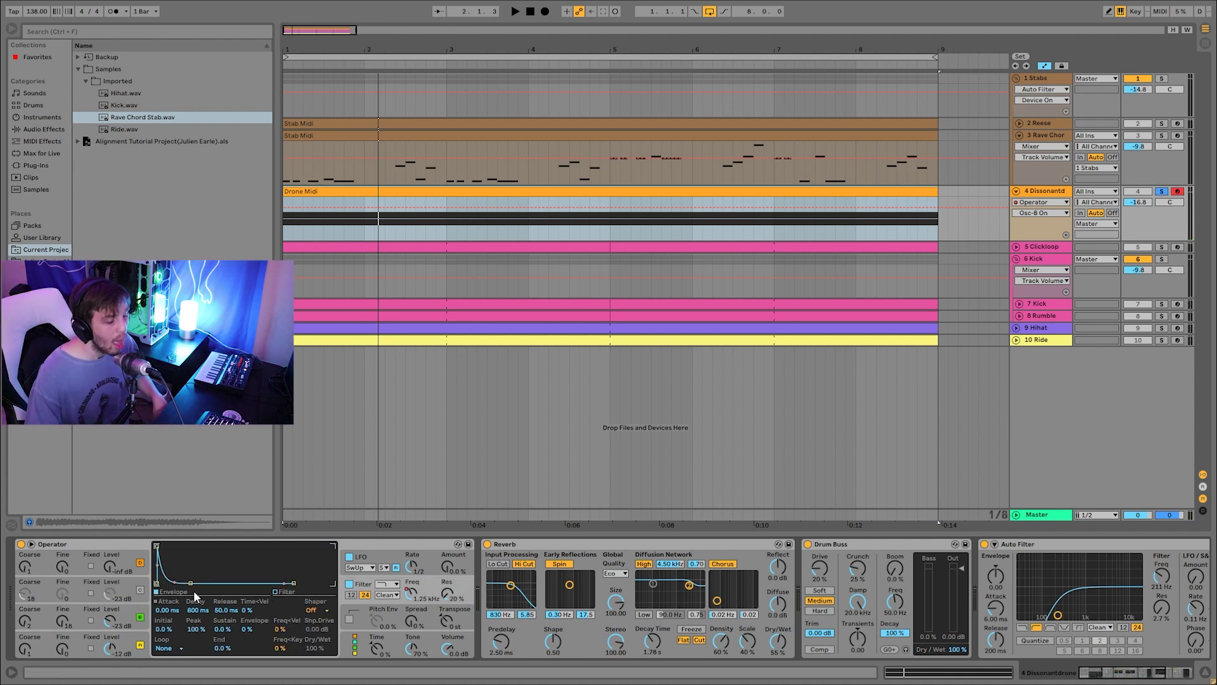
click(368, 561)
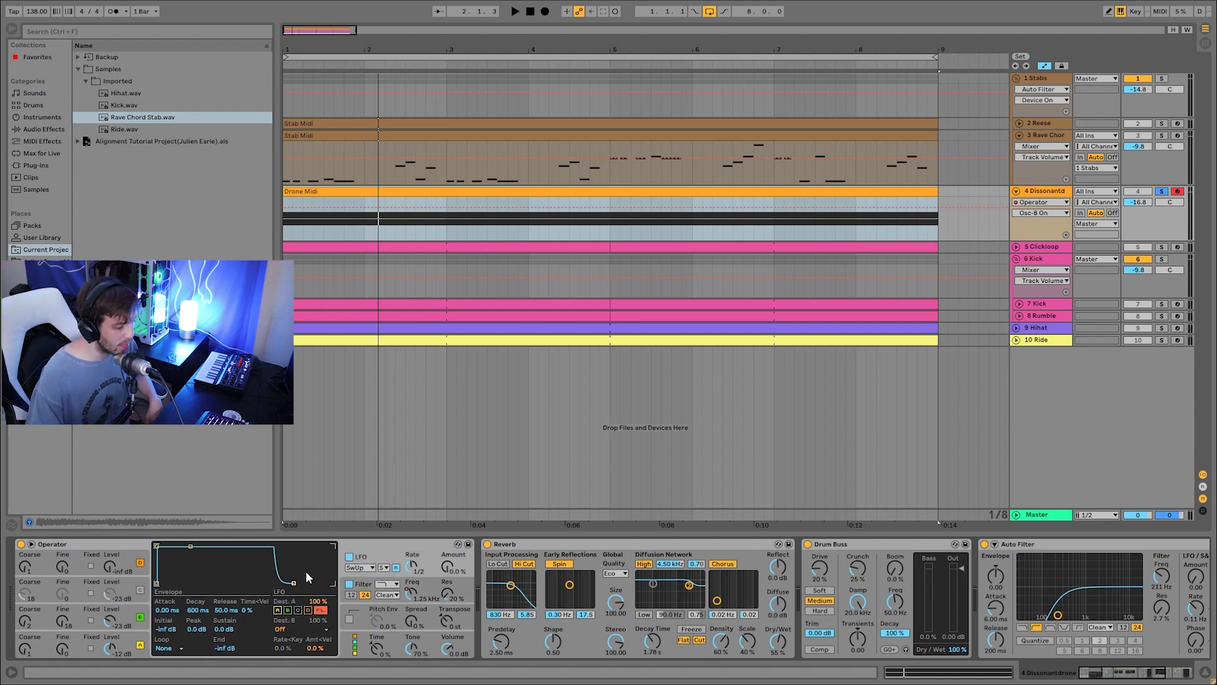
click(350, 557)
Step: Show Operator's Filter Freq automation over the Drone Midi clip and play the drone to hear the filter movement
click(372, 588)
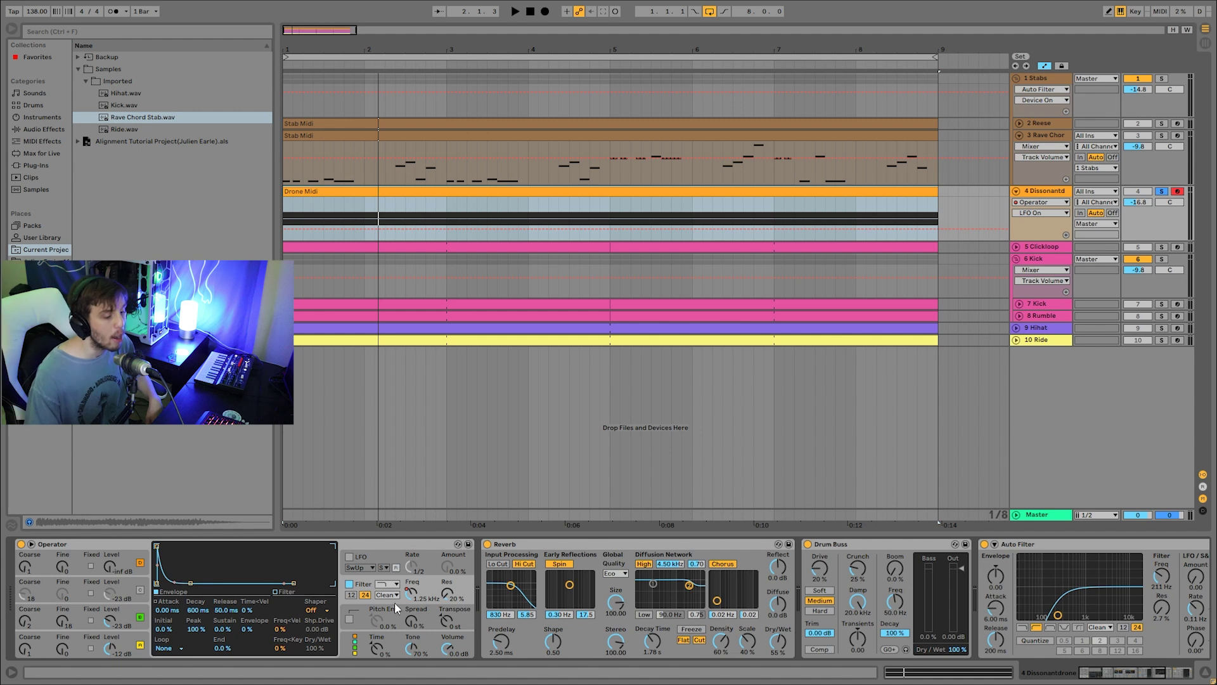
click(416, 599)
click(301, 191)
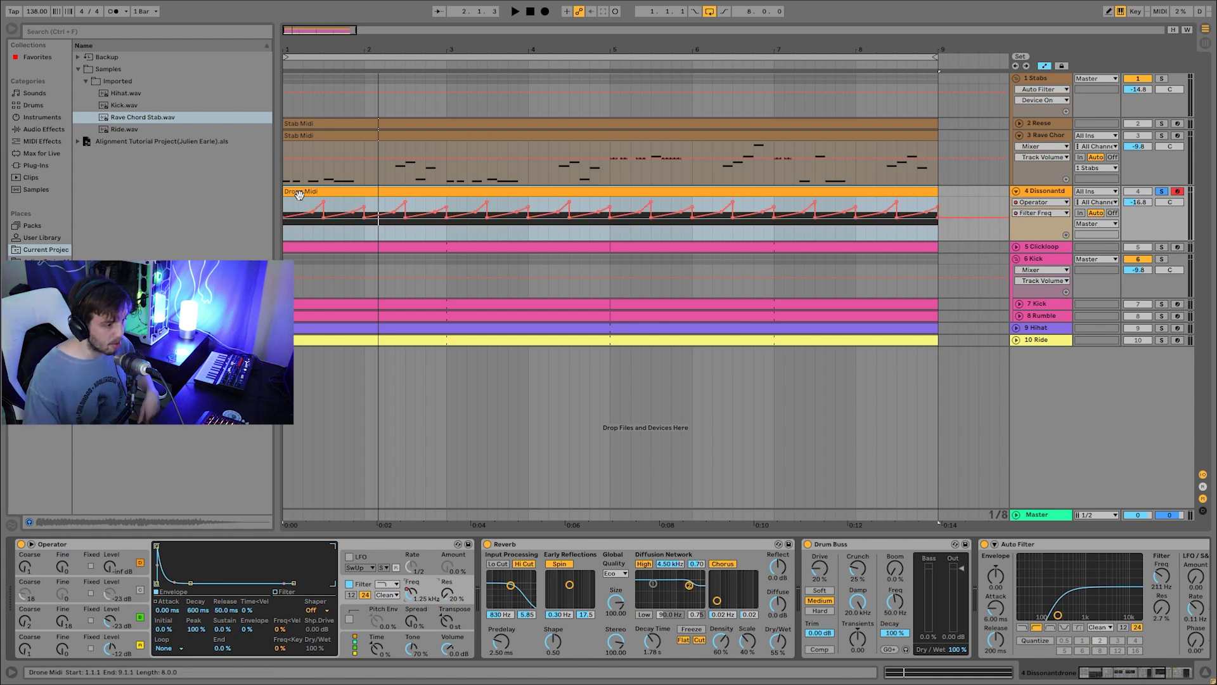
click(309, 231)
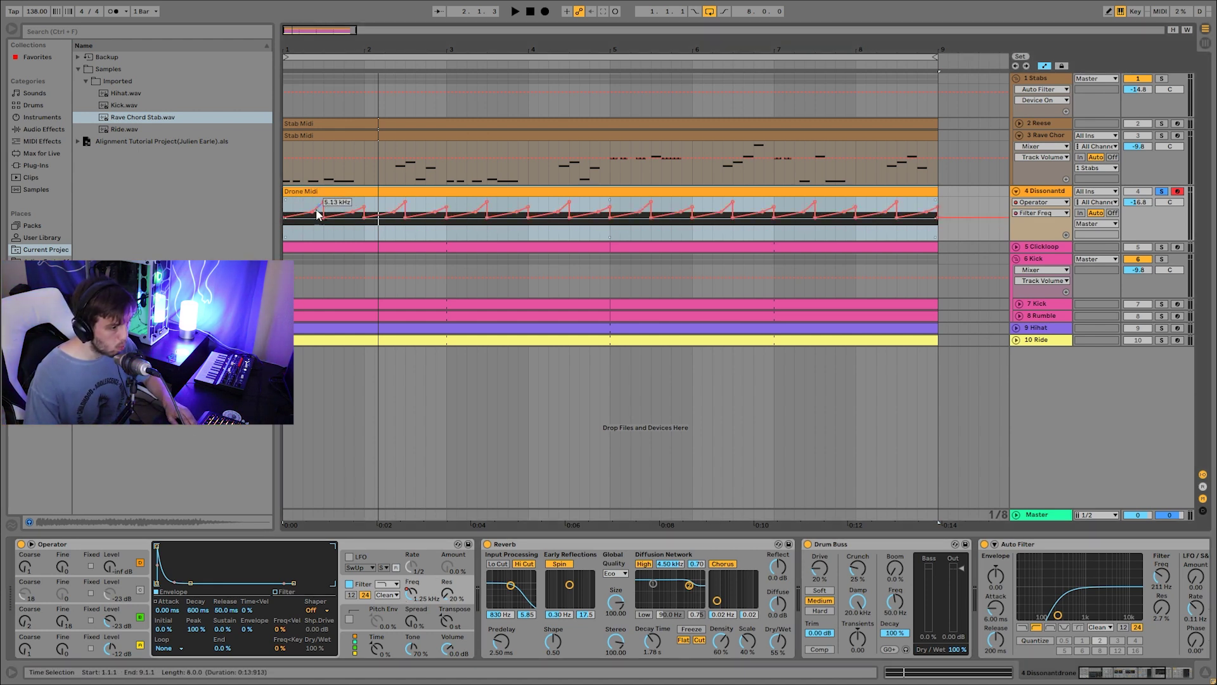
key(space)
key(space)
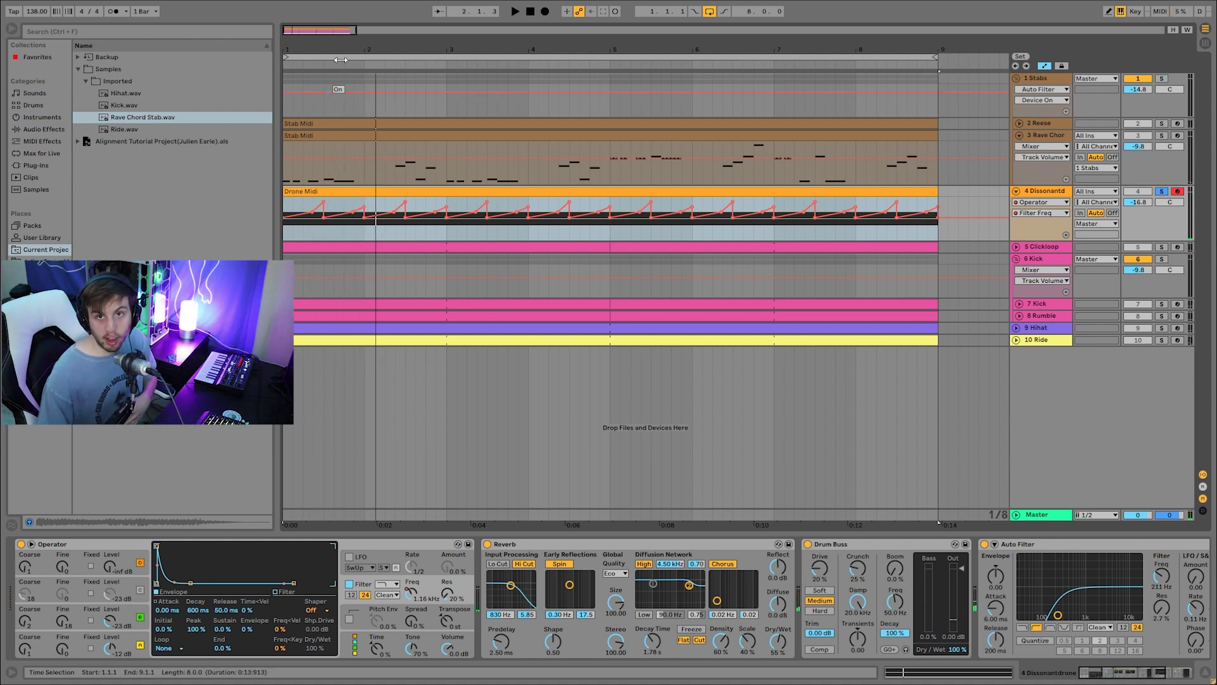
click(285, 215)
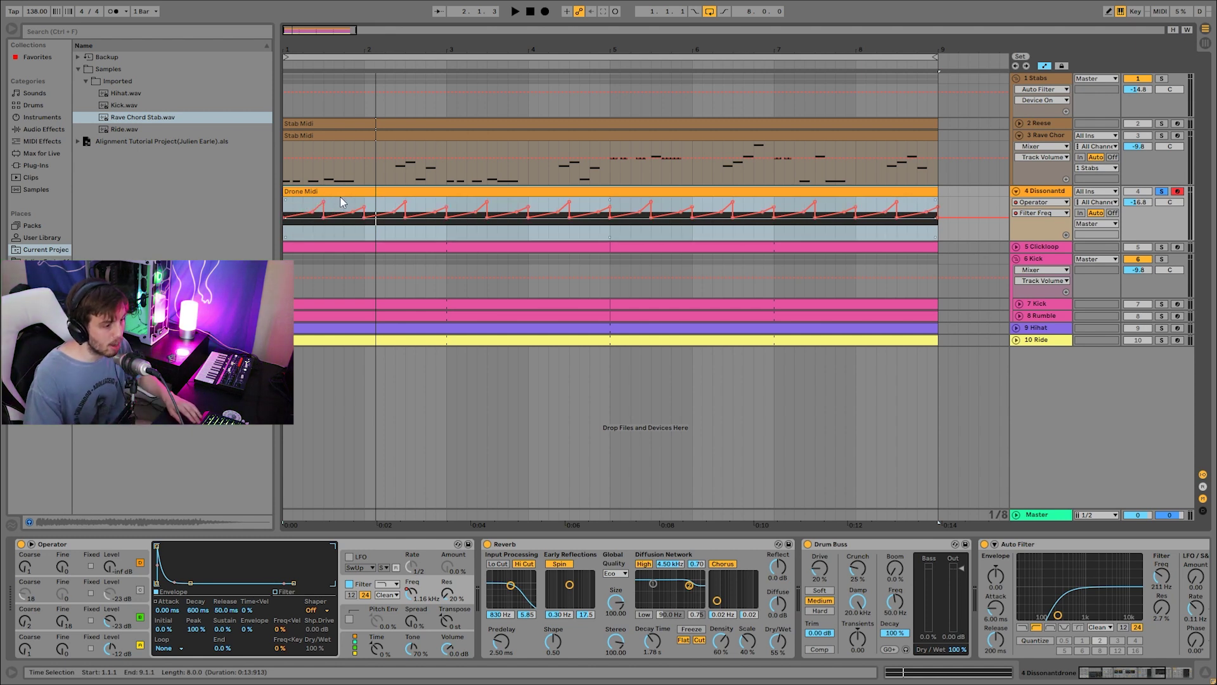
Step: Compare the soloed drone with the full mix by playing both, leaving the drone track soloed
click(302, 223)
key(space)
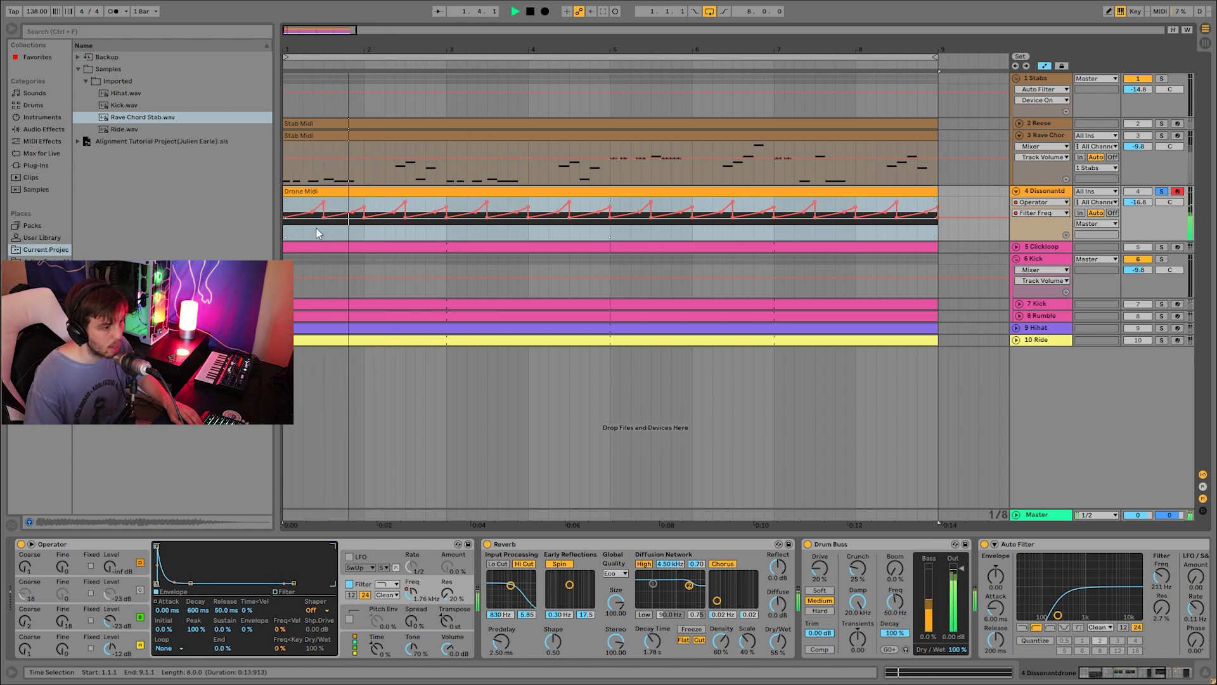
key(space)
click(1162, 192)
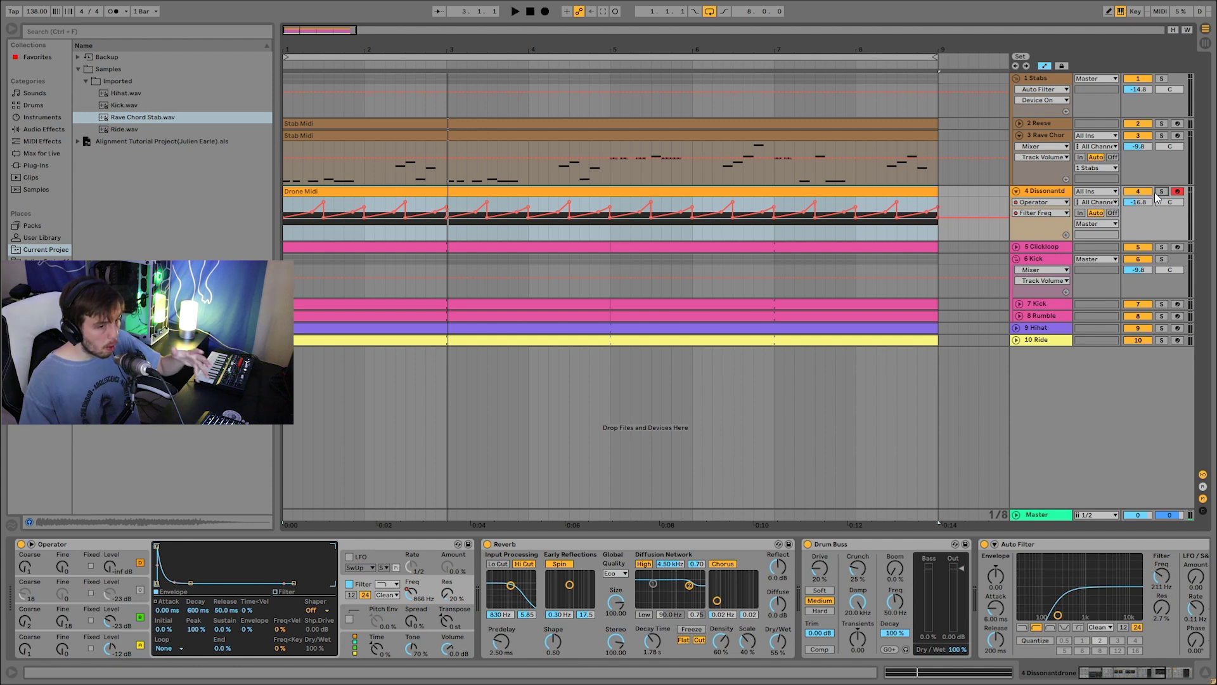
key(space)
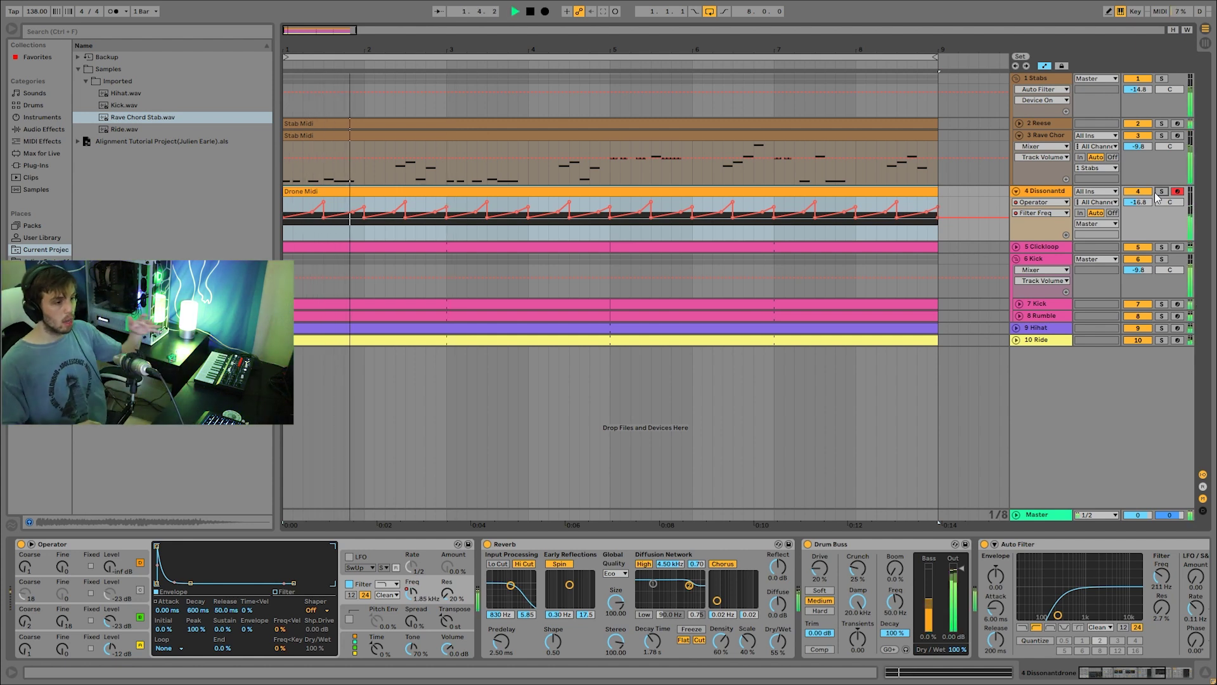
key(space)
click(1161, 191)
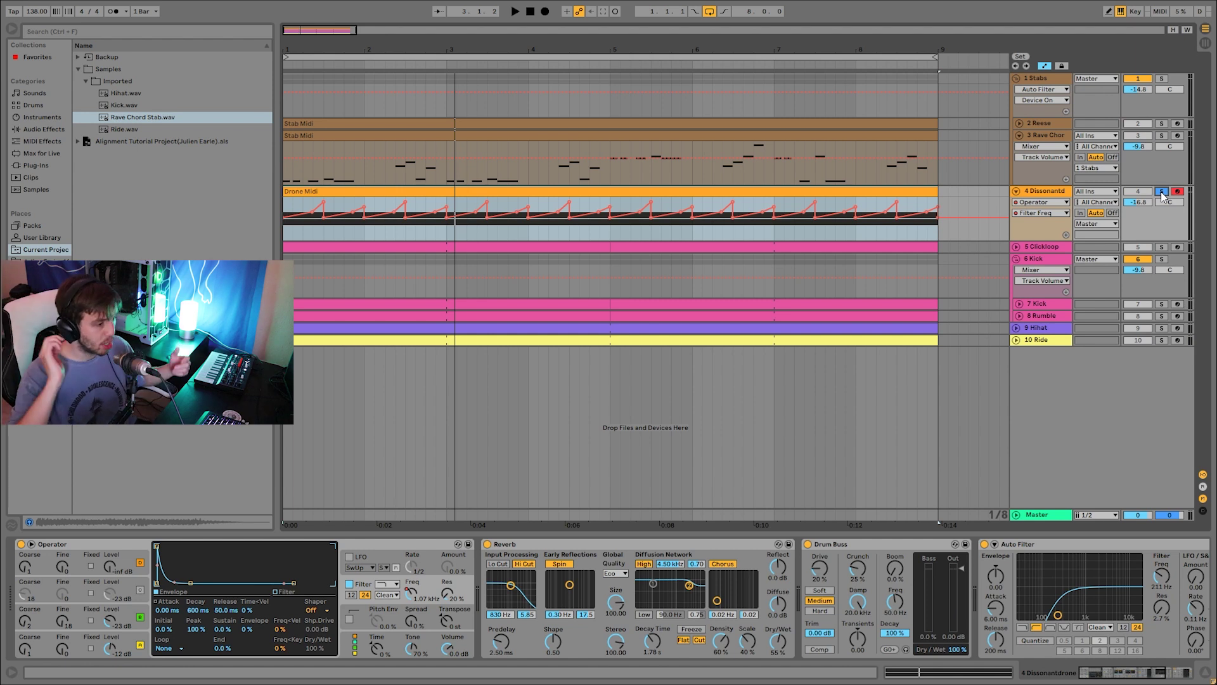
click(809, 226)
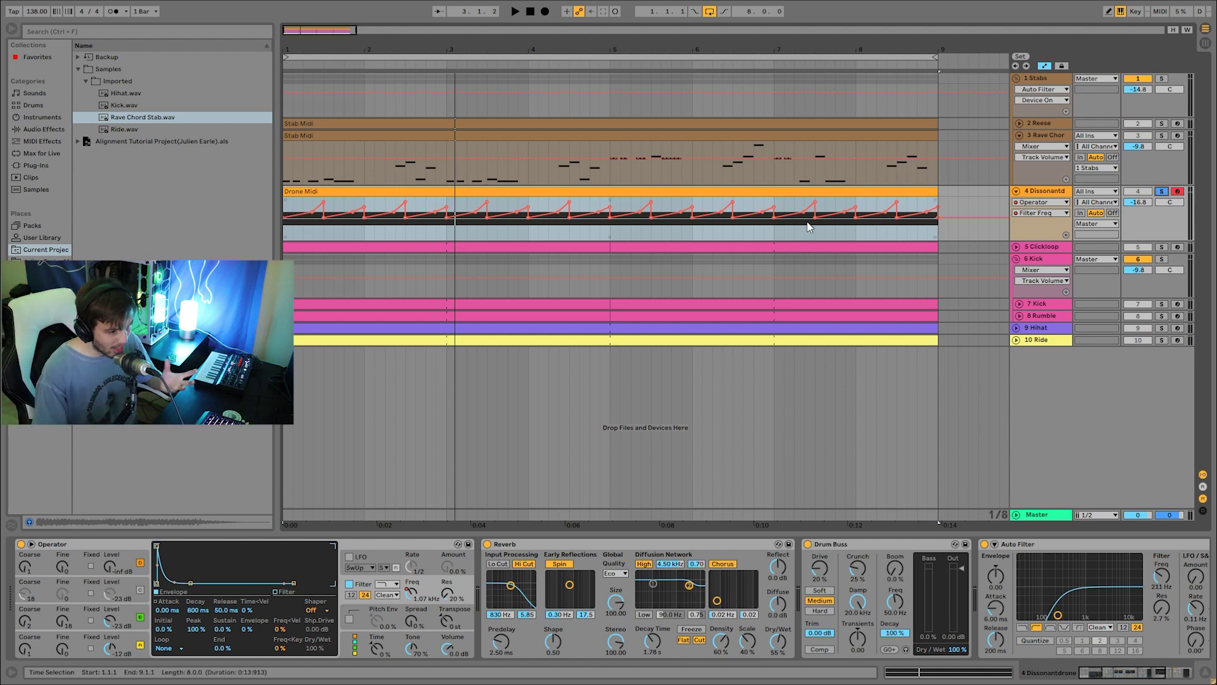
Step: Show the drone's Reverb, Drum Buss and Auto Filter settings and play the soloed drone to hear them
click(505, 578)
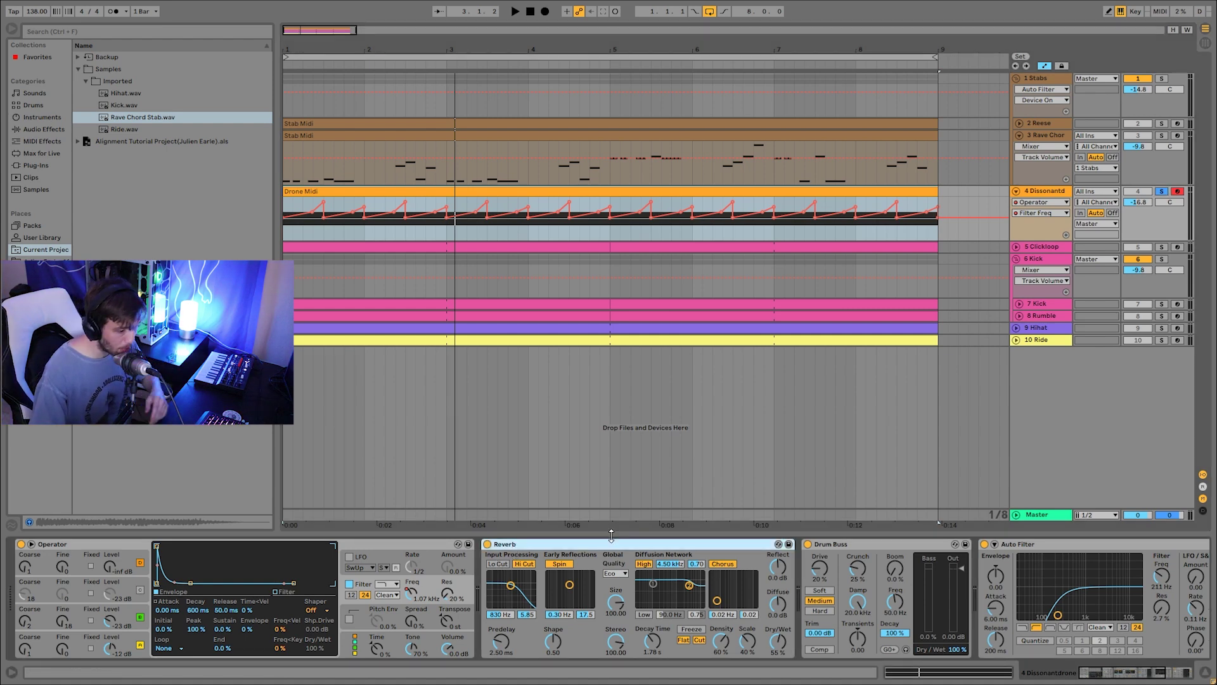
drag(1111, 672, 1184, 666)
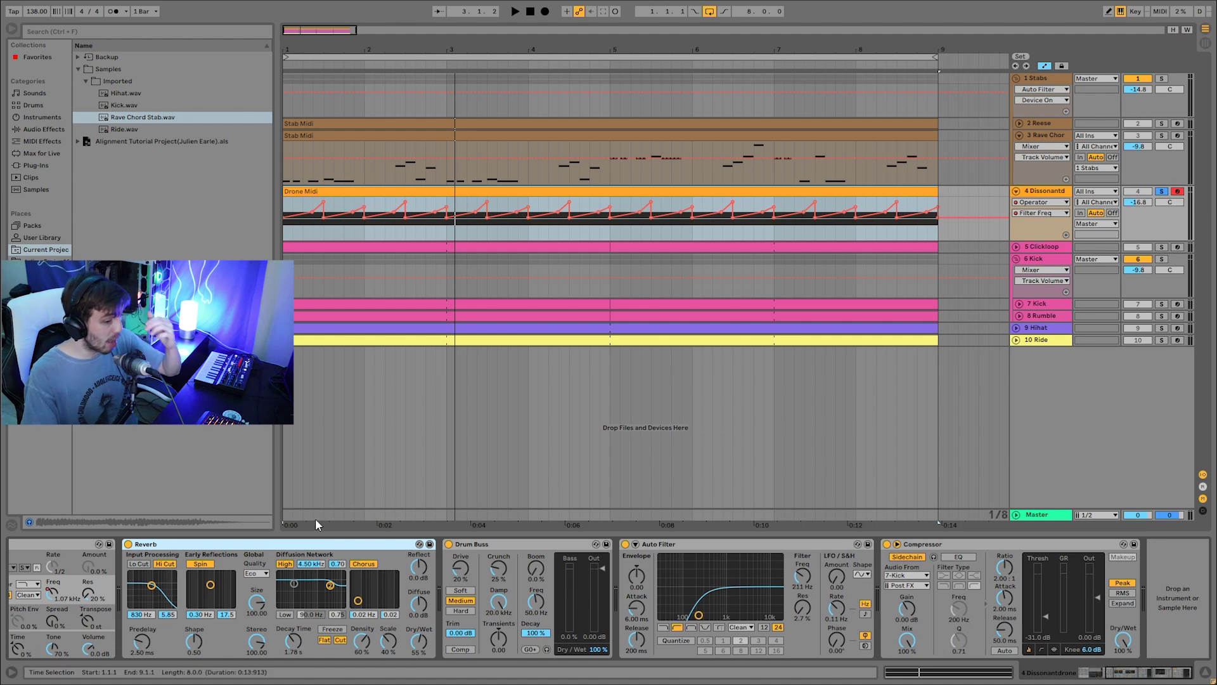
key(space)
key(space)
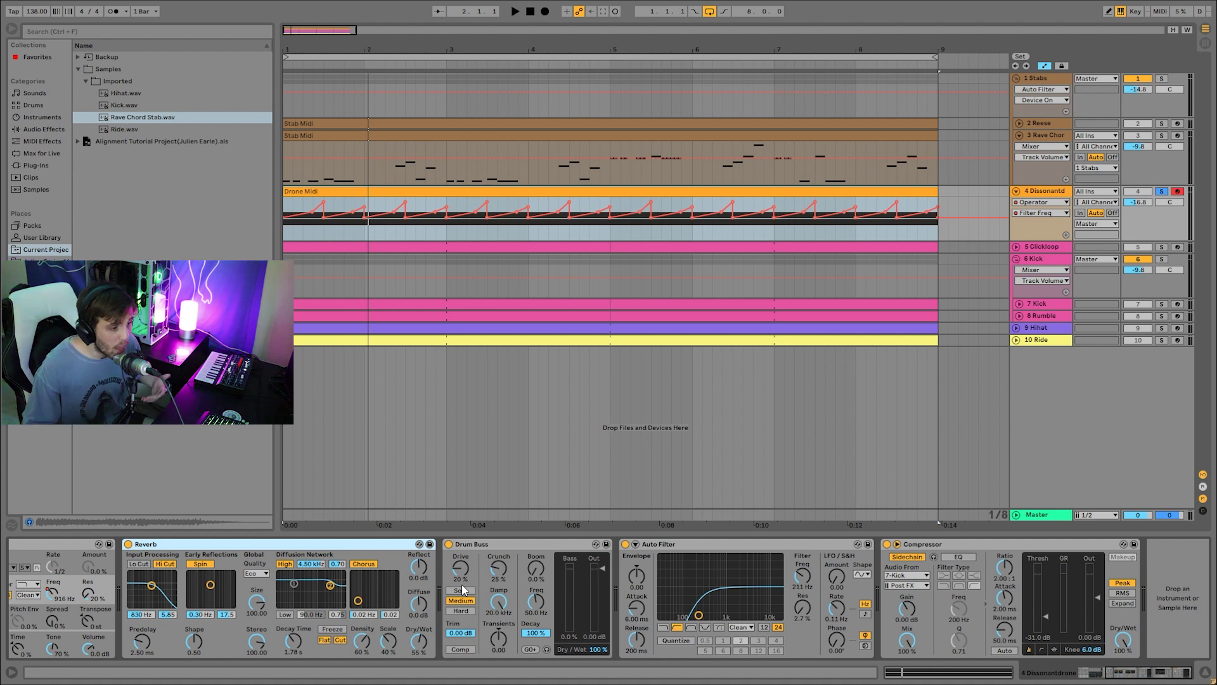
key(space)
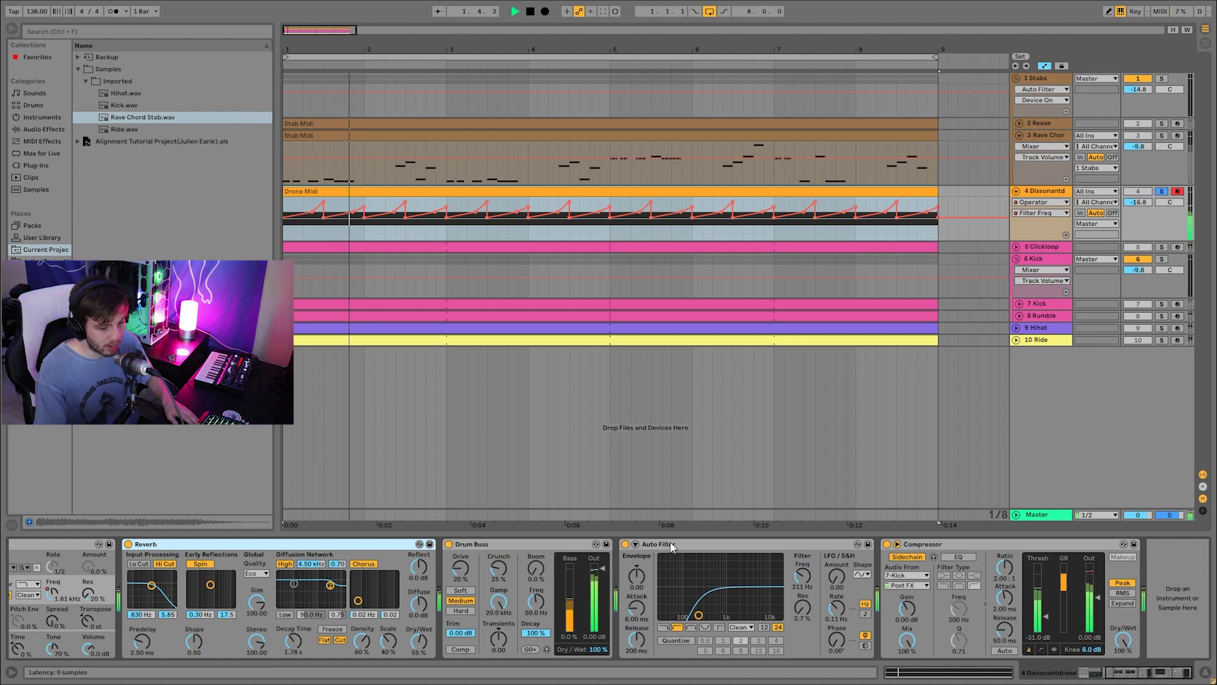
key(space)
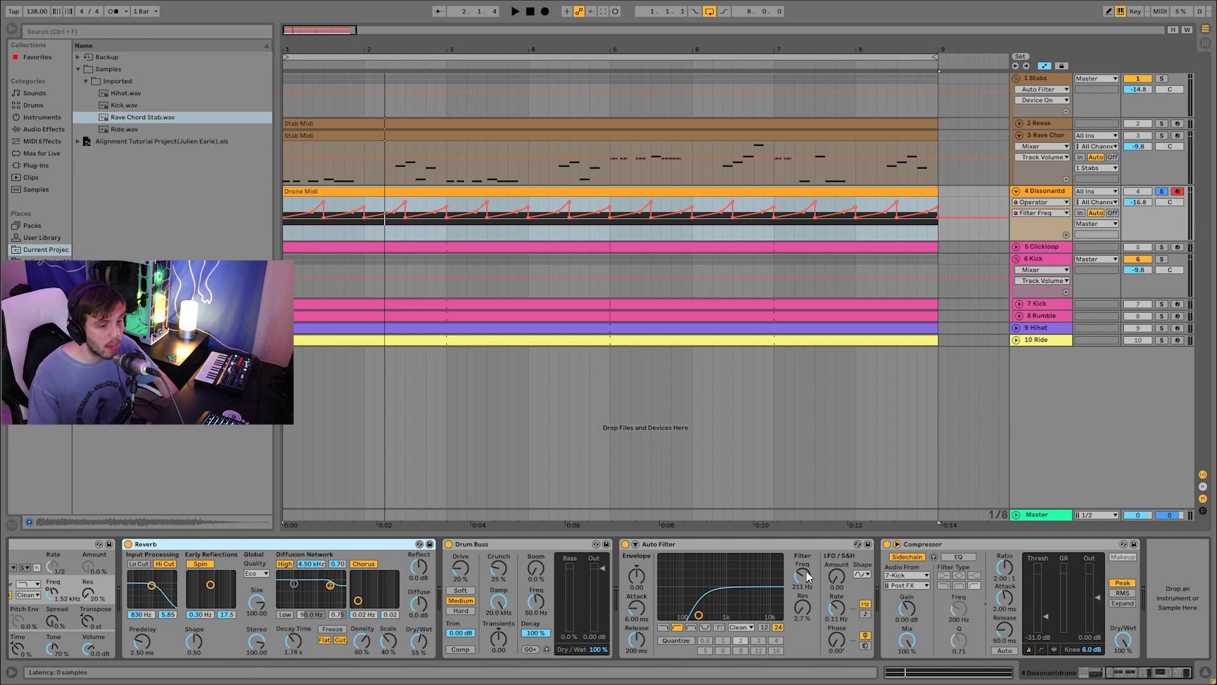
Step: Show the drone's Compressor sidechained from the 7-Kick track and play the drone to hear the ducking
click(951, 545)
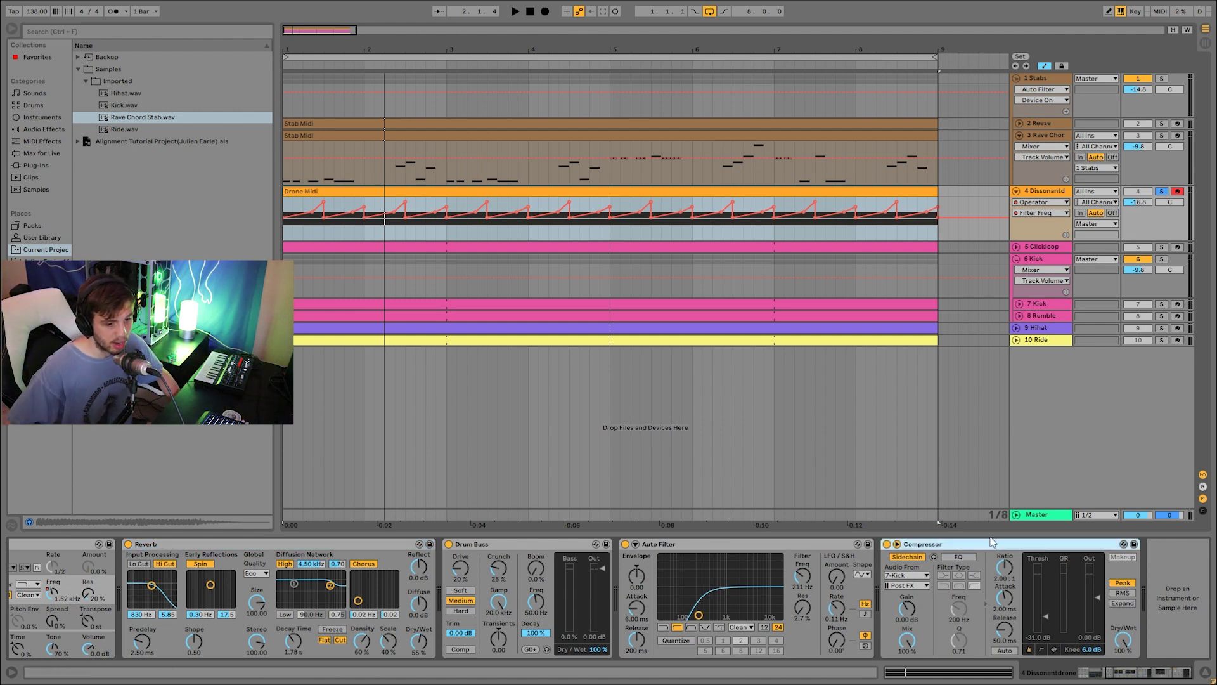
key(space)
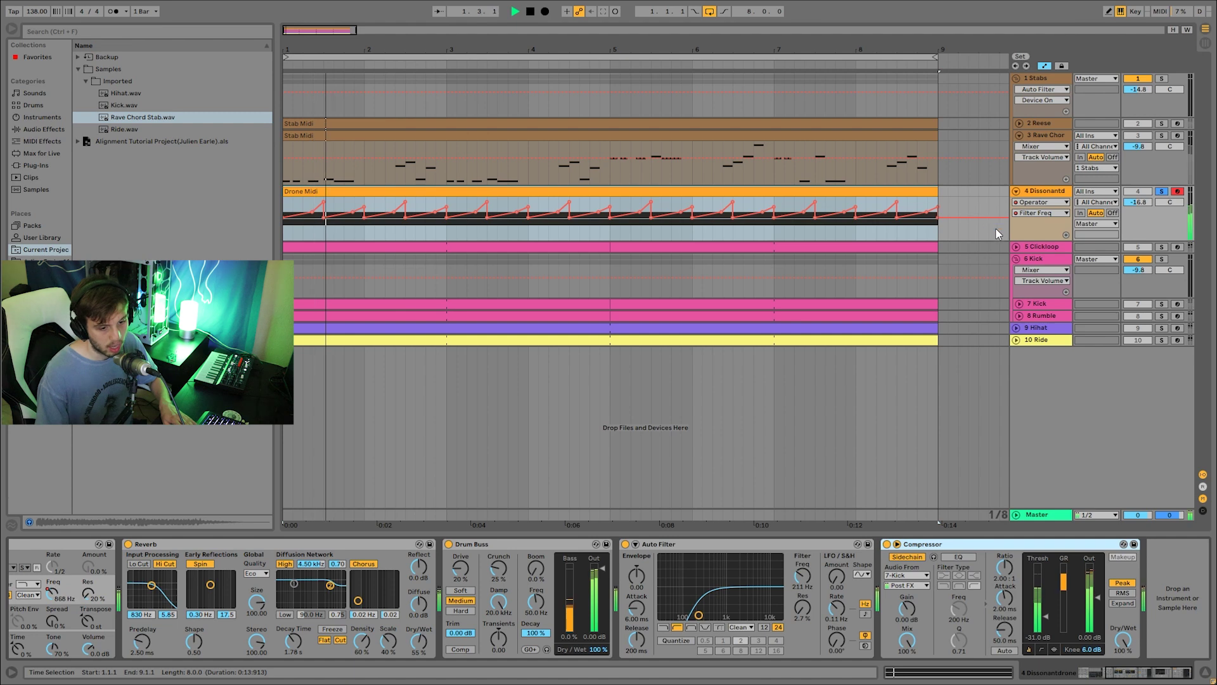
key(space)
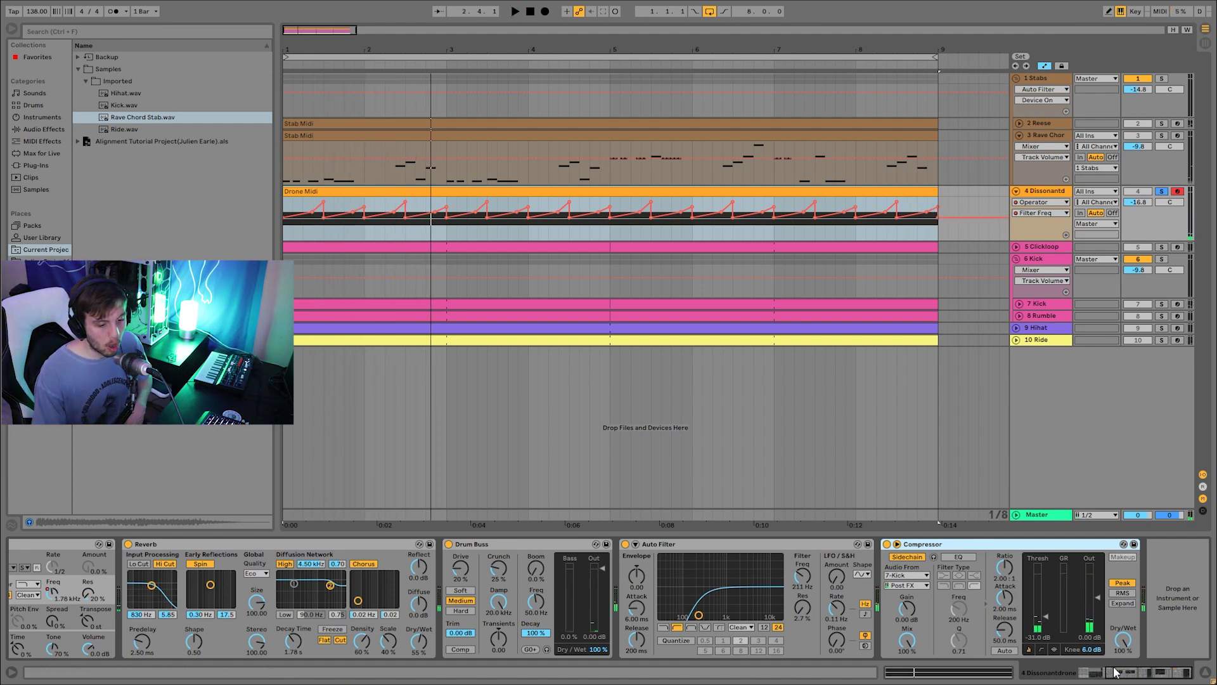
Step: Revisit the drone's Operator filter frequency during playback and return to the effects at the end of its chain
drag(1116, 672, 1082, 682)
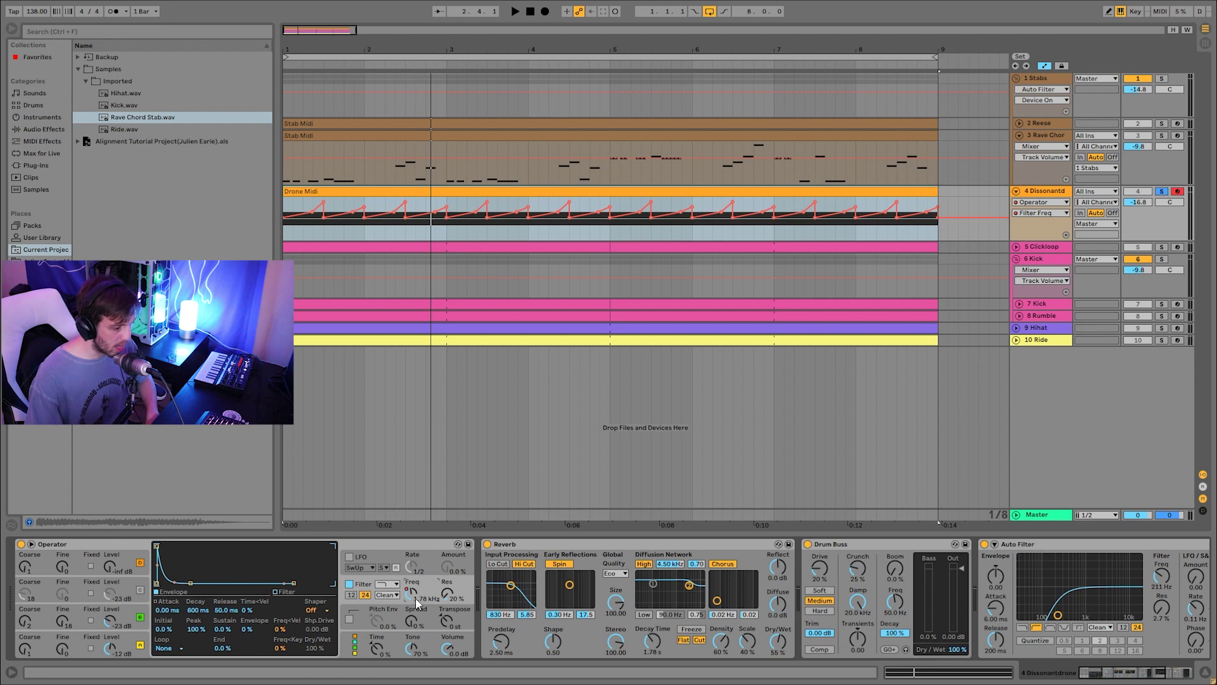
key(space)
key(space)
scroll(862, 628, right, 5)
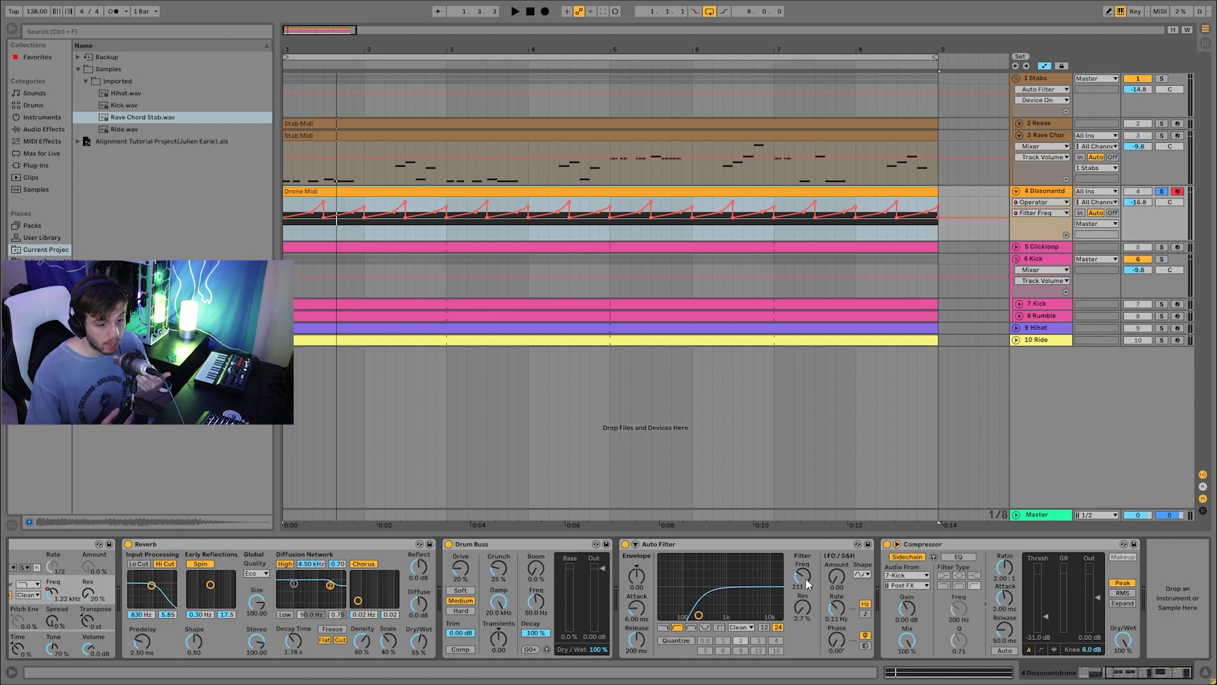
Step: Solo and unfold the Clickloop track, show its device chain and play the loop
click(1162, 247)
click(1016, 246)
click(1035, 281)
key(space)
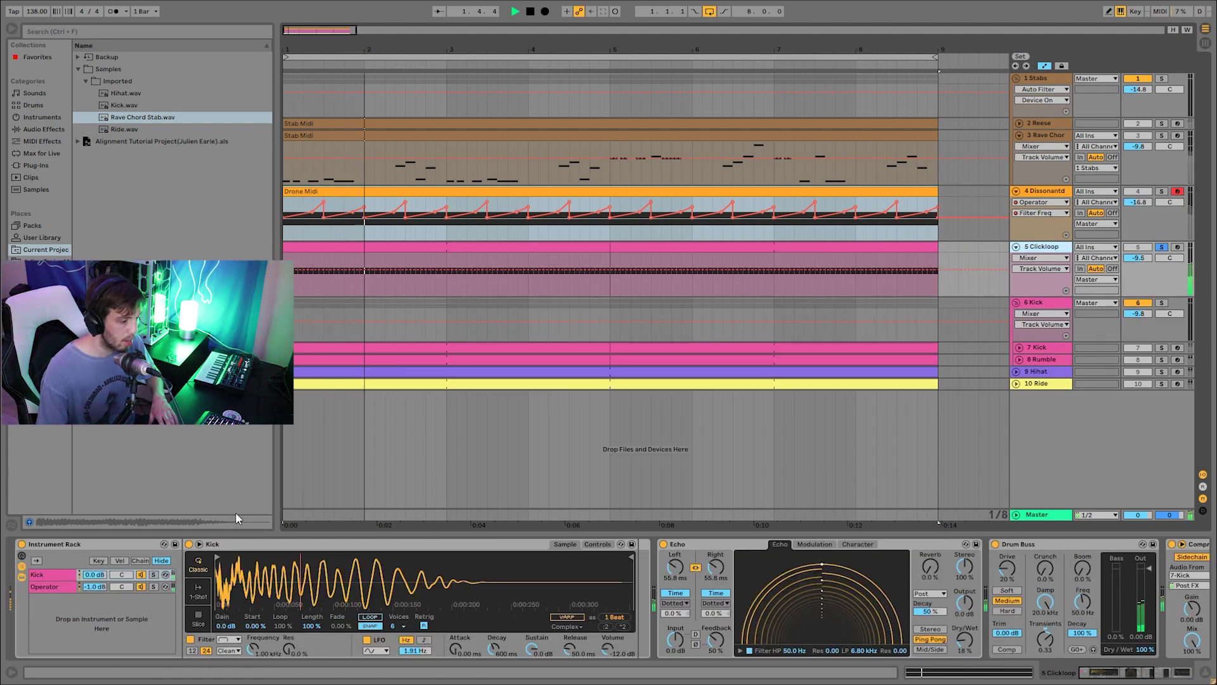
drag(1117, 673, 1052, 679)
key(space)
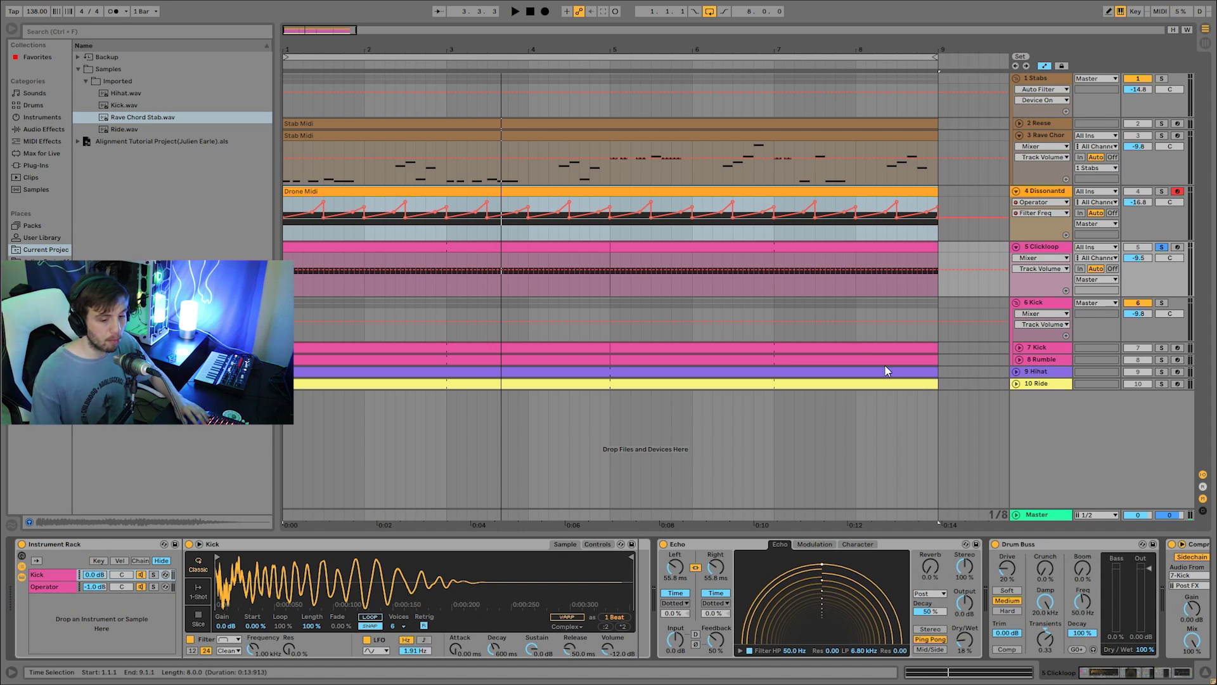
Step: Play the Clickloop together with the soloed Kick group, then return to soloing only the Clickloop track
click(1162, 303)
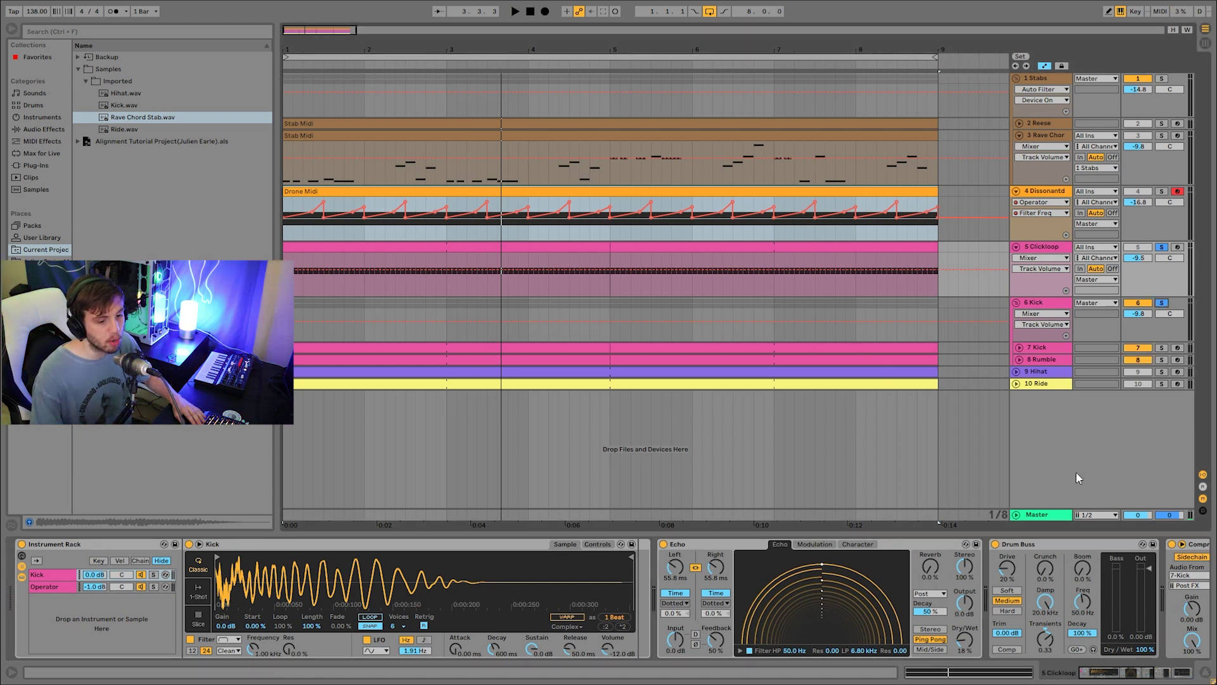
key(space)
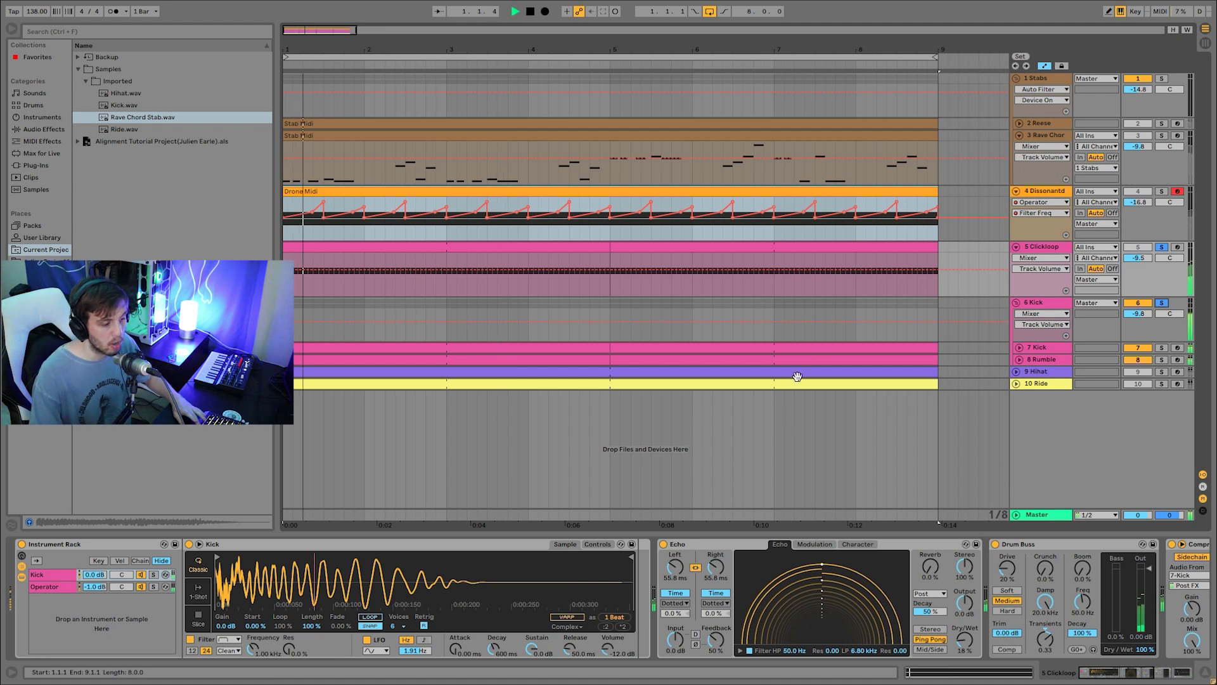
click(1162, 302)
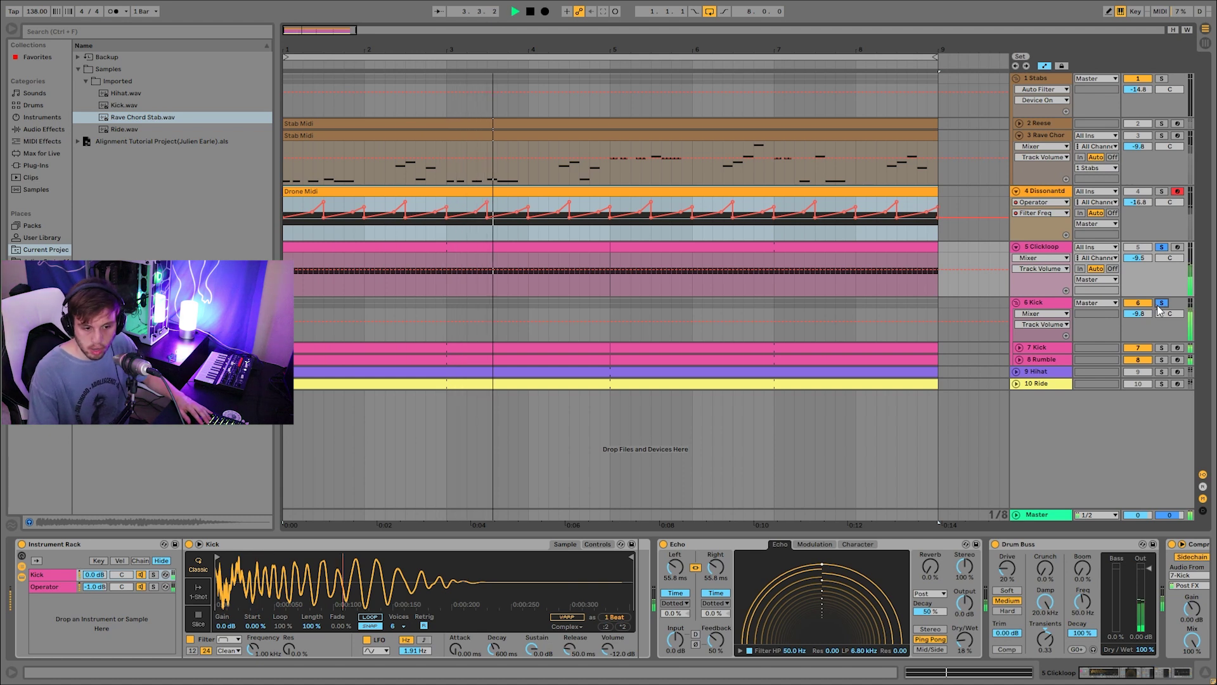
key(space)
click(1036, 245)
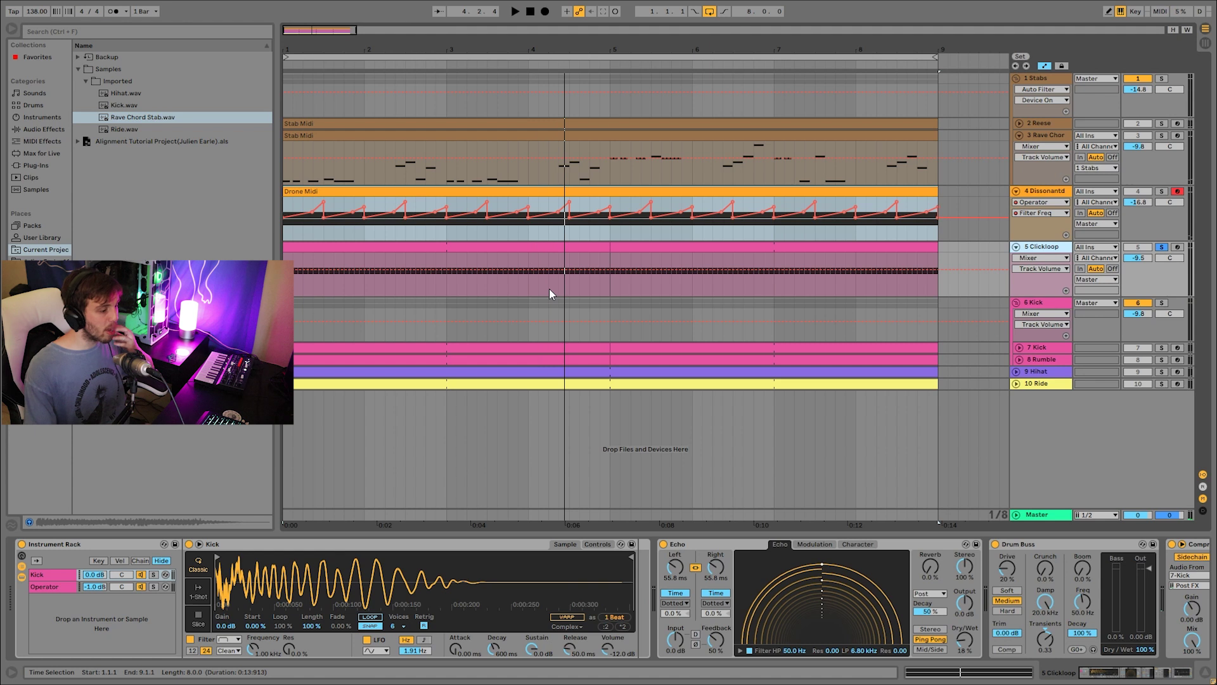
Step: Solo the Kick chain in Clickloop's Instrument Rack and play it while showing the sampler's control settings
click(154, 574)
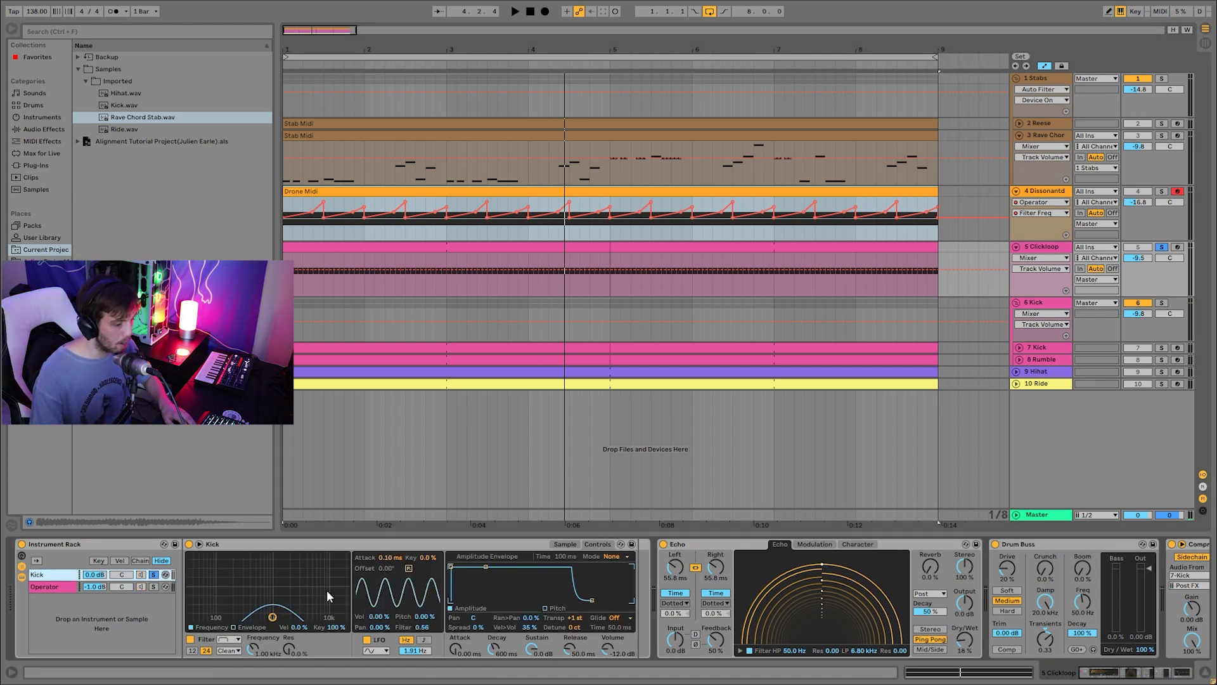
key(space)
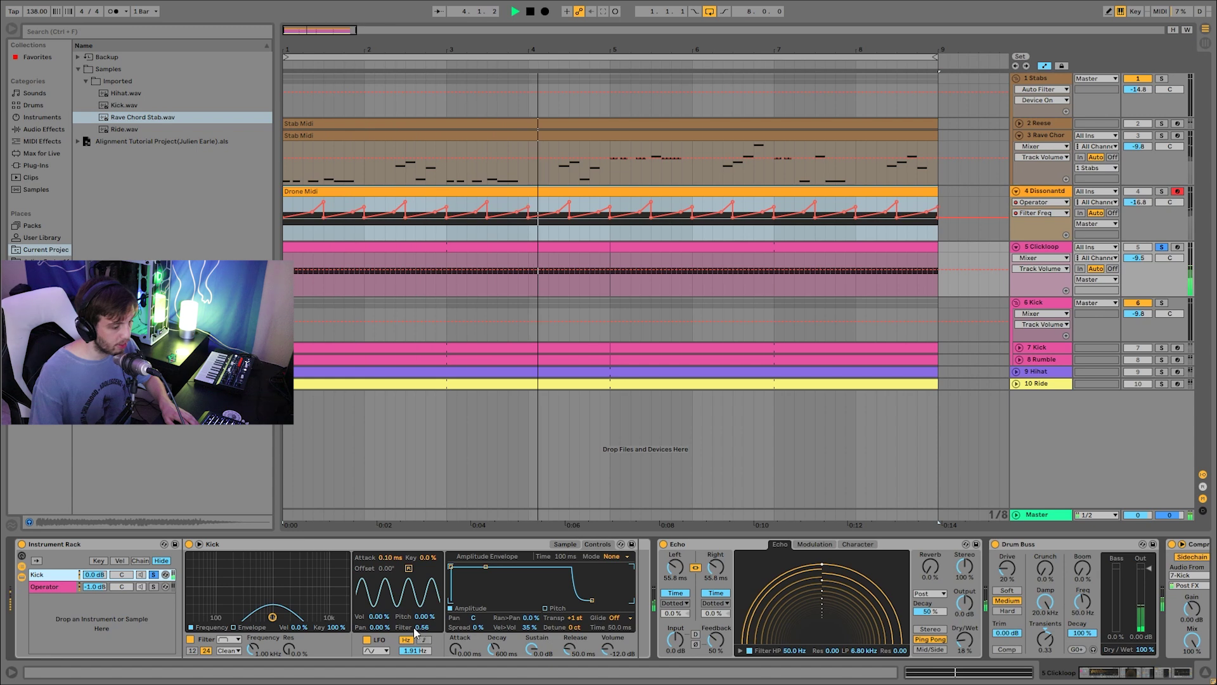
key(space)
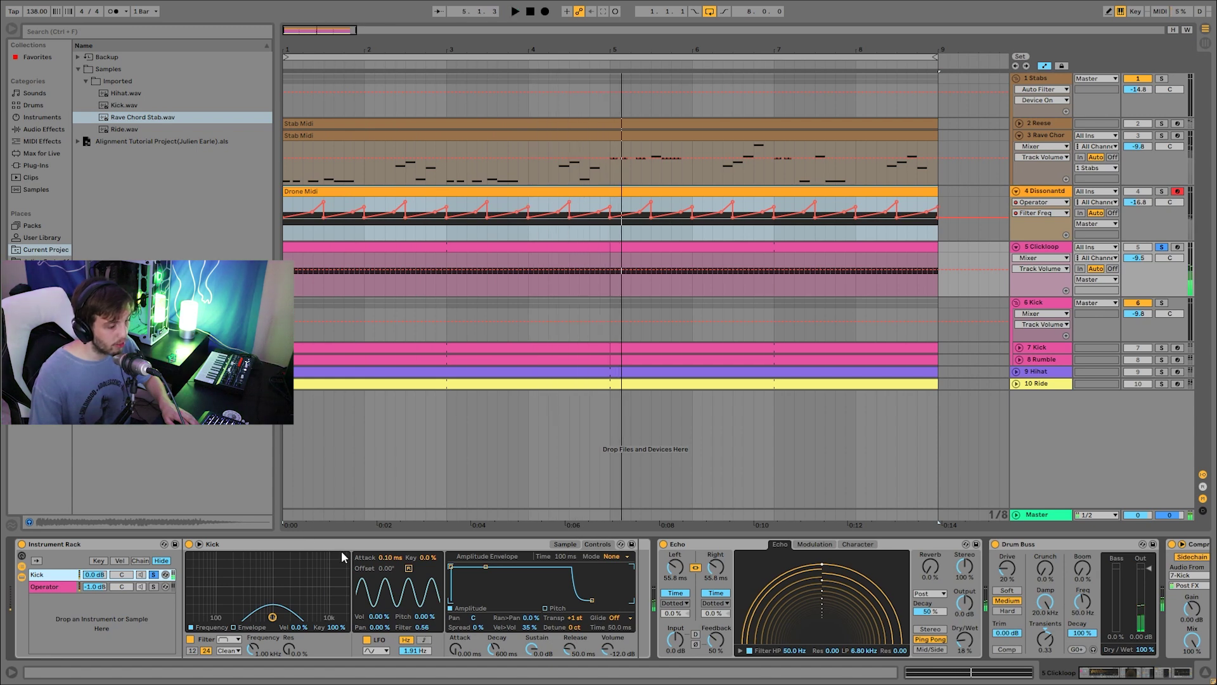
Step: Solo the Operator chain in Clickloop's Instrument Rack and play it to hear the noise layer
click(153, 586)
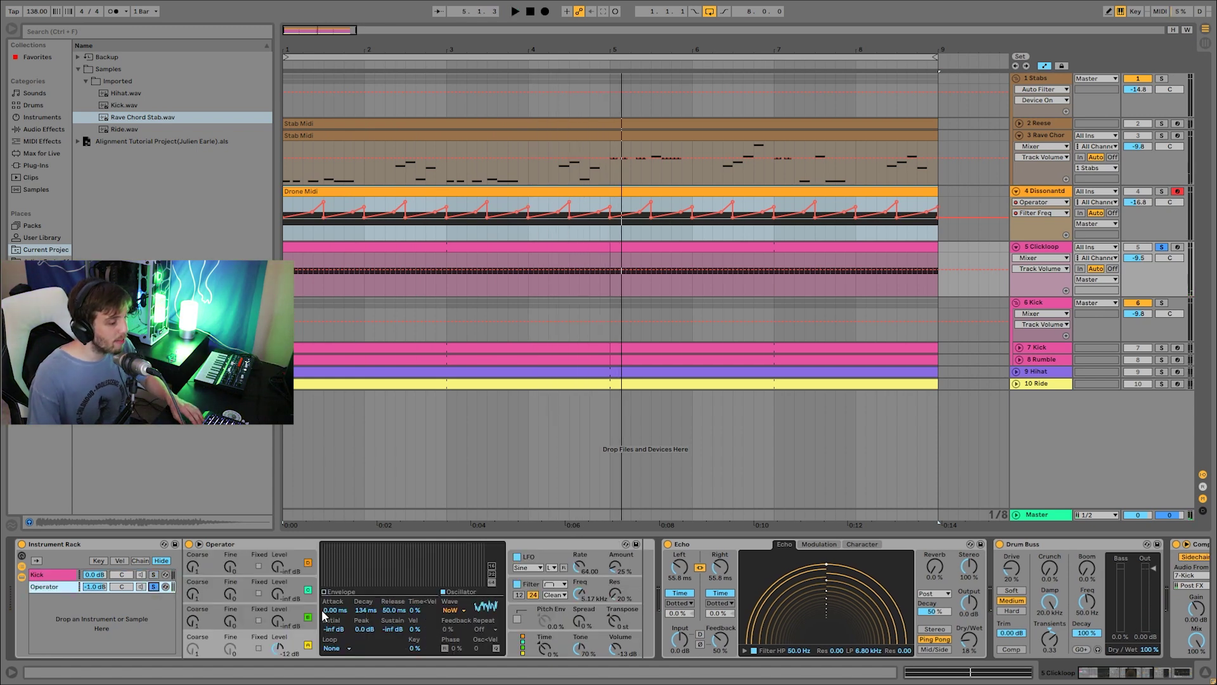
key(space)
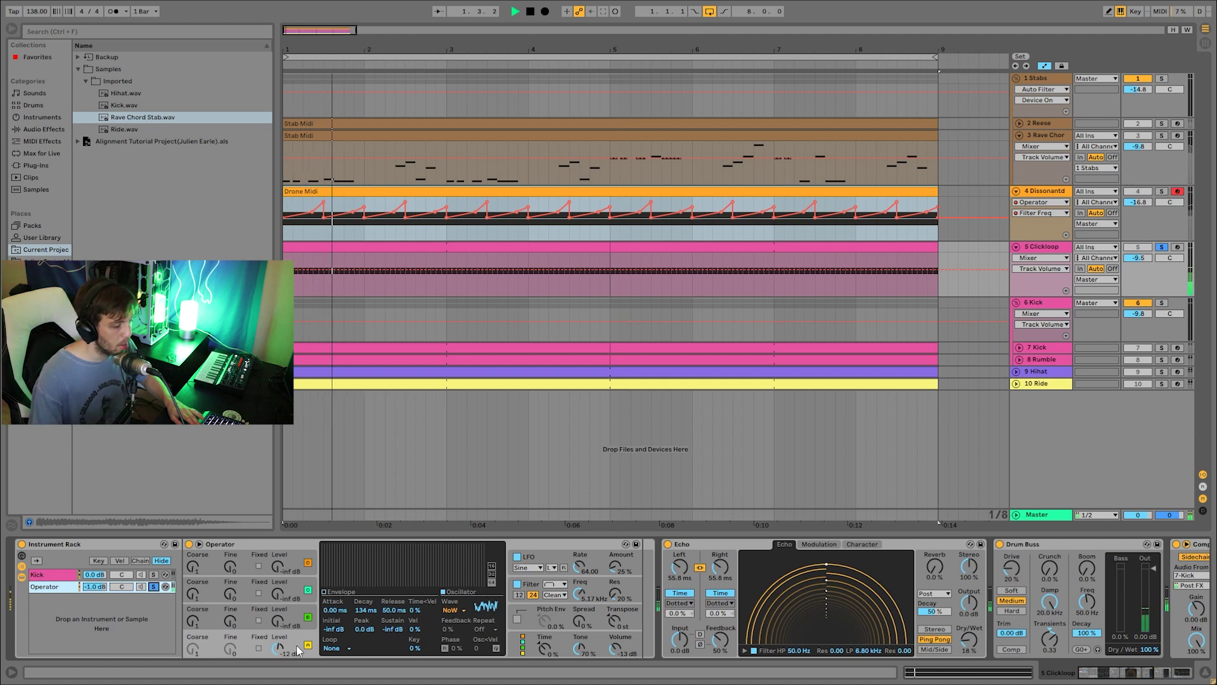
key(space)
Step: Compare the noise layer with Operator's filter switched off and back on during playback
click(518, 584)
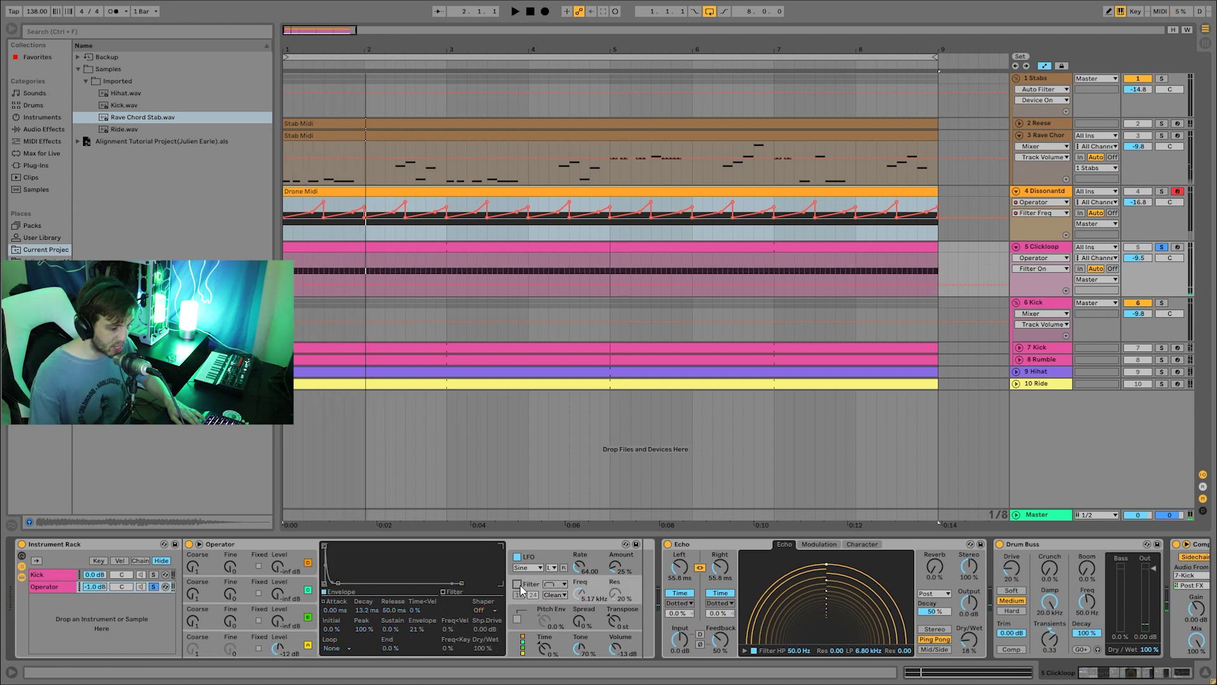
key(space)
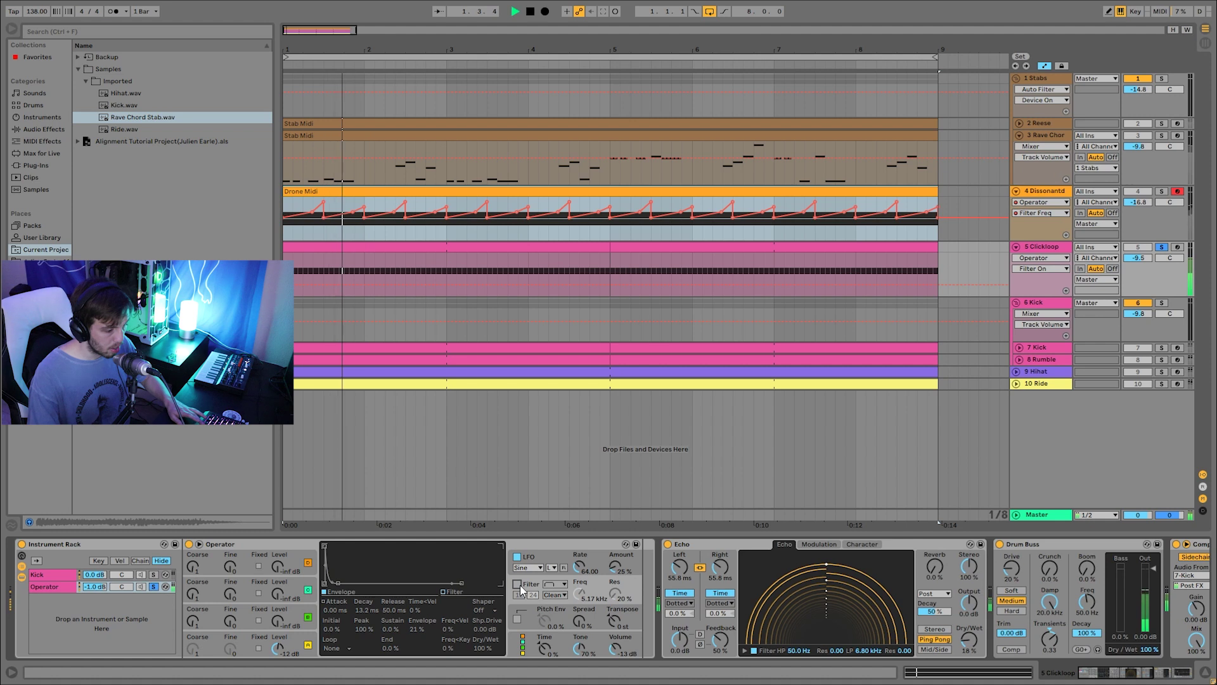
click(517, 584)
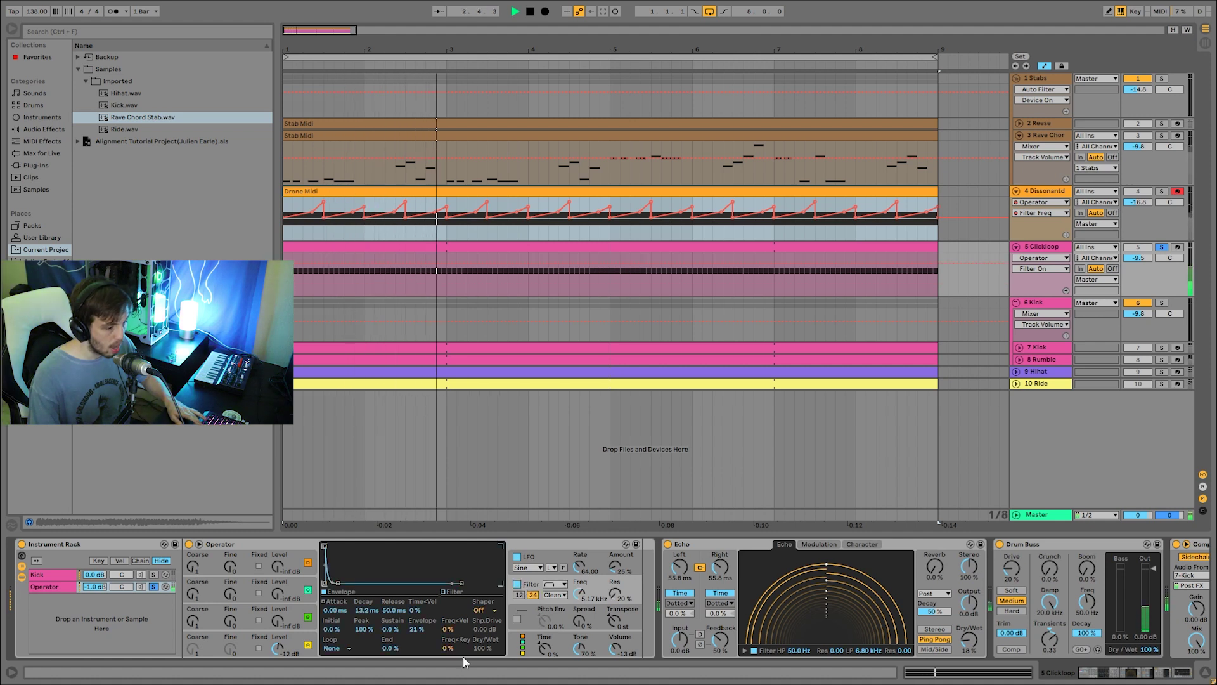
key(space)
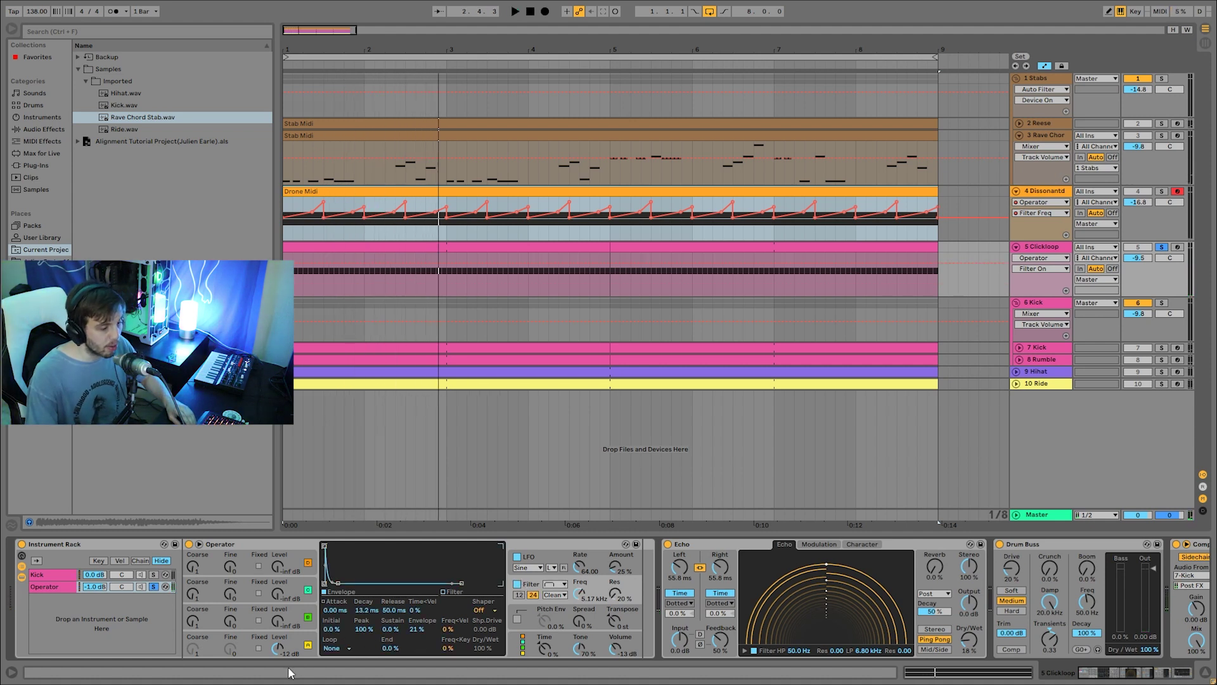
Step: Play the noise layer while showing Operator's filter envelope and the LFO routed to the filter
key(space)
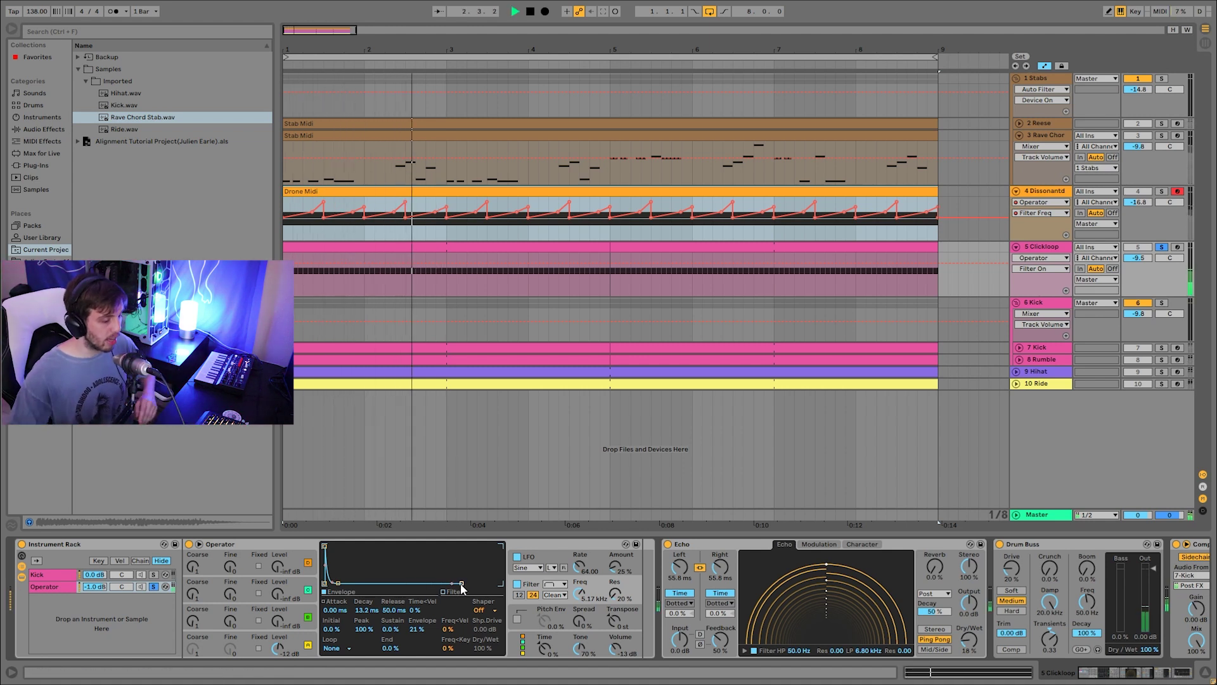
key(space)
click(569, 557)
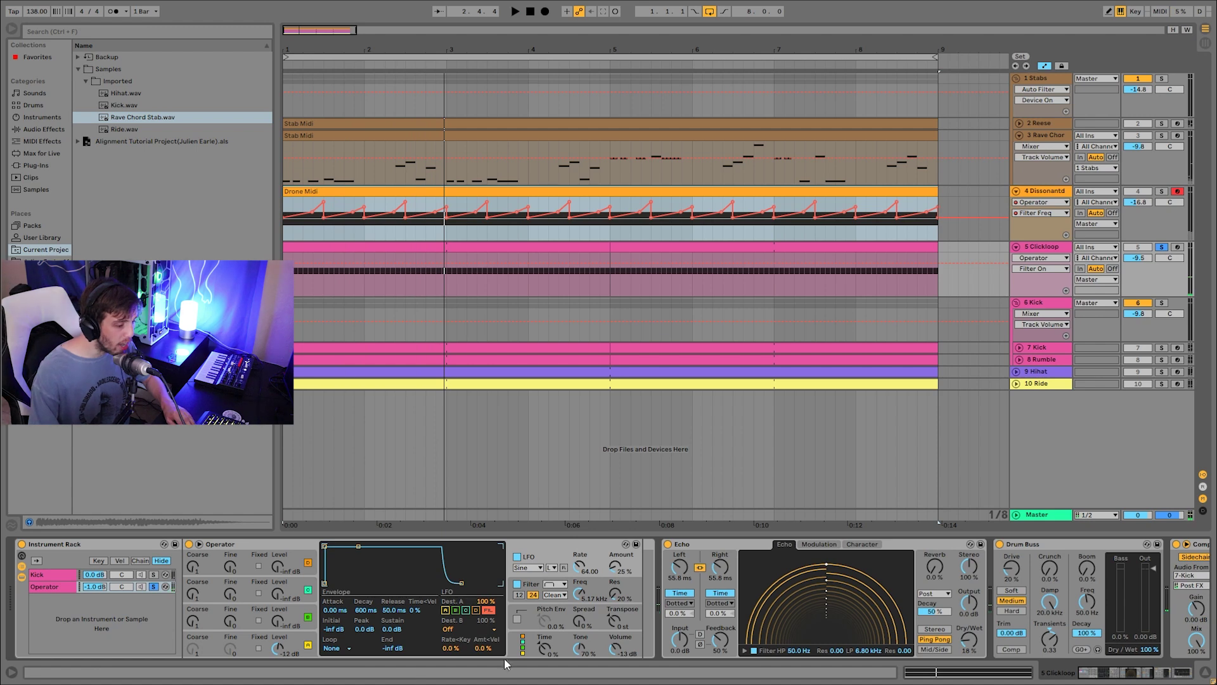
key(space)
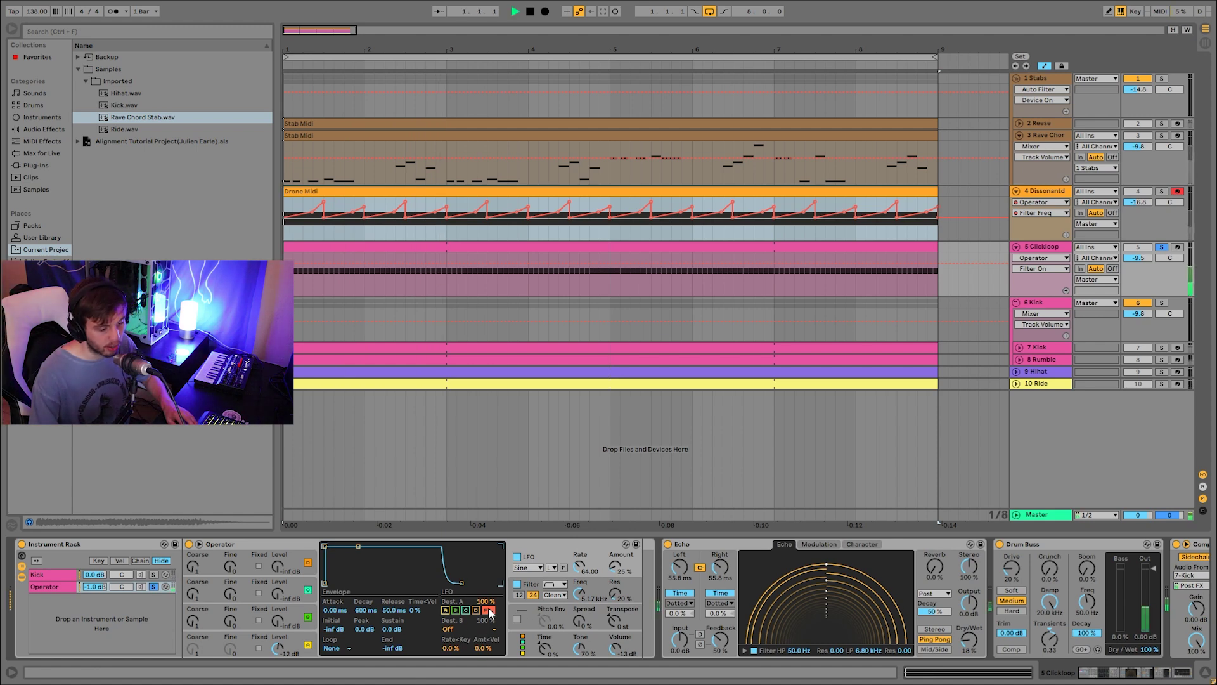
Step: Switch the solo in Clickloop's Instrument Rack from the Operator chain to the Kick chain and play it
click(154, 587)
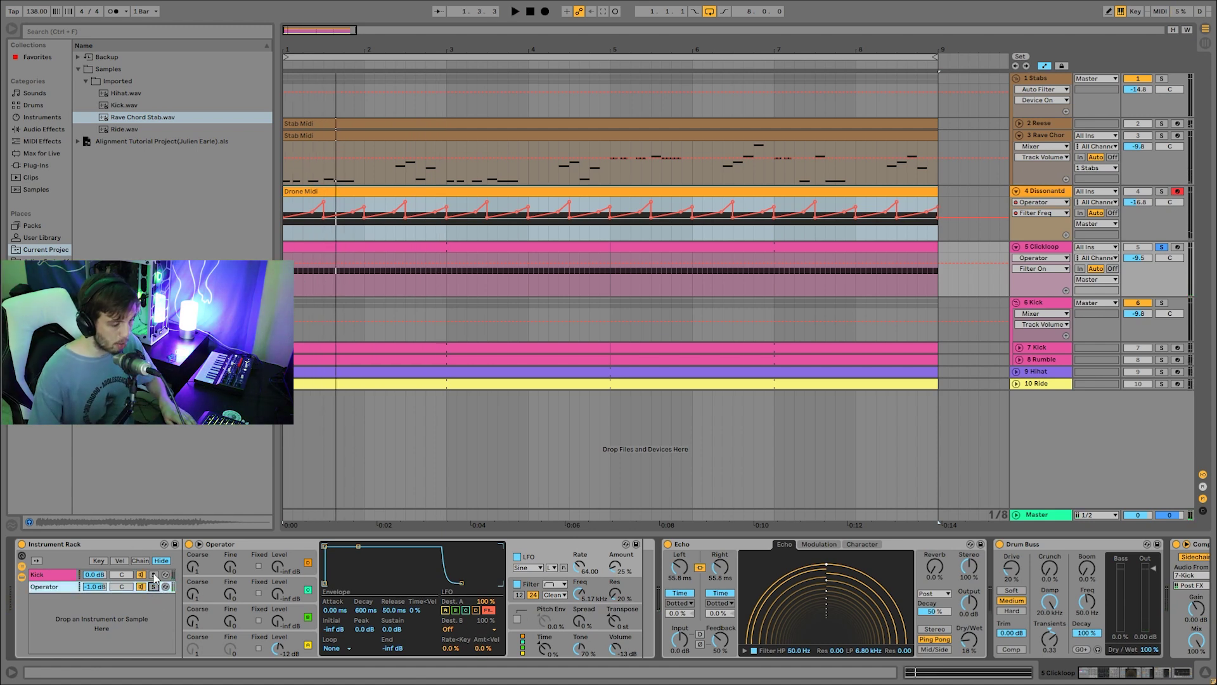
click(154, 575)
key(space)
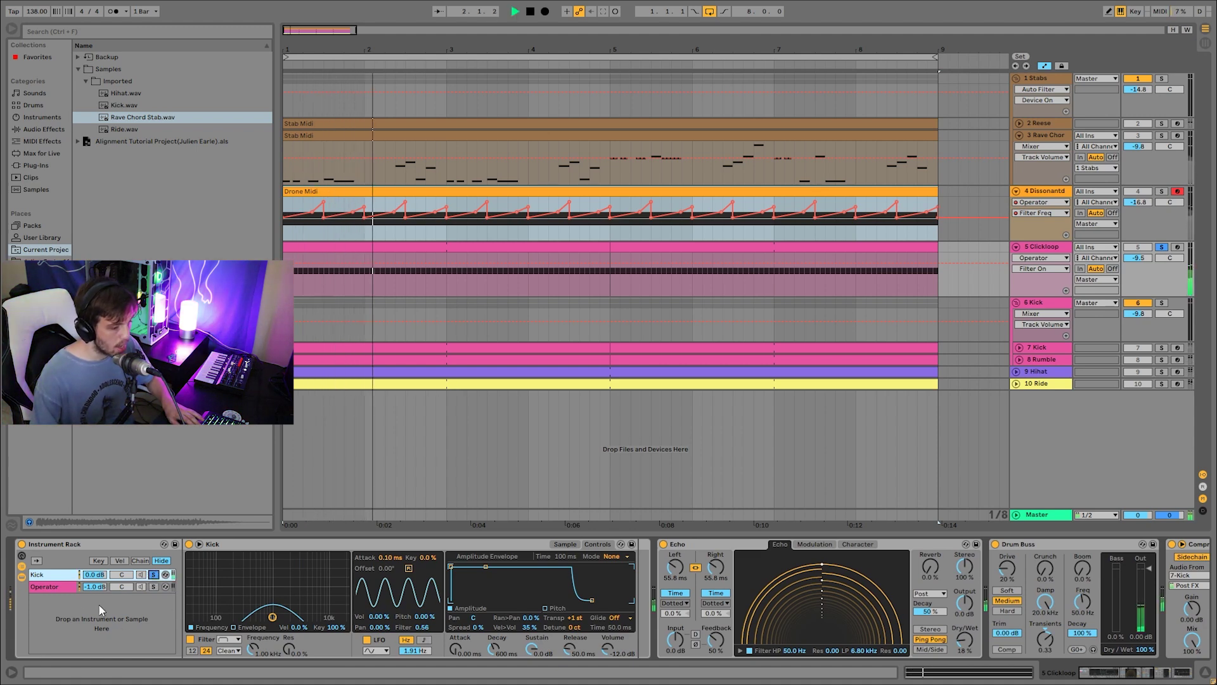
Step: Solo the Operator chain in Clickloop's Instrument Rack, then clear the solo and play the Kick and Operator layers together
click(154, 586)
key(space)
click(154, 587)
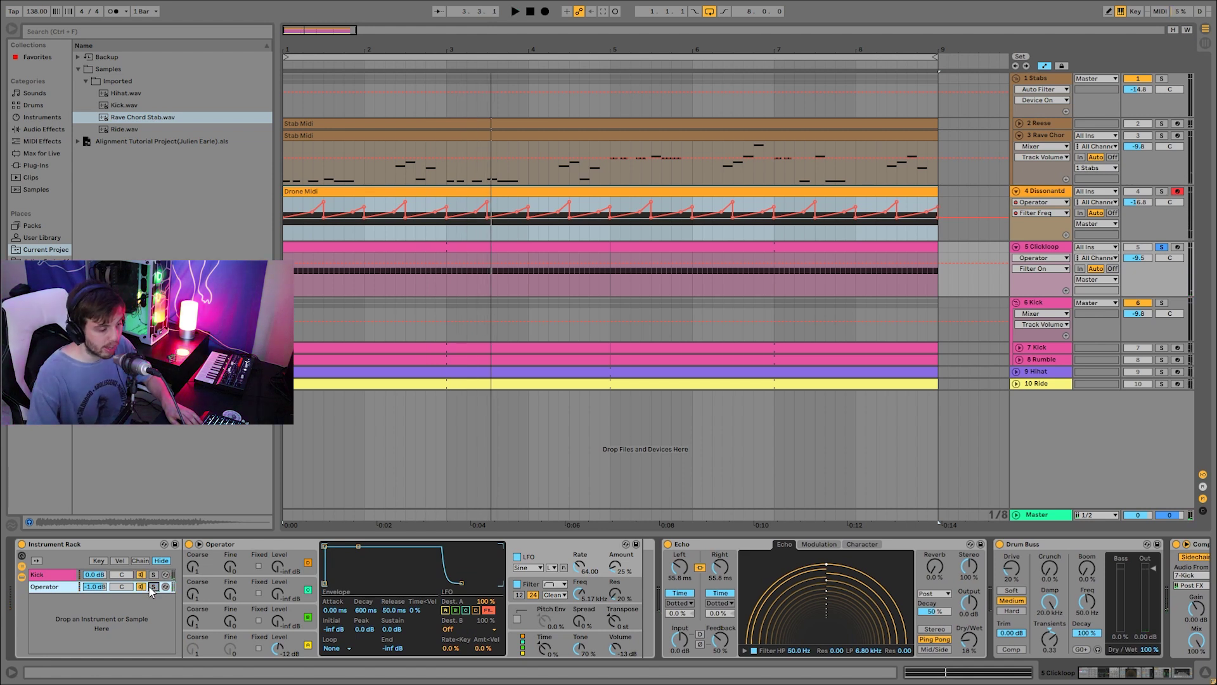
key(space)
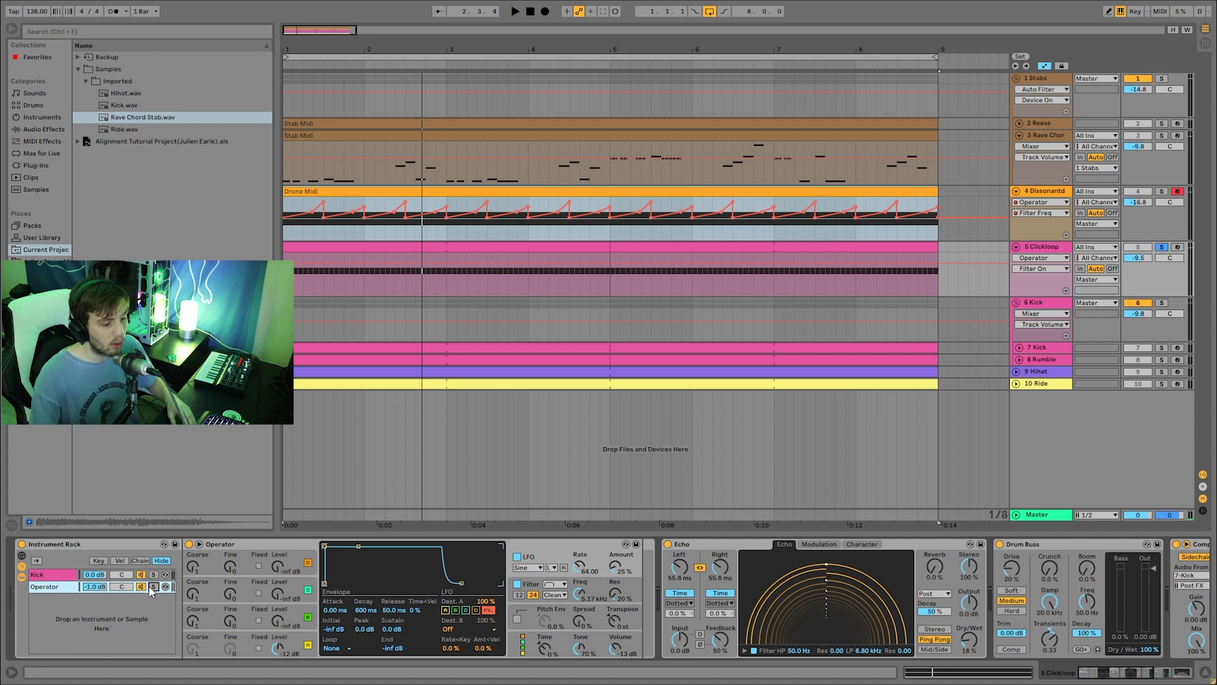
key(space)
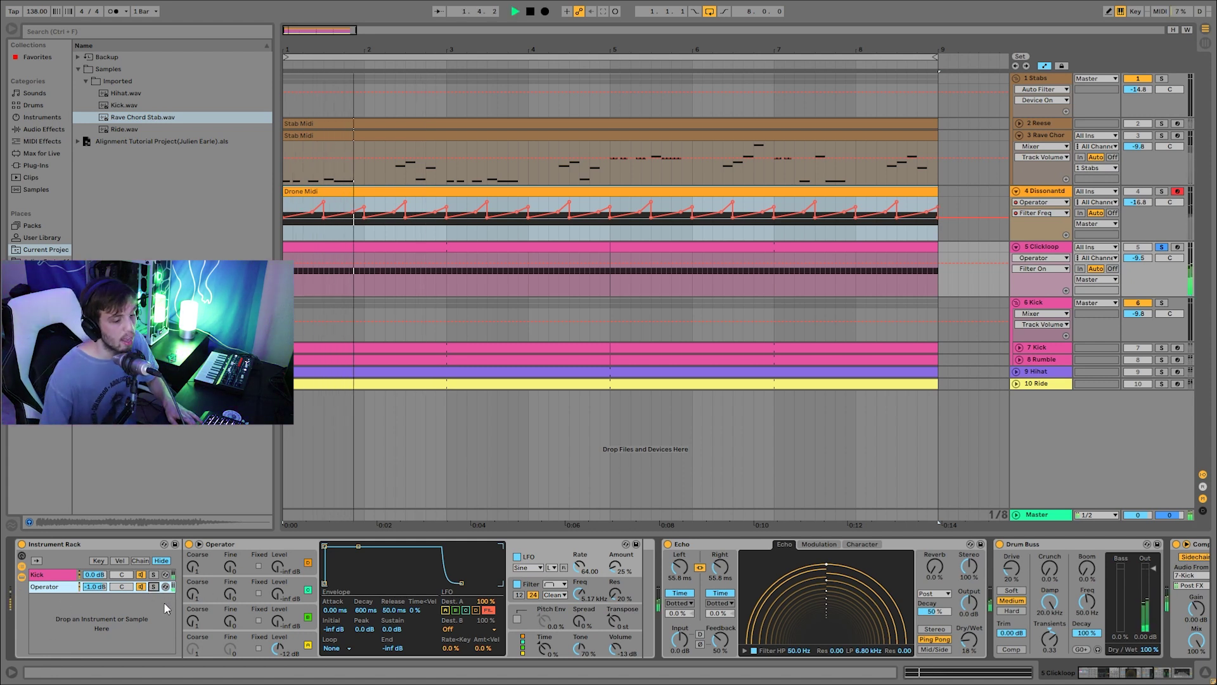
key(space)
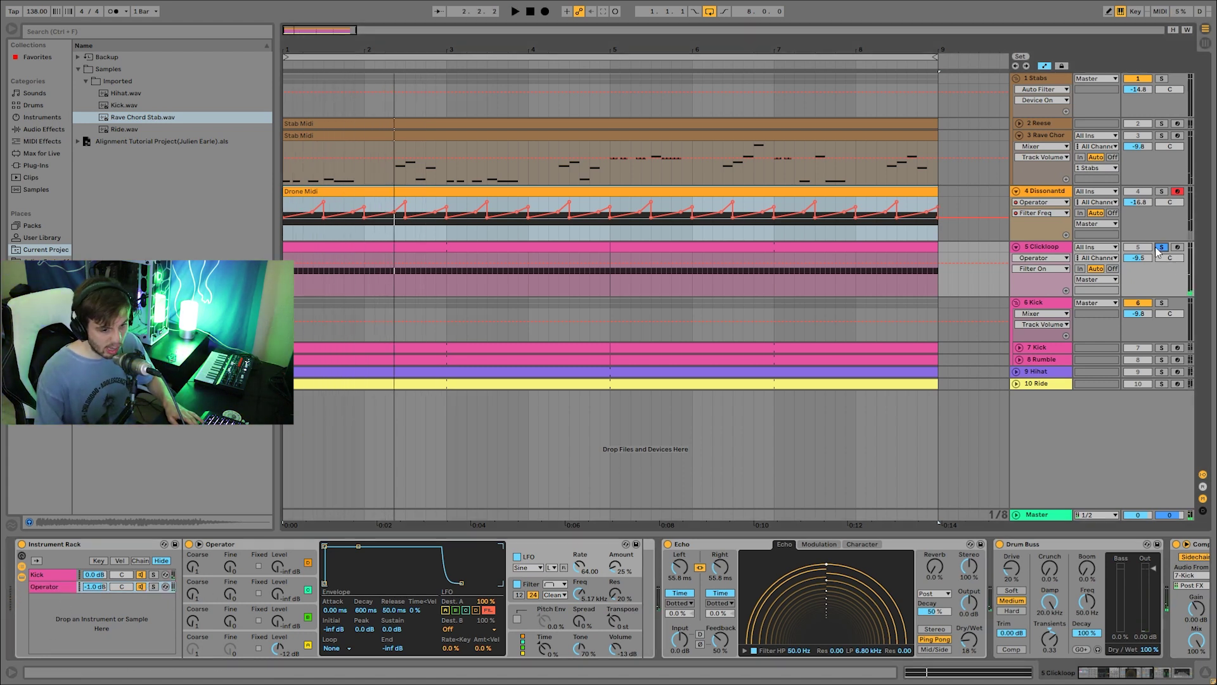
Step: Take Clickloop out of solo and play it in the full mix with all tracks
key(space)
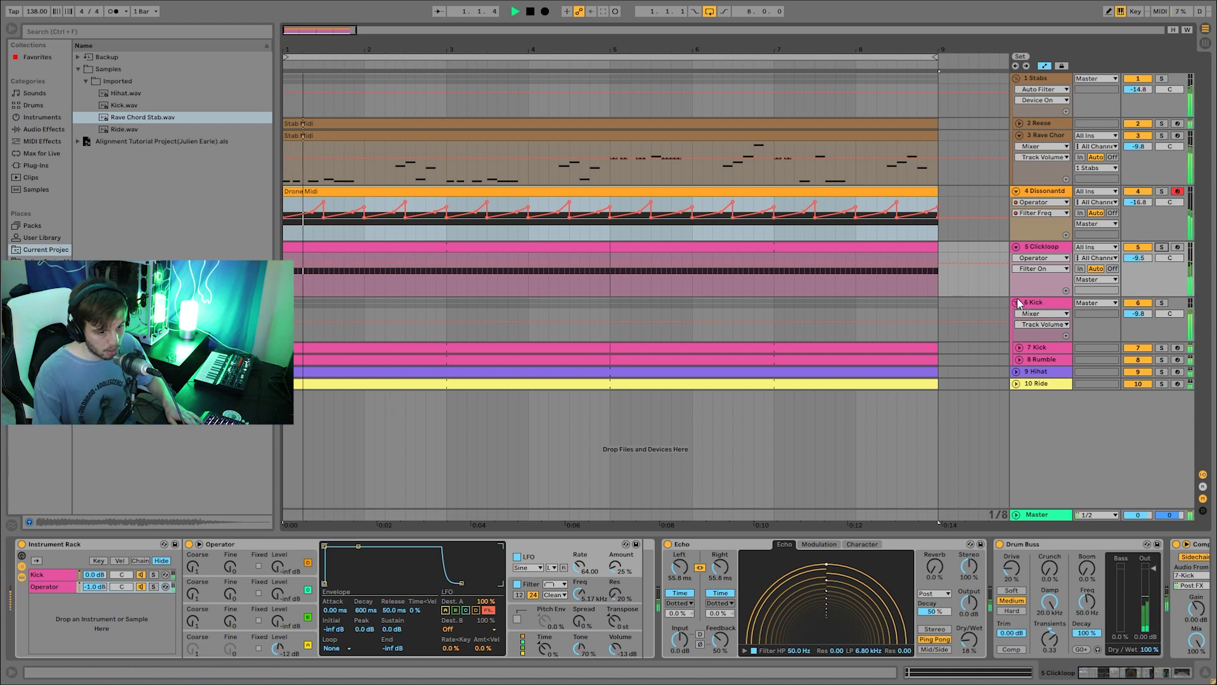
click(1041, 248)
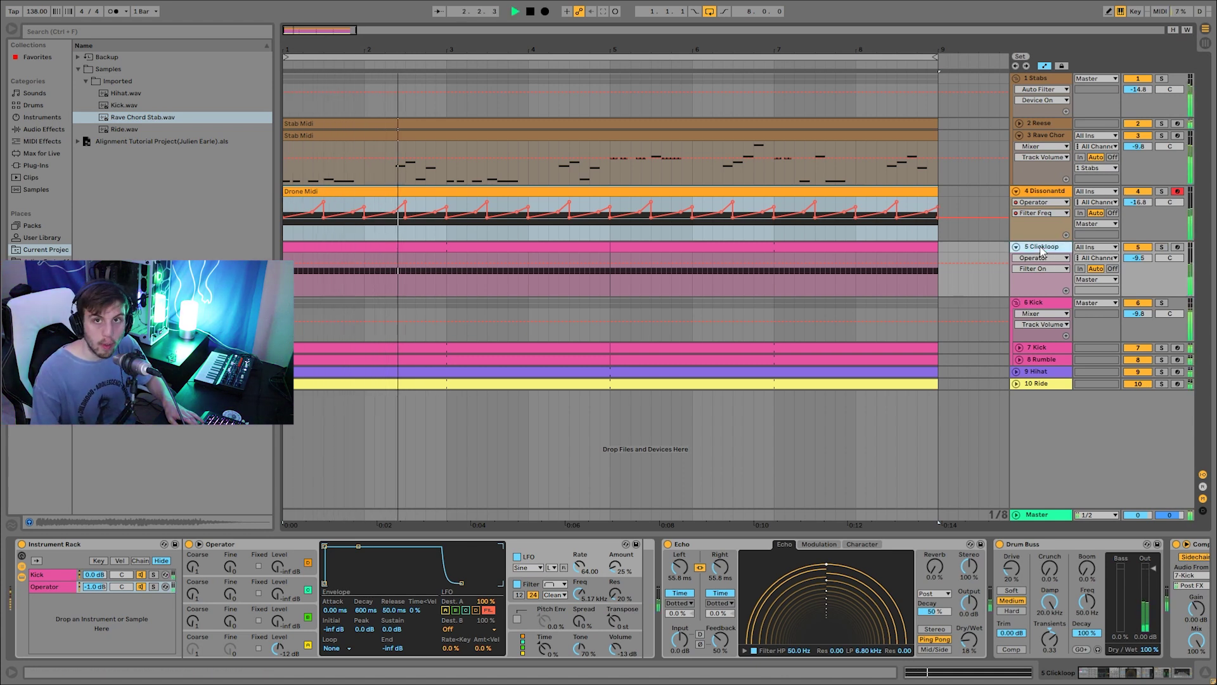
key(space)
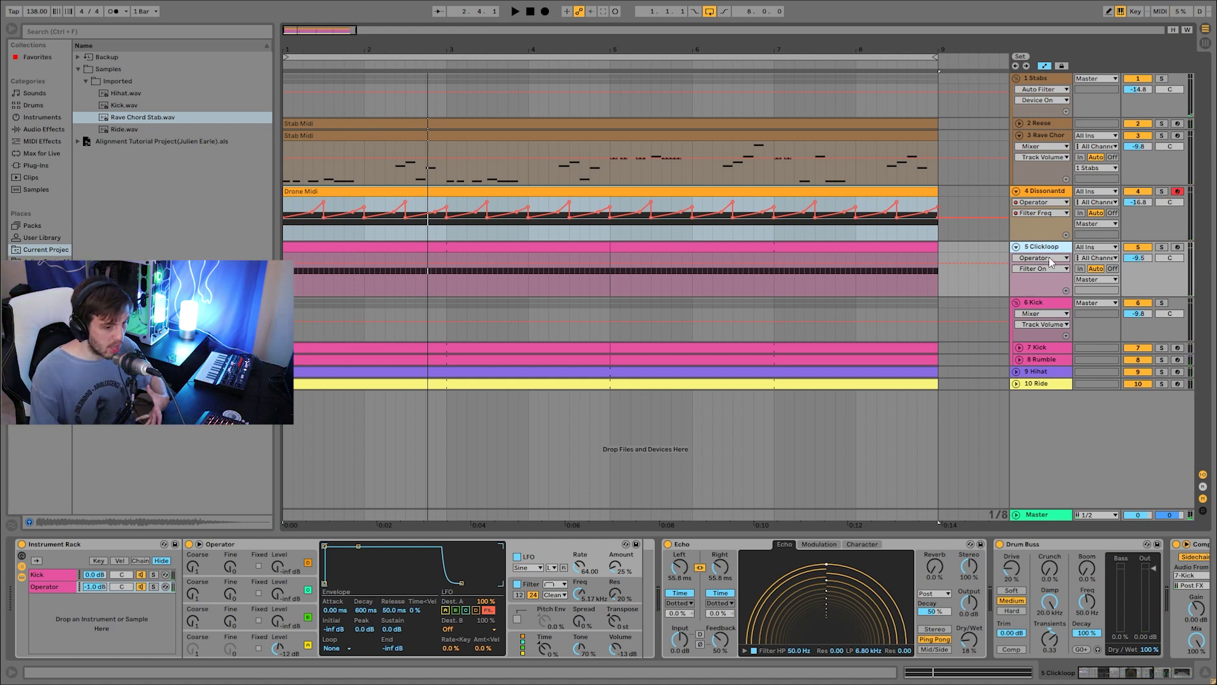
key(space)
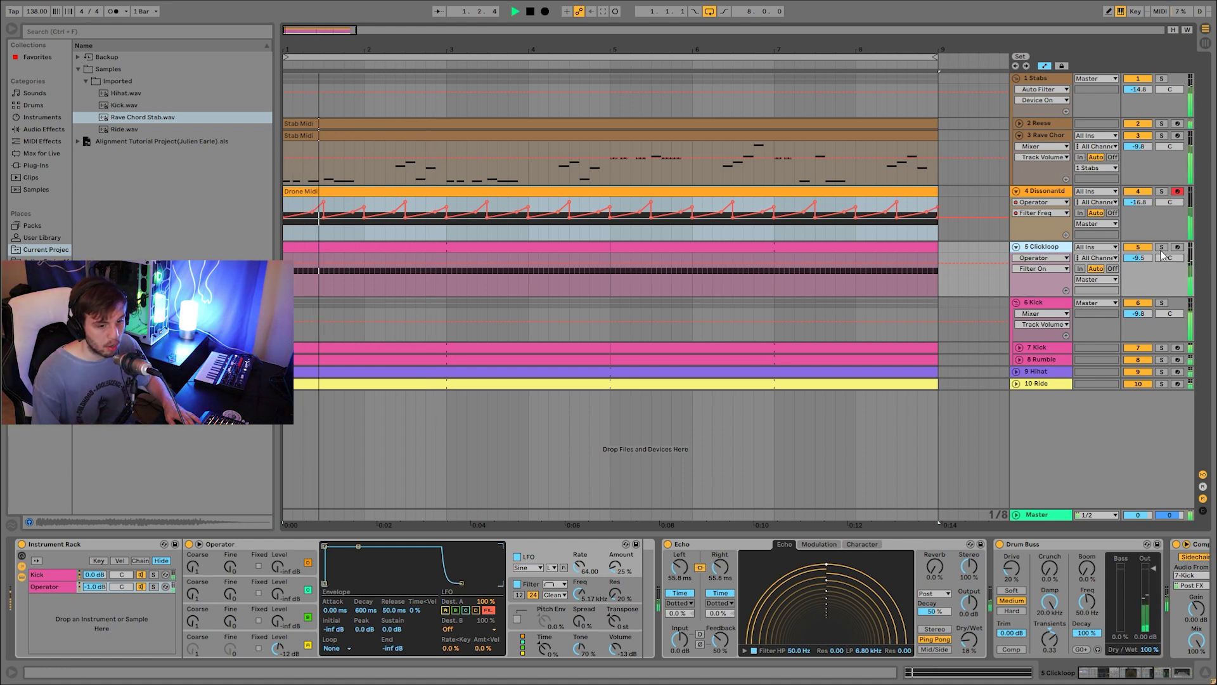
Step: Solo the Clickloop track and demonstrate the effect of its Echo device by toggling it during playback
click(1162, 248)
key(space)
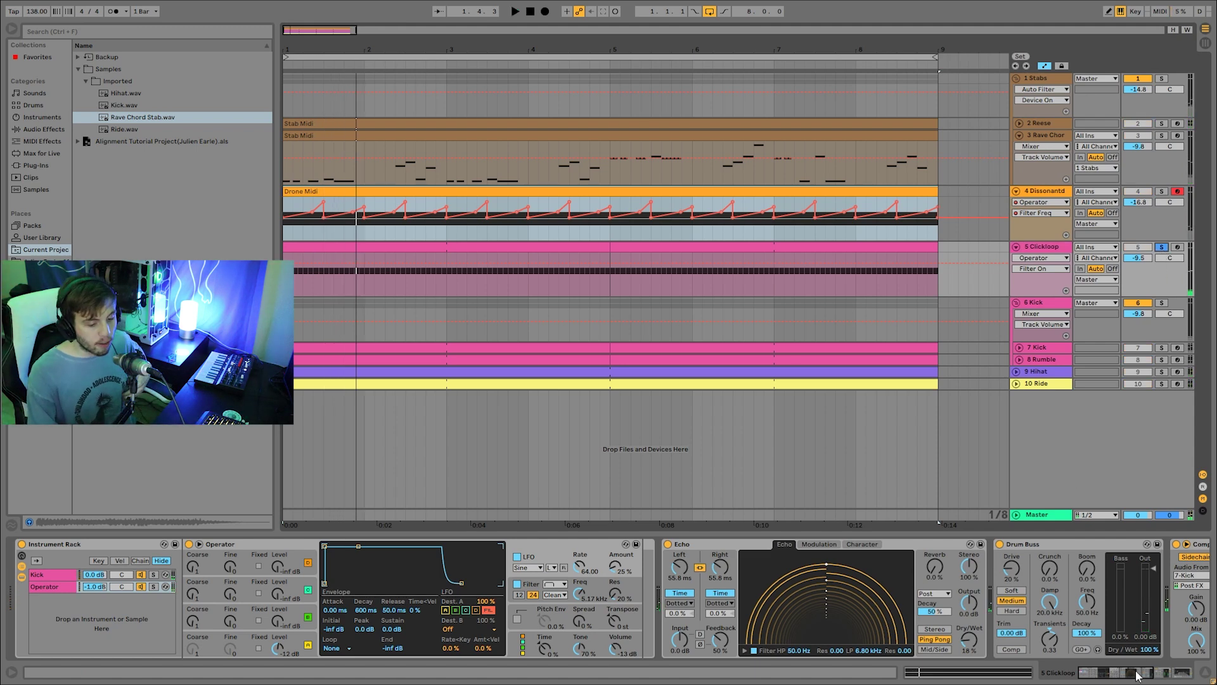
drag(1140, 674, 1173, 675)
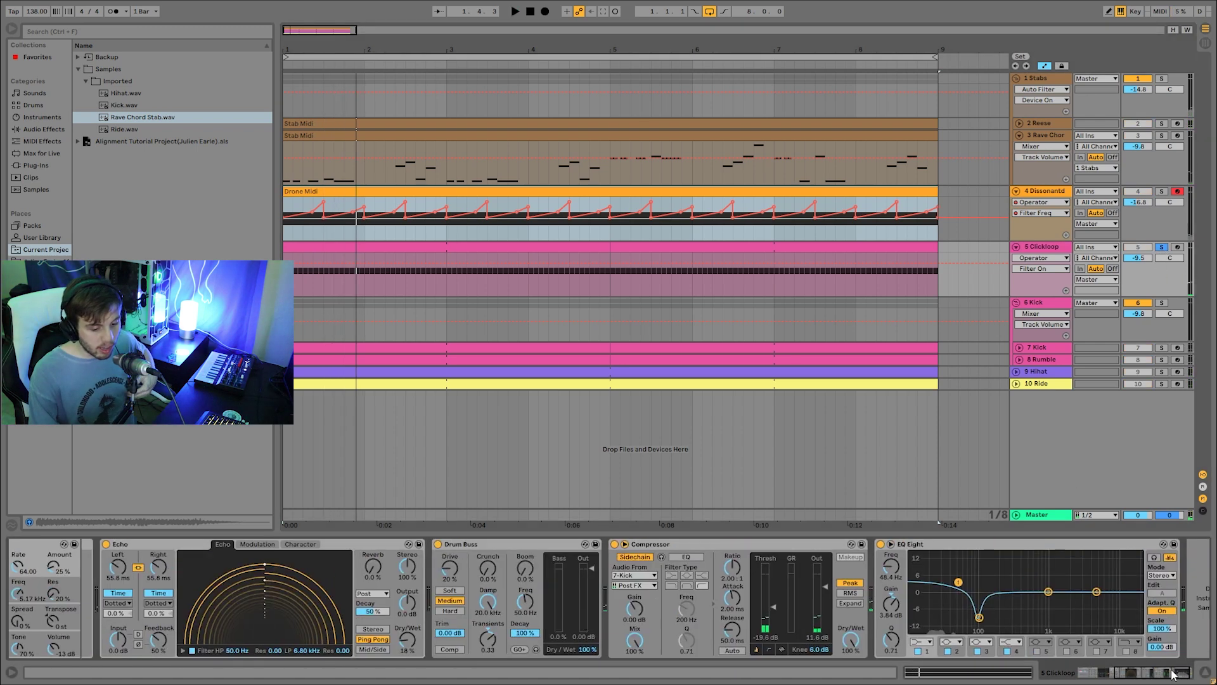
click(106, 548)
key(space)
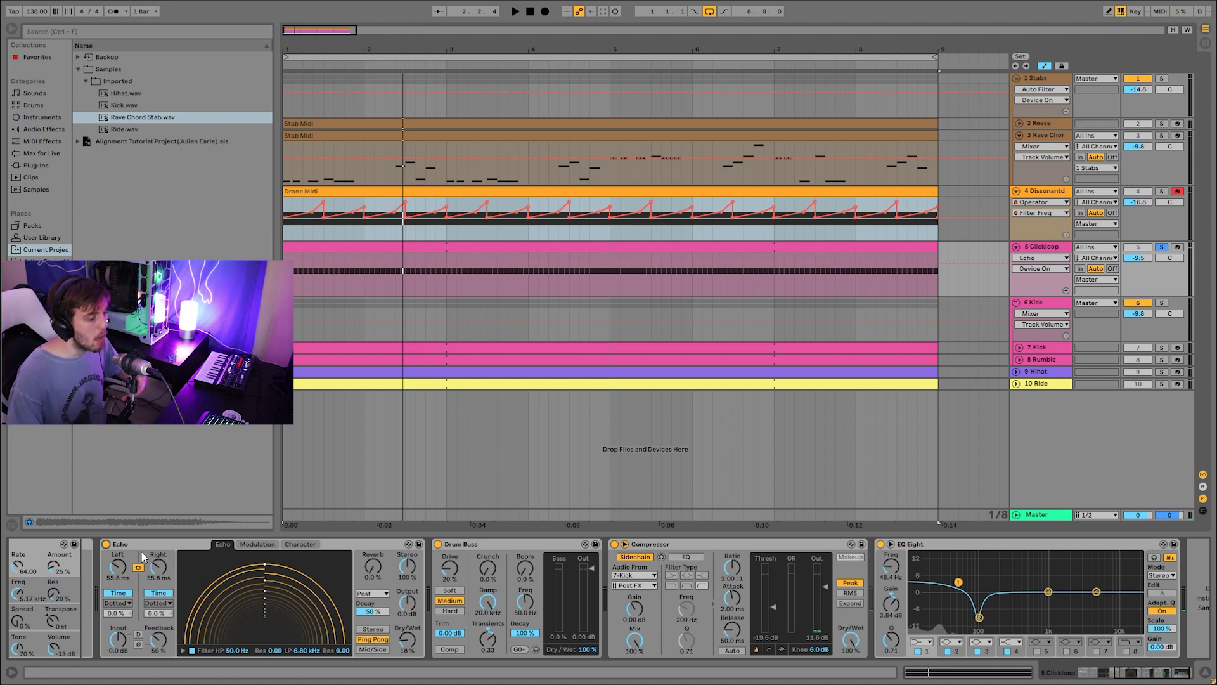
Step: Play Clickloop and compare the sound with its Drum Buss switched off and on
key(space)
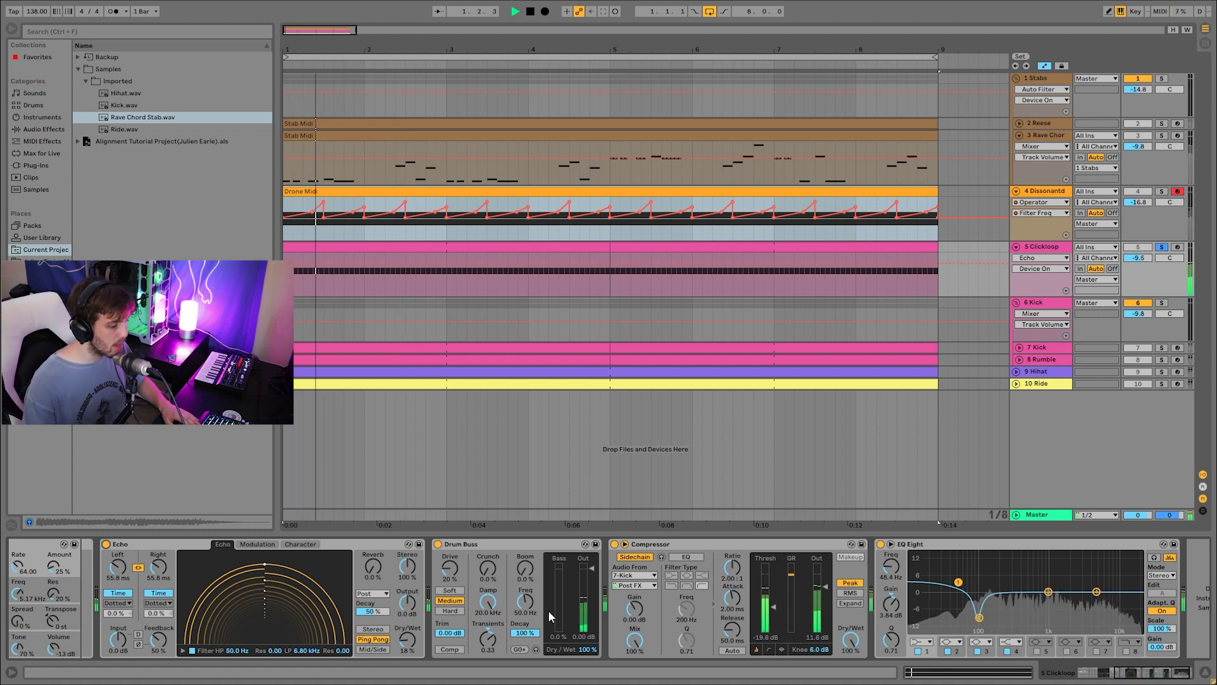
key(space)
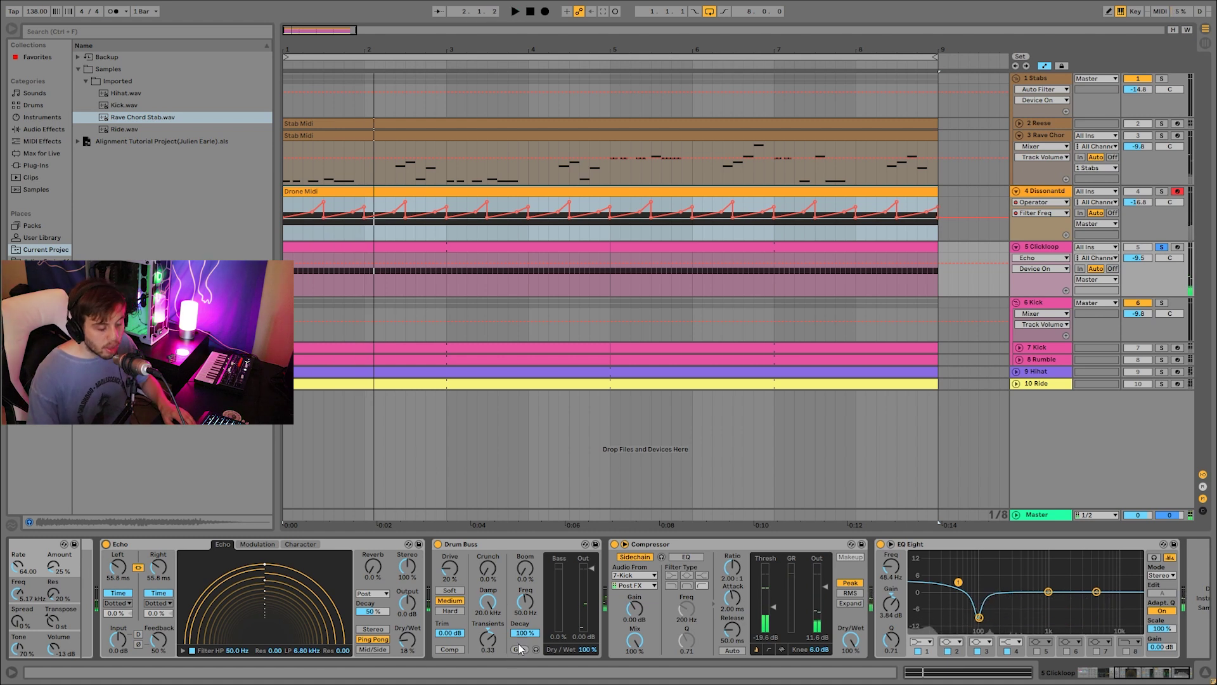
click(438, 547)
key(space)
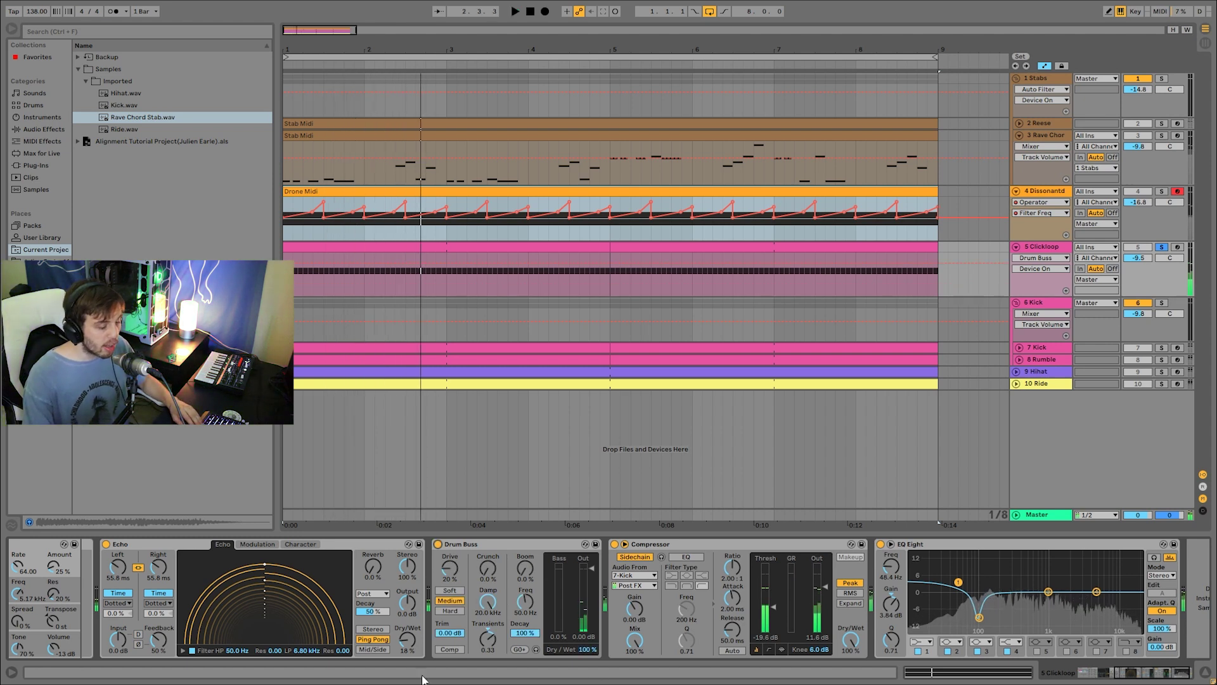
key(space)
key(space)
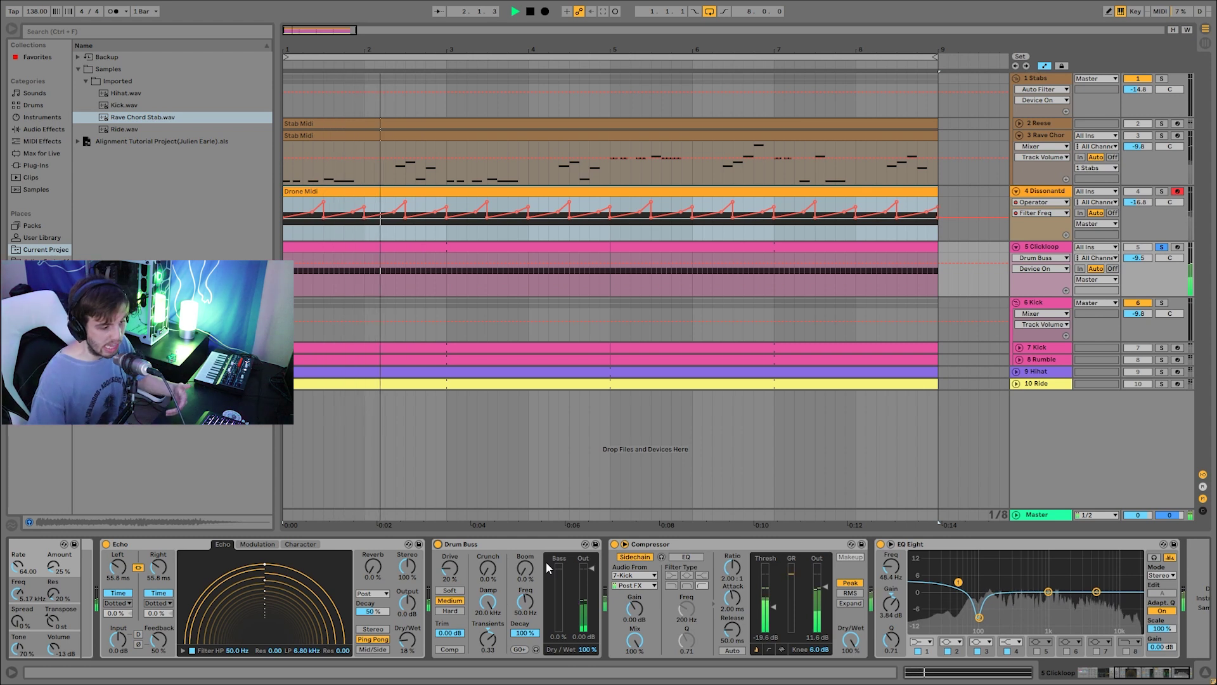
Step: Select Clickloop's sidechain Compressor, then lower the first EQ Eight band to about 0.87 dB at 52.7 Hz during playback
click(715, 544)
key(space)
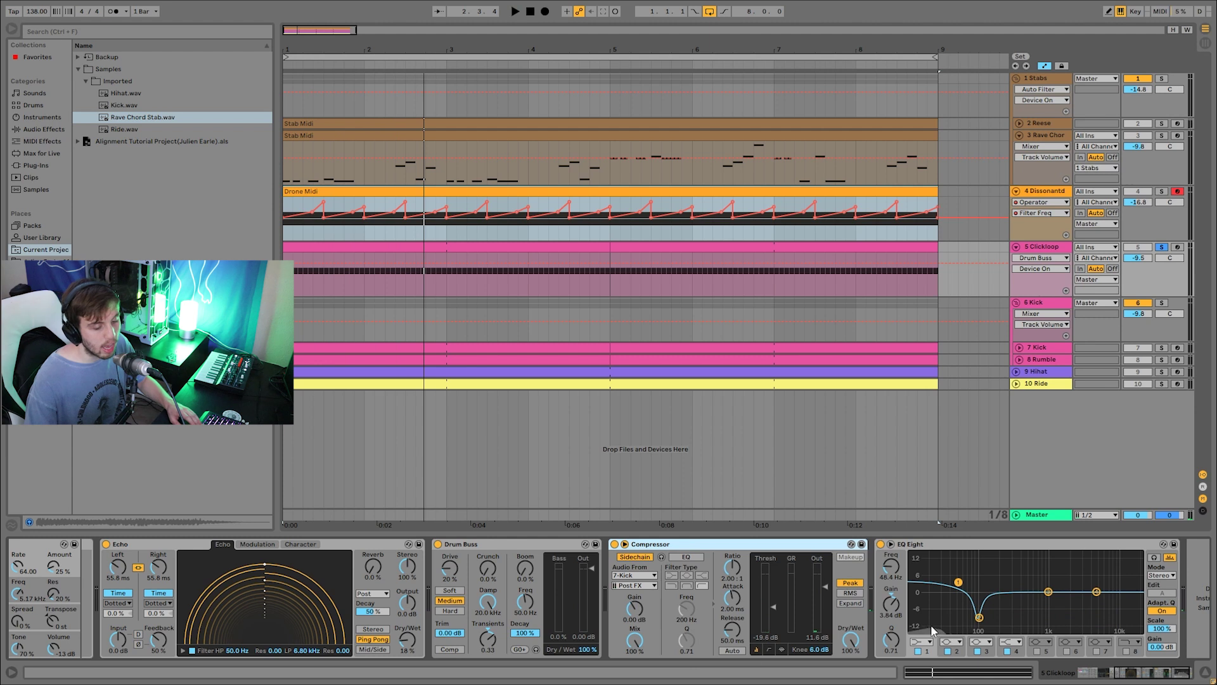
key(space)
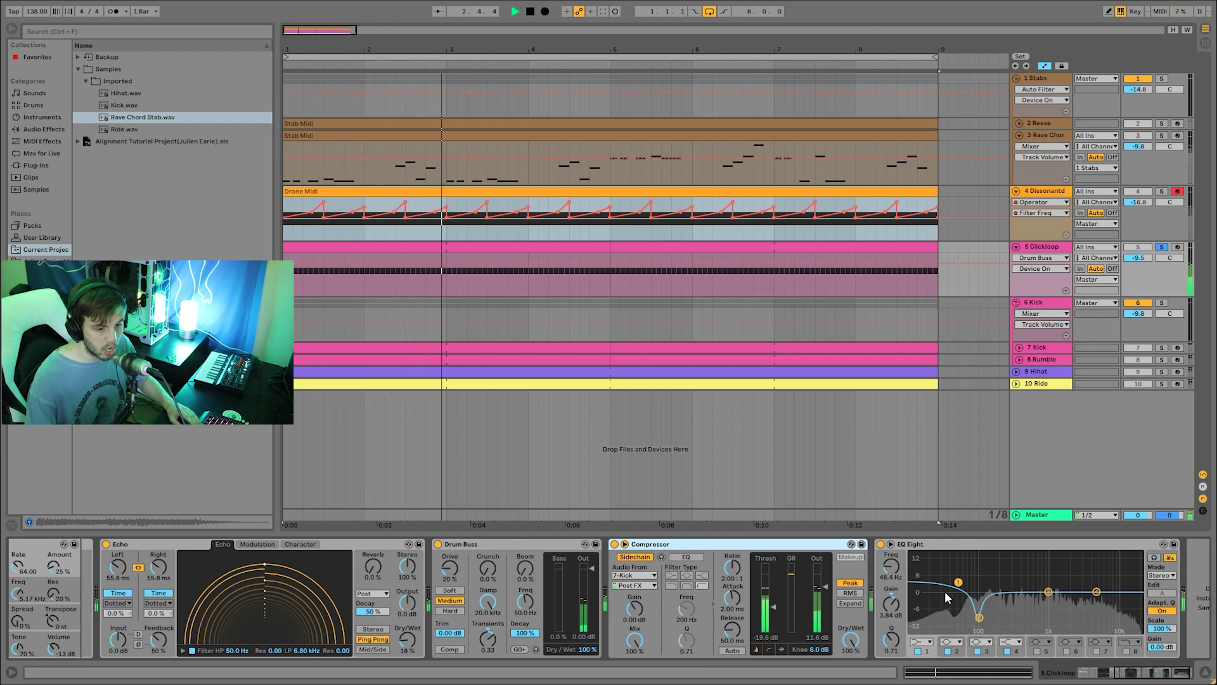
drag(958, 583, 961, 590)
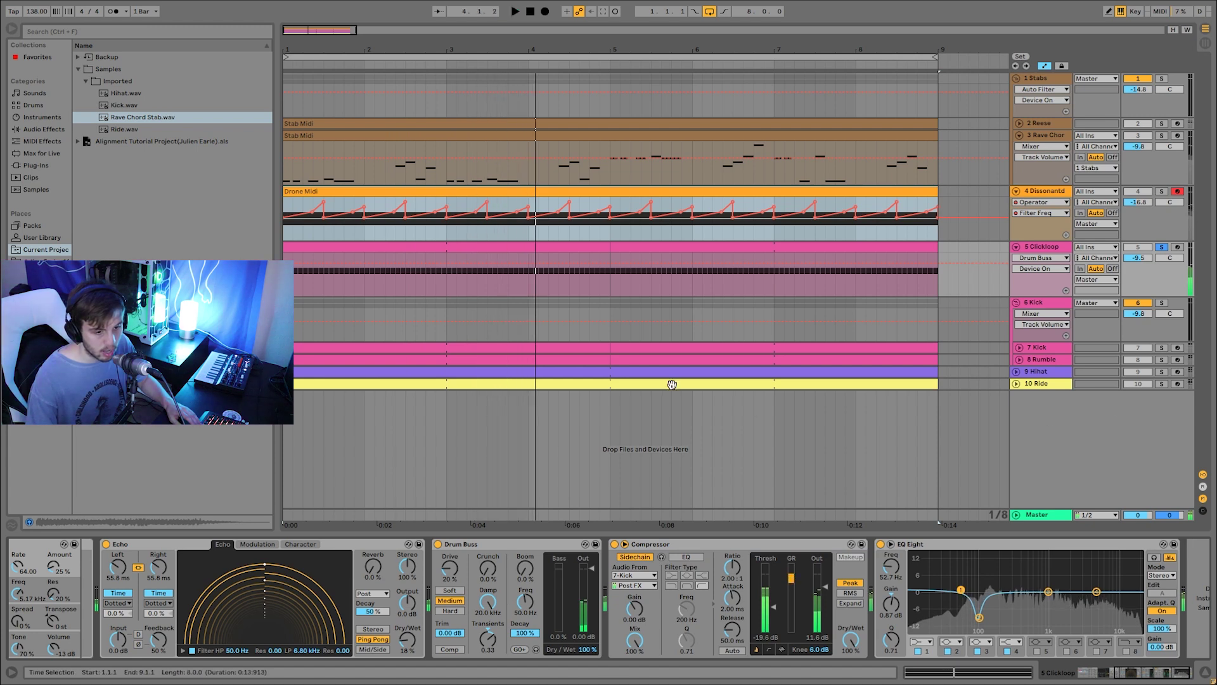
key(space)
Step: Solo the Kick group instead of Clickloop and play it with its Saturator shown
click(1162, 302)
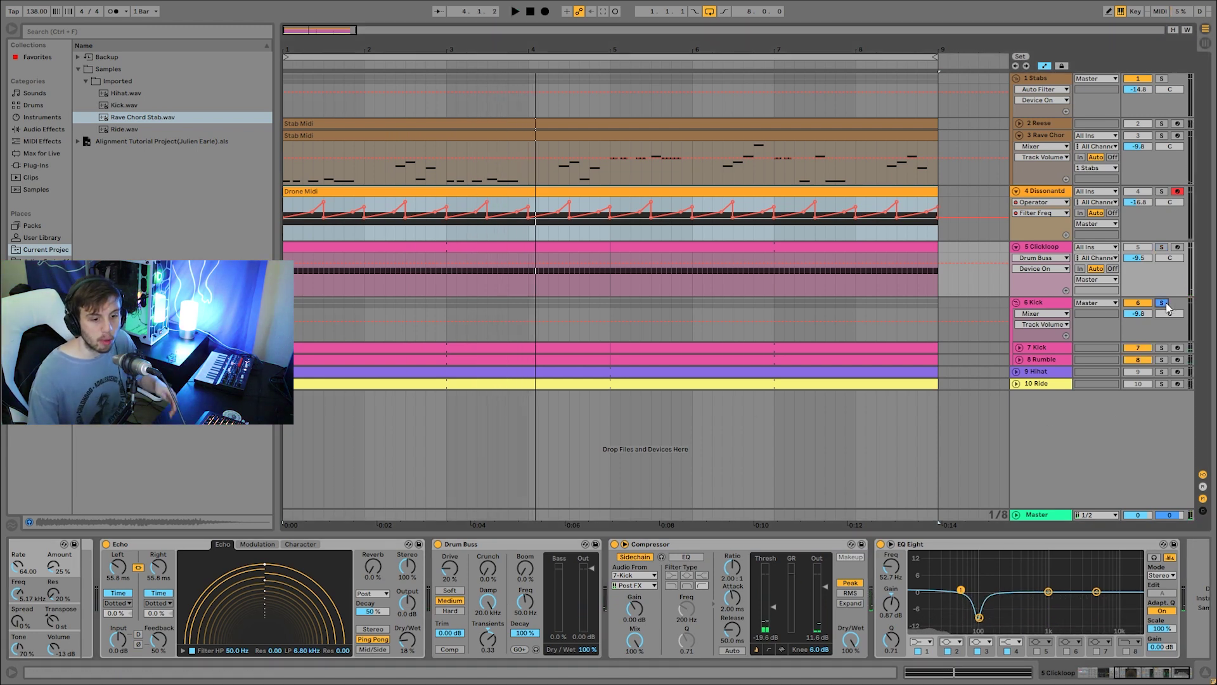
click(1051, 303)
key(space)
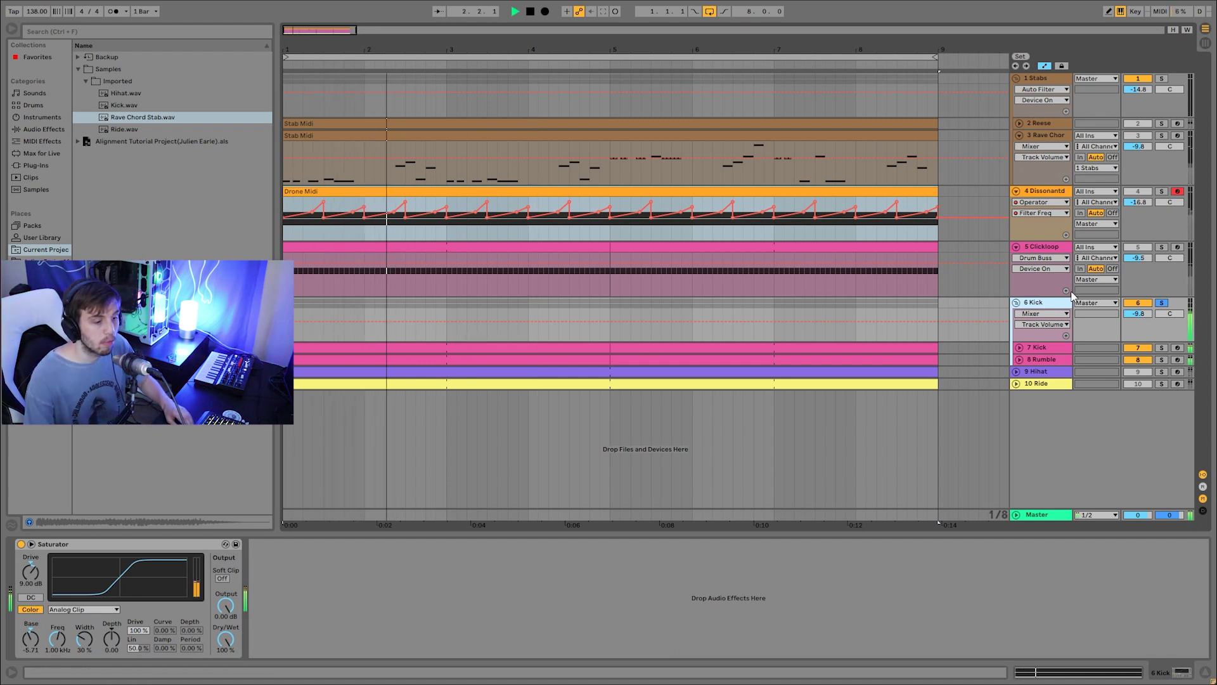
Step: Solo the 7 Kick track inside the Kick group and play the kick alone
click(1040, 348)
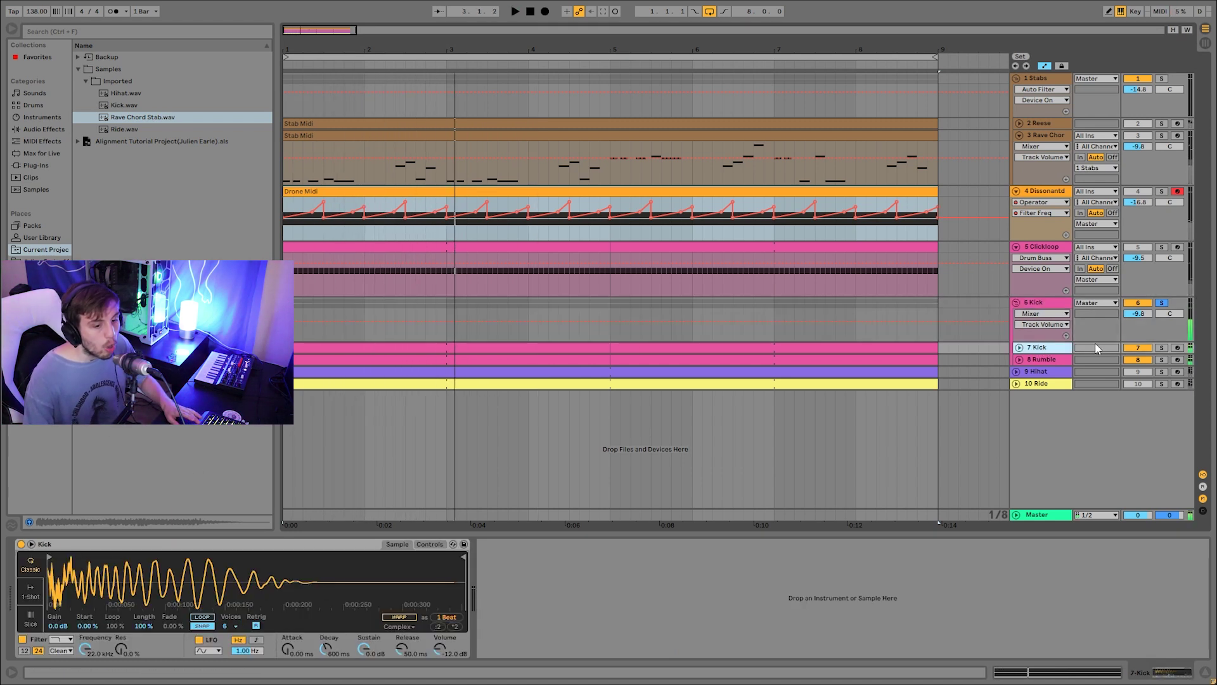
click(1162, 347)
key(space)
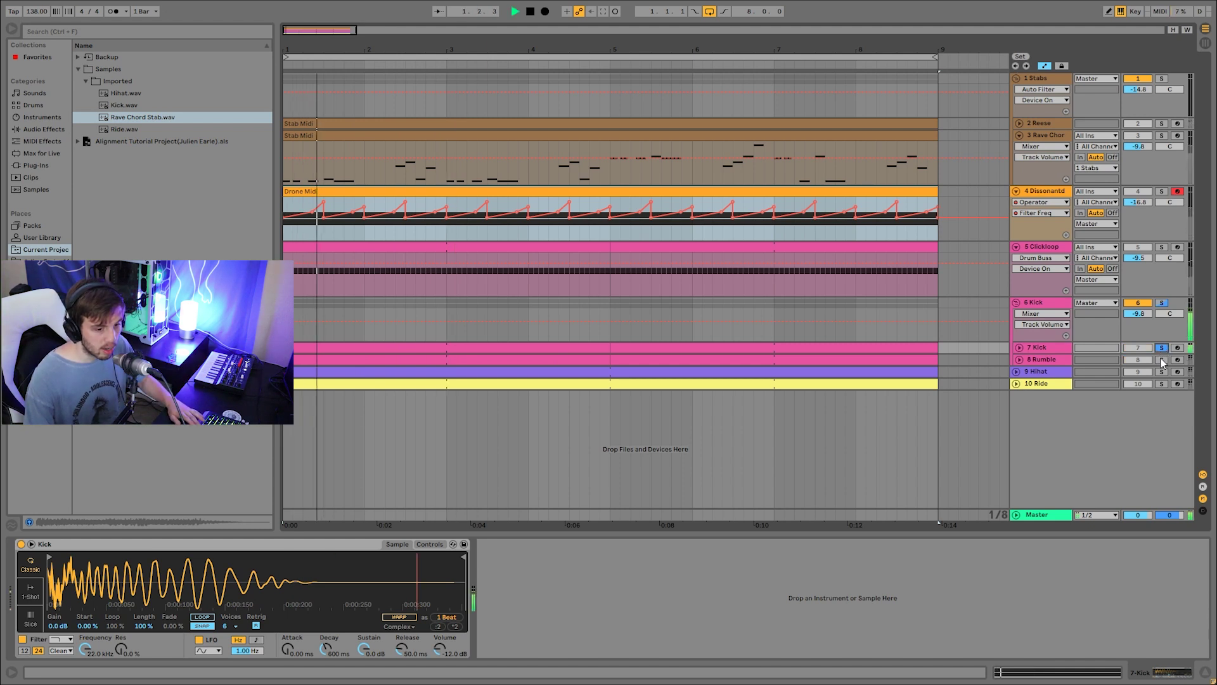
key(space)
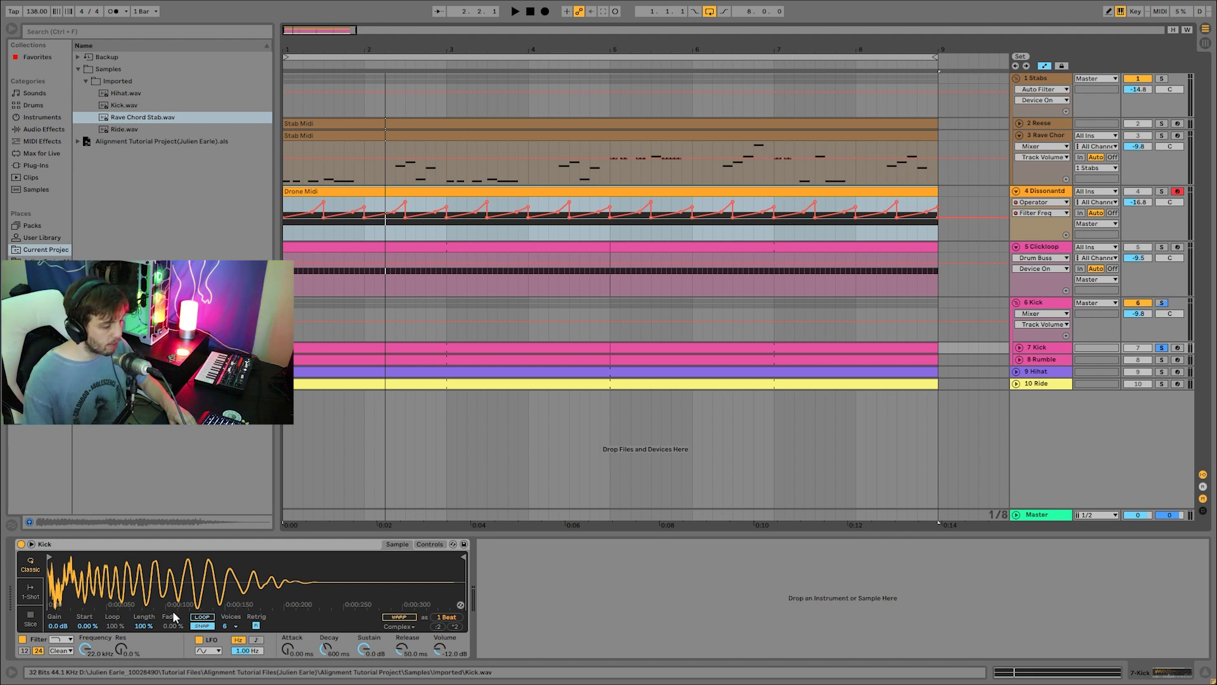
Step: Examine the start of the kick sample's waveform up close and play the whole kick again
scroll(177, 578, up, 6)
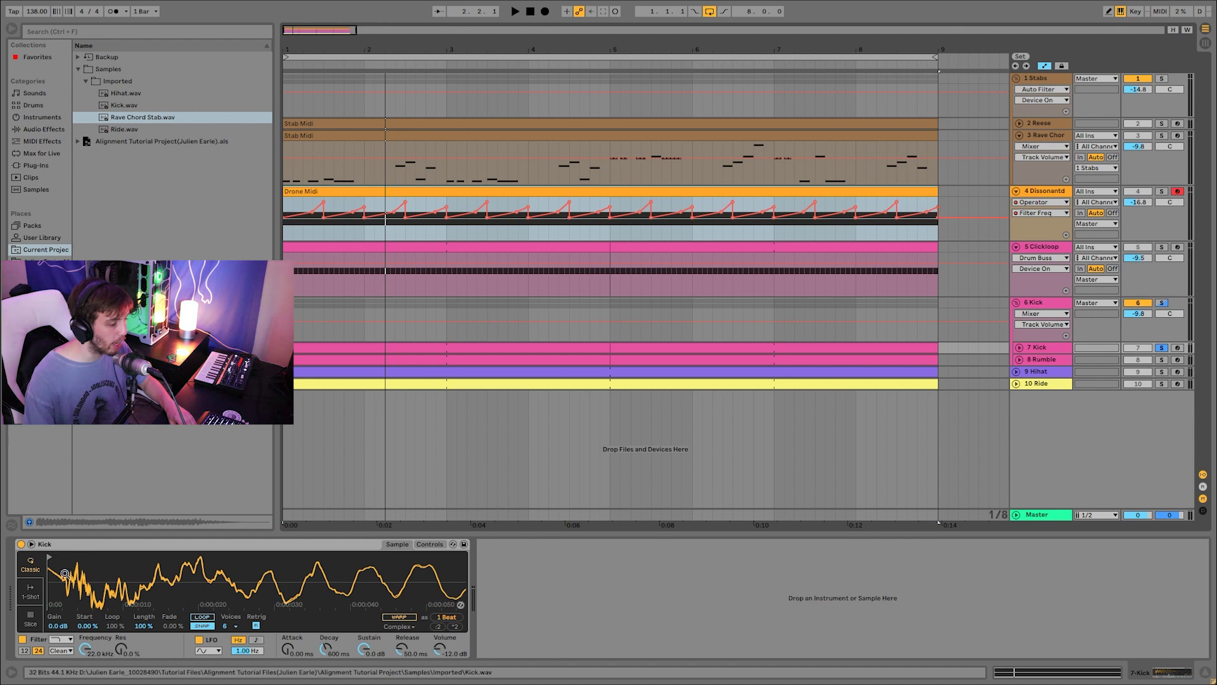
scroll(97, 598, down, 6)
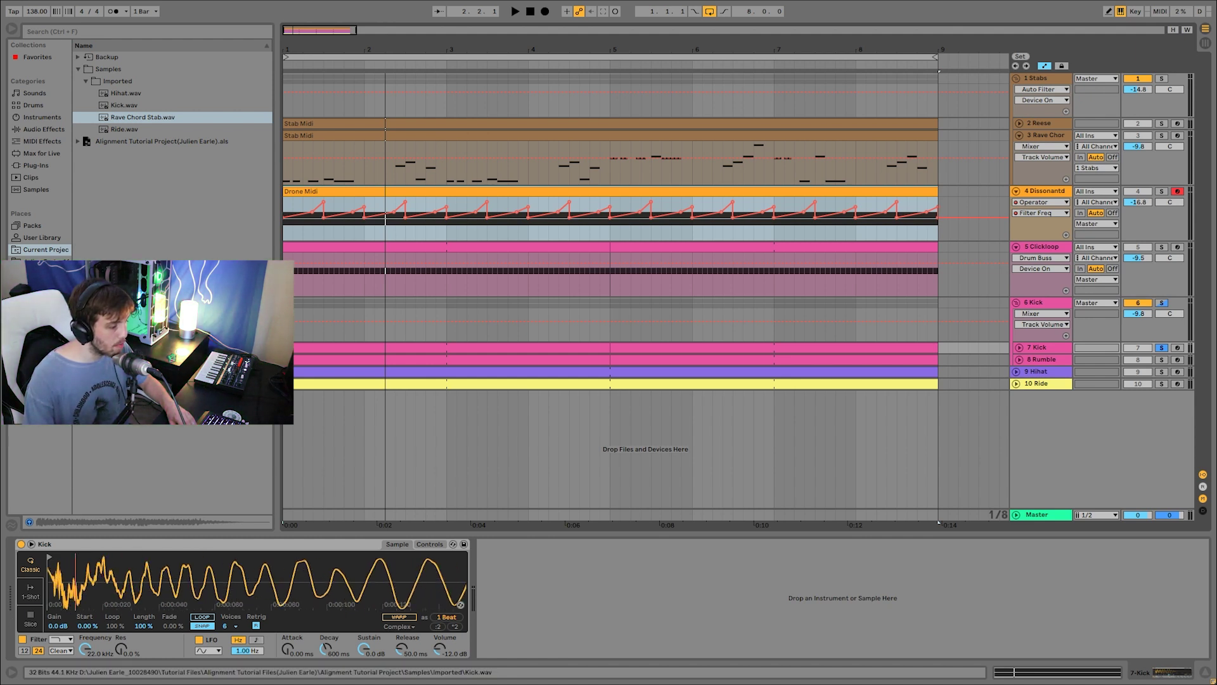
key(space)
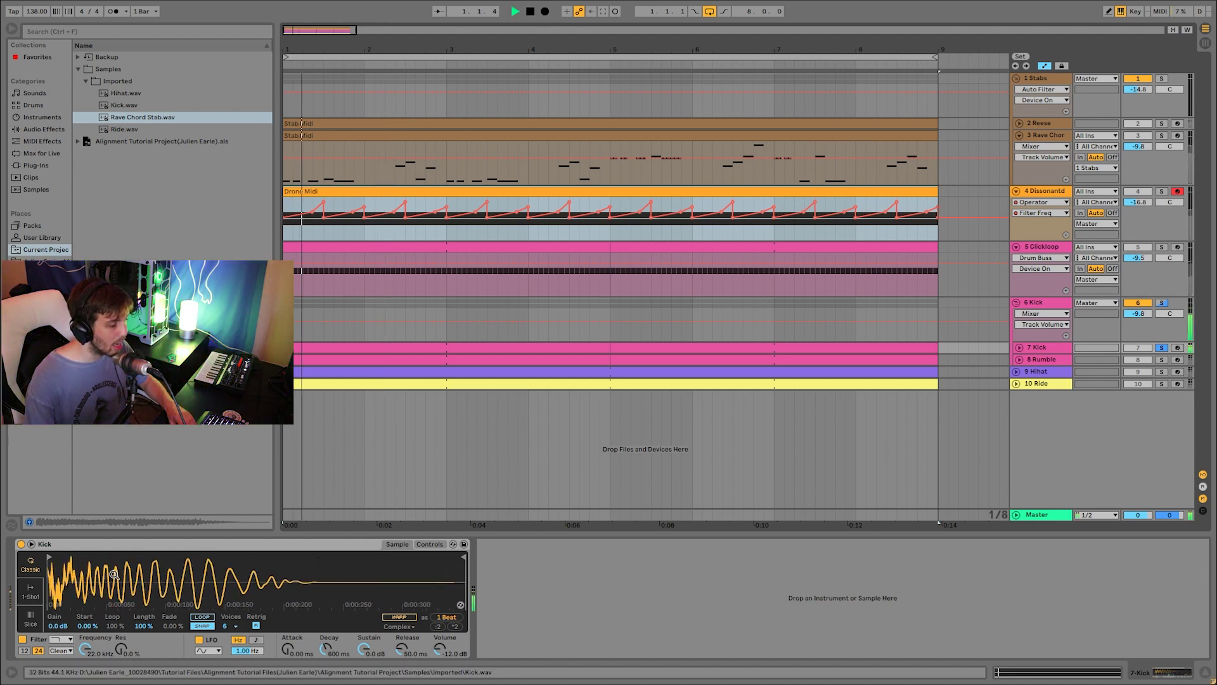
key(space)
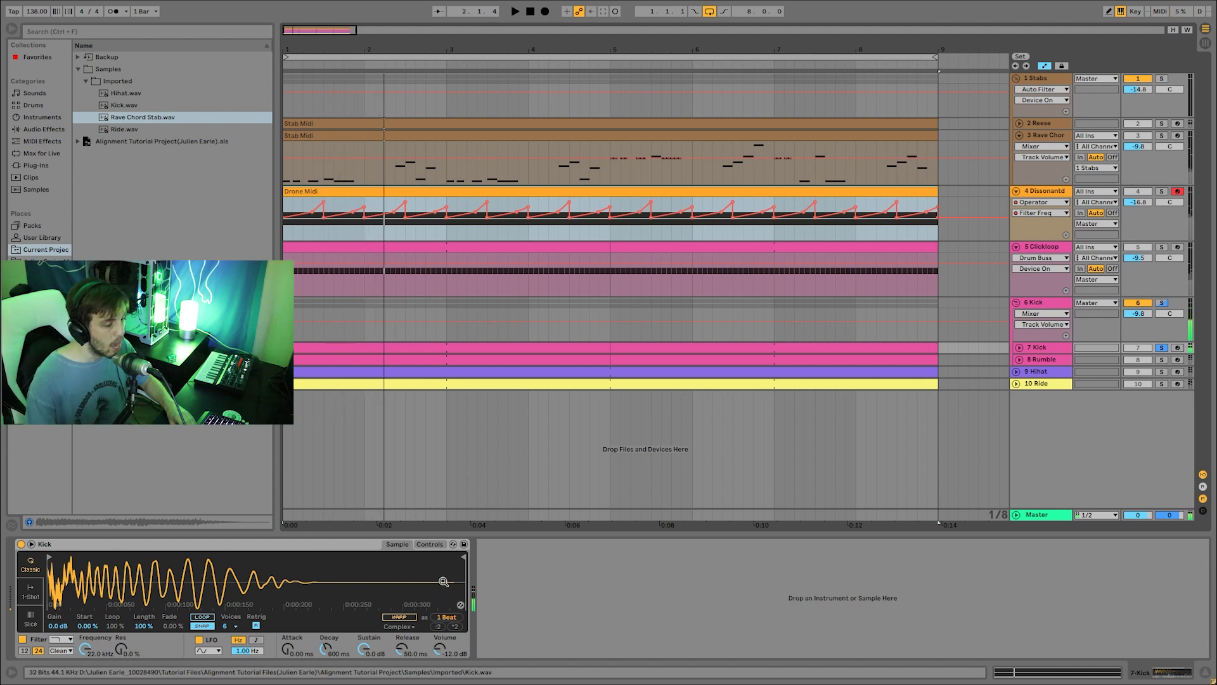
Step: Try shortening the kick sample in Simpler and changing its playback mode to 1-Shot, play it, and undo the changes
drag(460, 559, 161, 558)
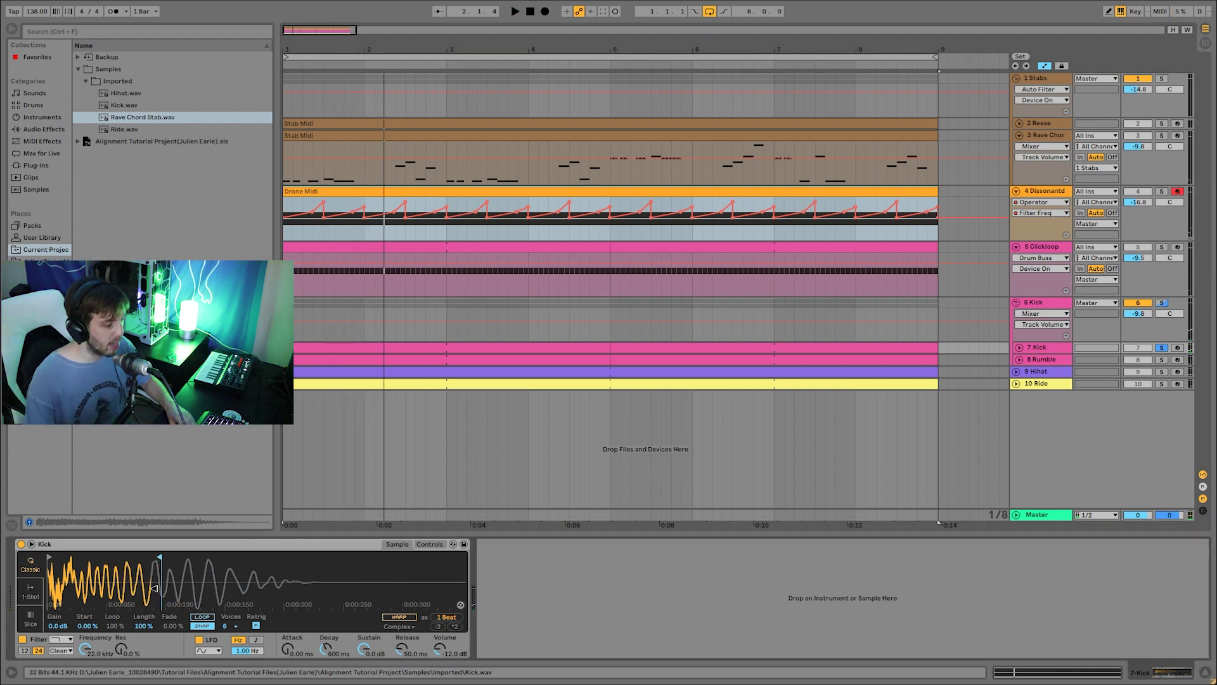
click(30, 591)
drag(322, 654, 295, 663)
key(space)
key(space)
key(ctrl+z)
key(ctrl+z)
key(ctrl+z)
key(ctrl+z)
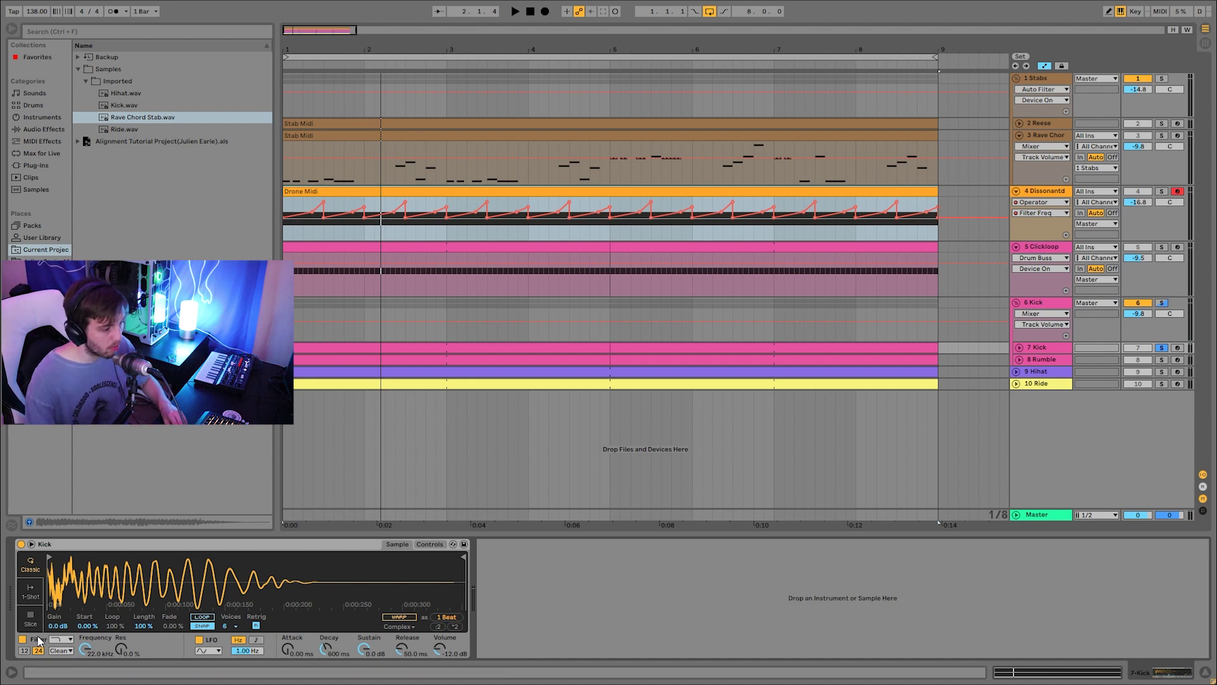
Step: Switch the solo from 7 Kick to the Rumble track, play it, and unfold the track with its devices shown
click(1162, 360)
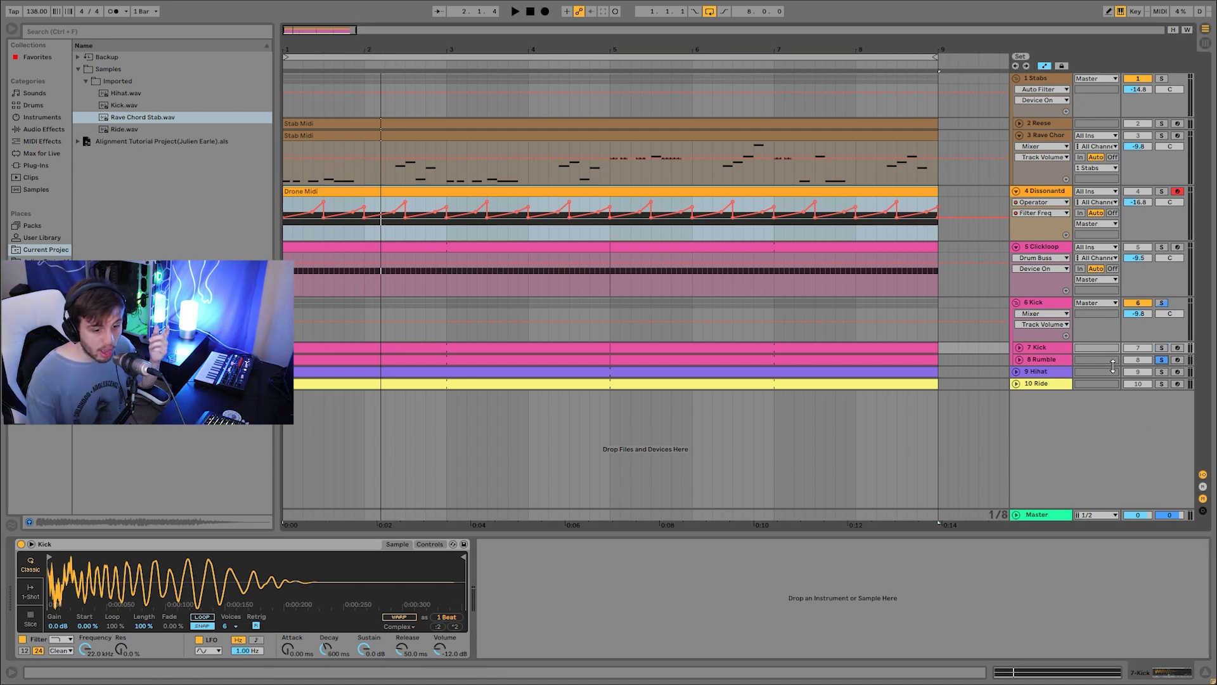
key(space)
click(1035, 357)
click(1019, 360)
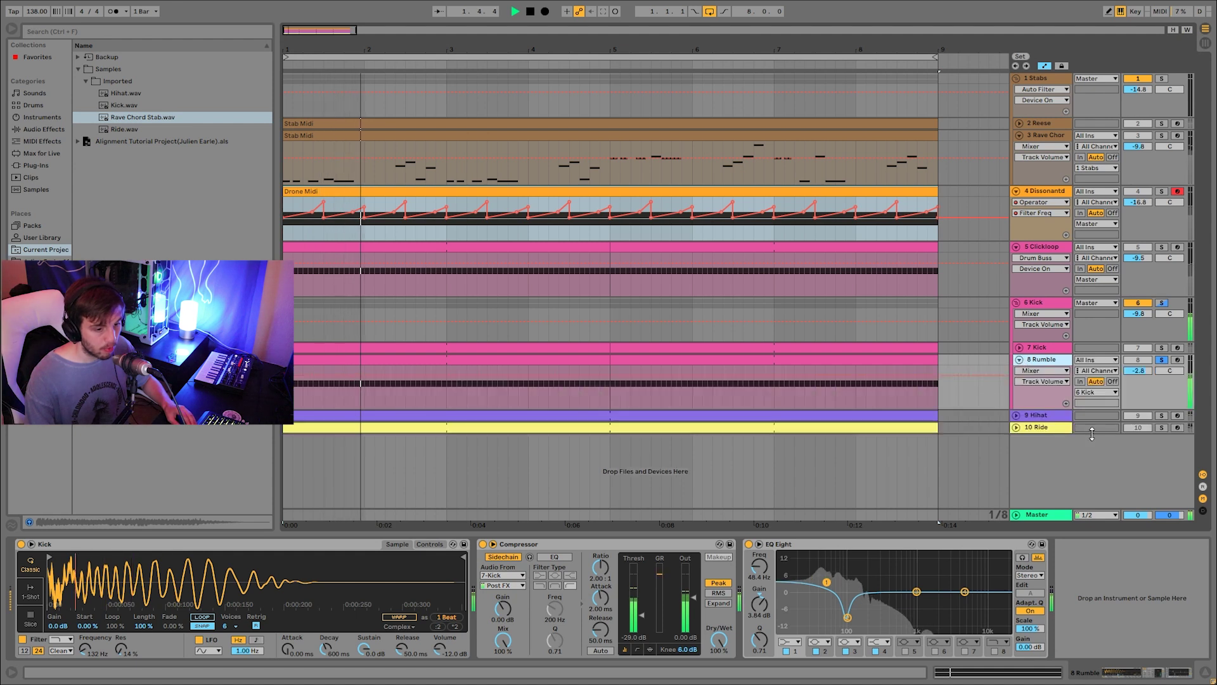
Step: Bypass Rumble's Compressor and EQ Eight and demonstrate the sound with the Kick Simpler's filter switched off
click(484, 544)
click(750, 544)
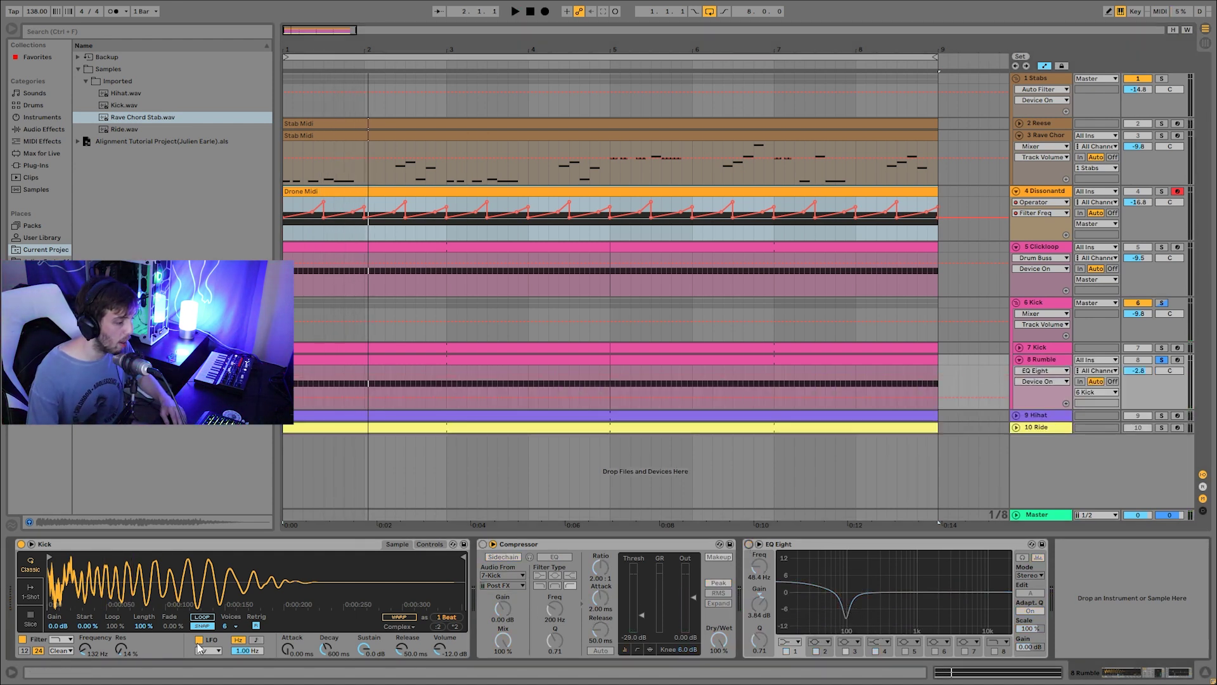
click(22, 639)
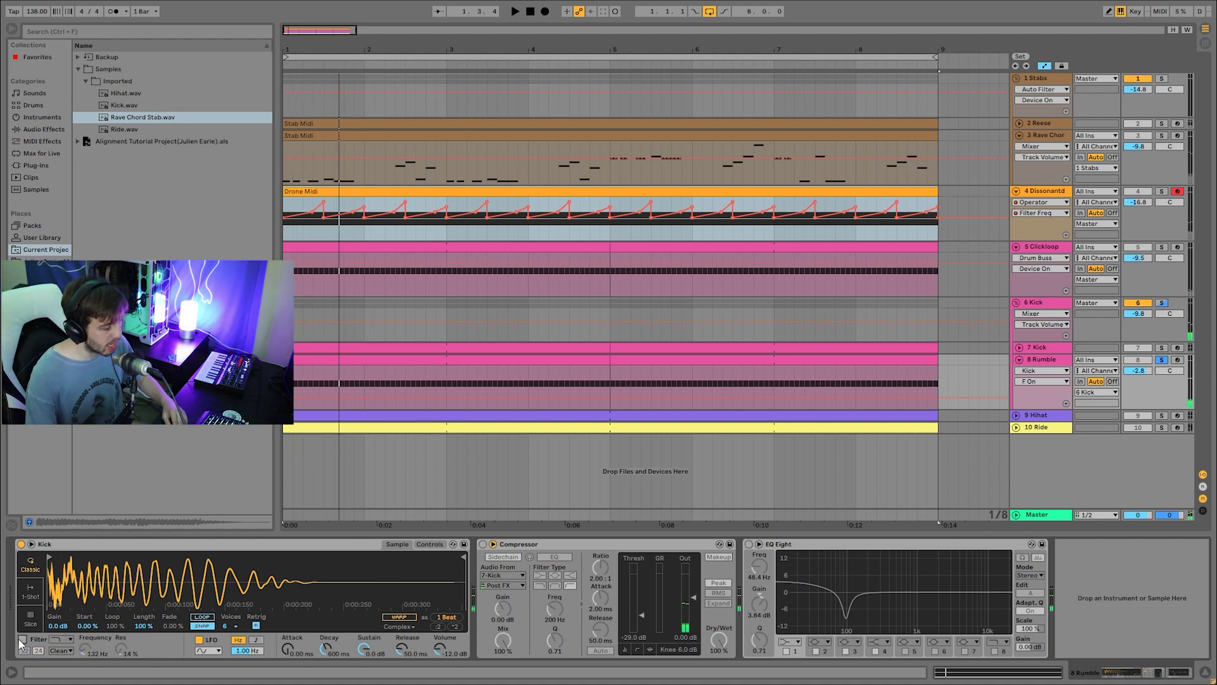
Step: Show the filter, LFO and envelope controls of Rumble's Kick Simpler and play the sound
click(436, 546)
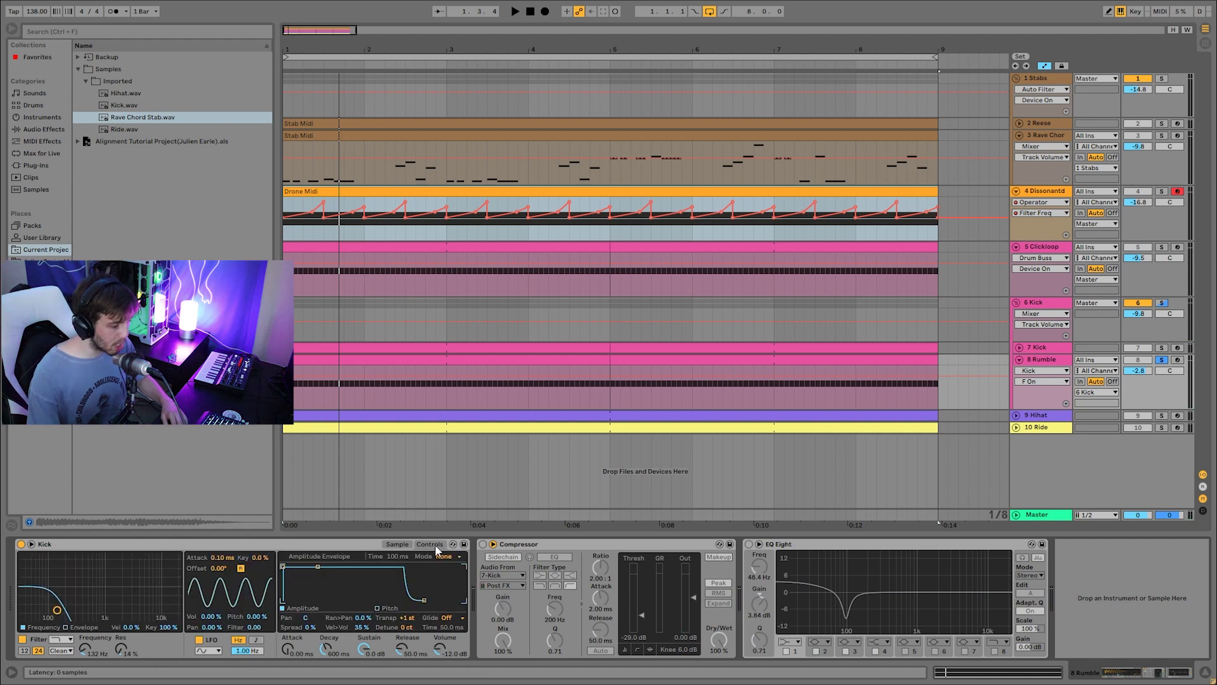
key(space)
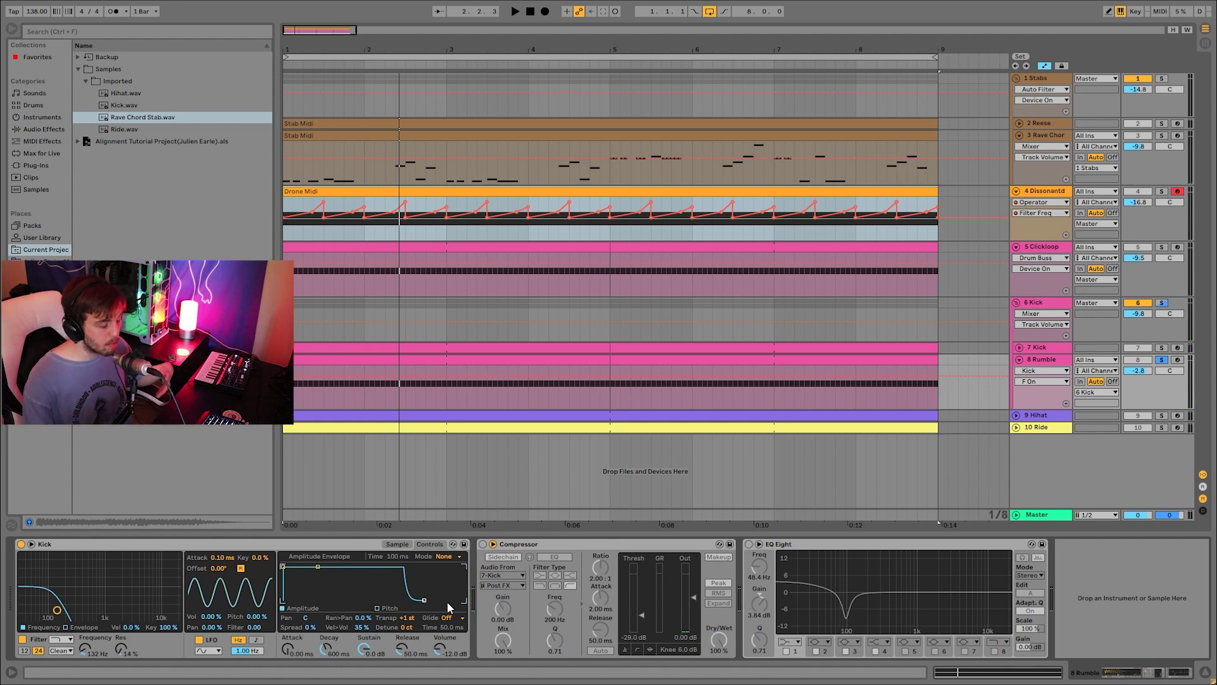
Step: Switch Rumble's Compressor and EQ Eight back on, then play the soloed 6 Kick group and the Rumble track on its own
key(space)
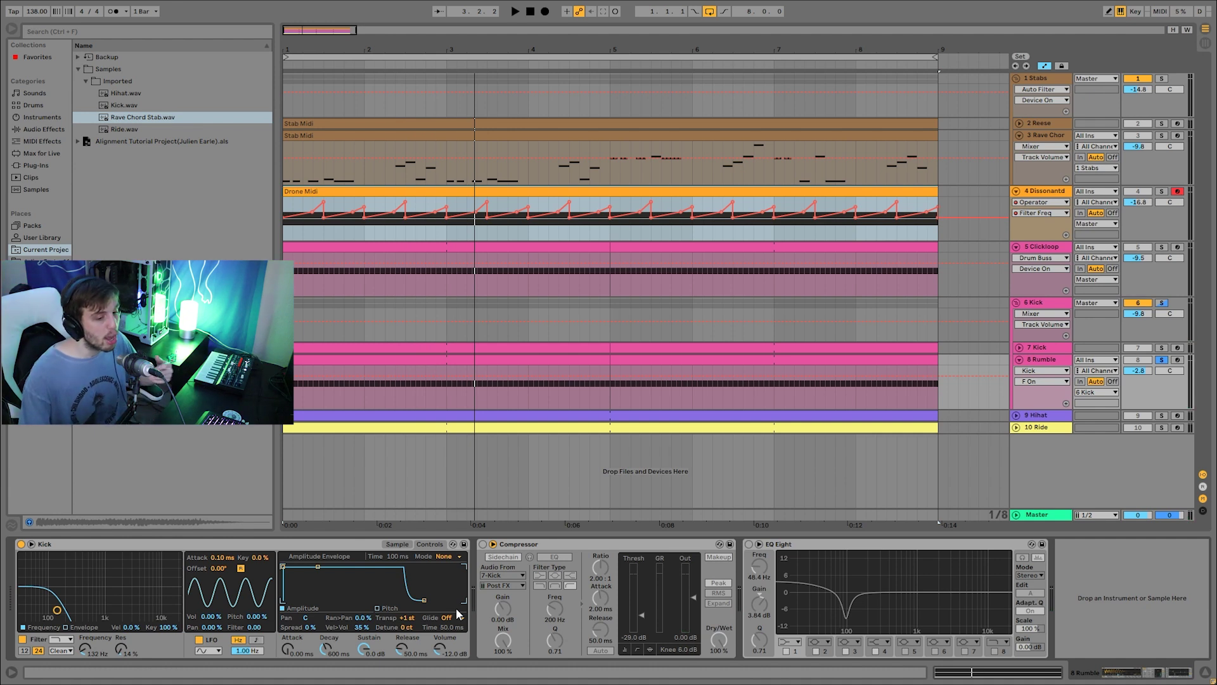
click(483, 544)
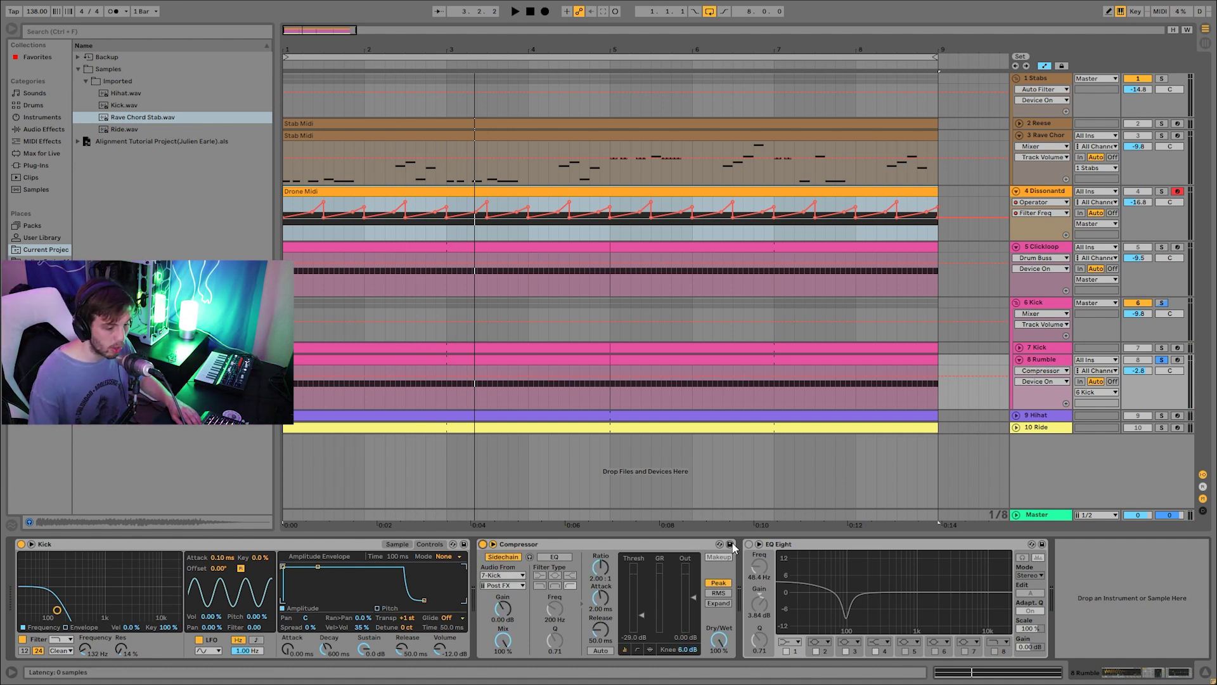
click(749, 544)
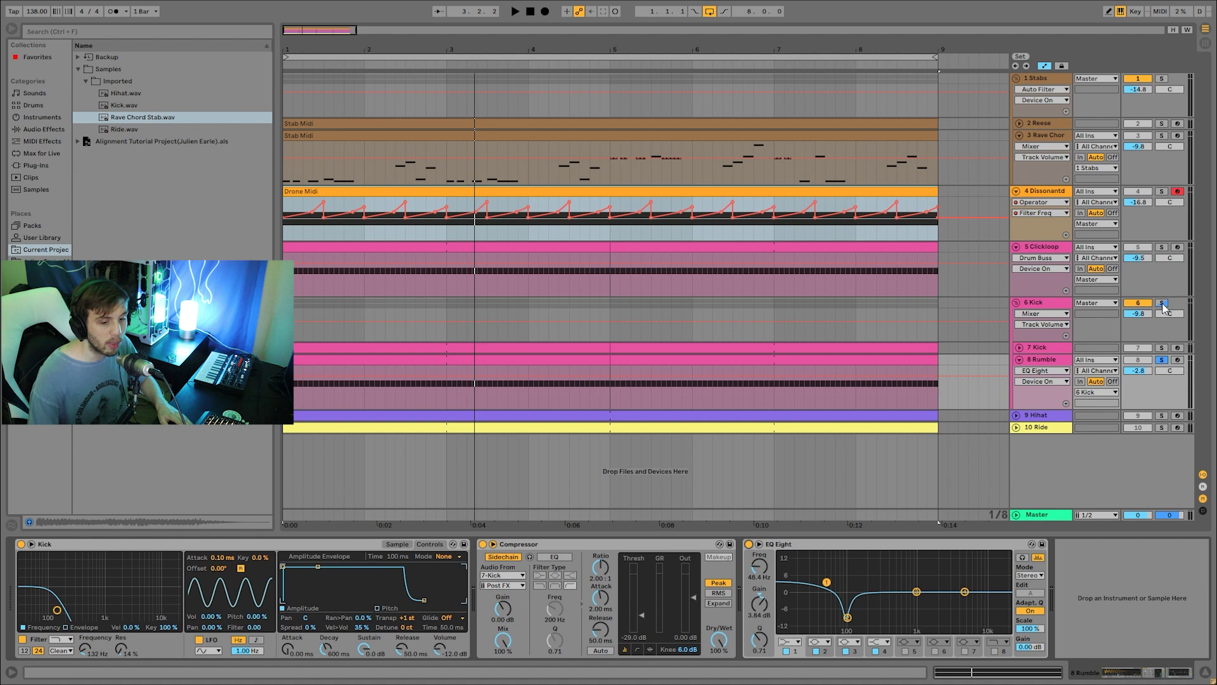
key(space)
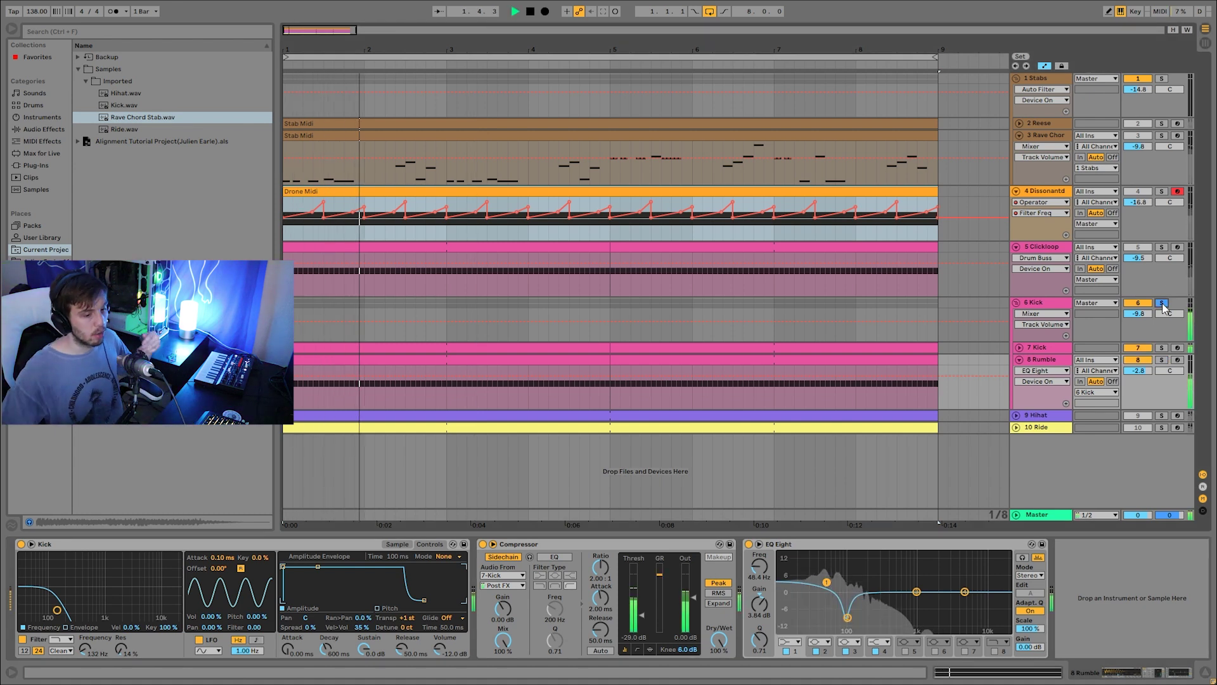
key(space)
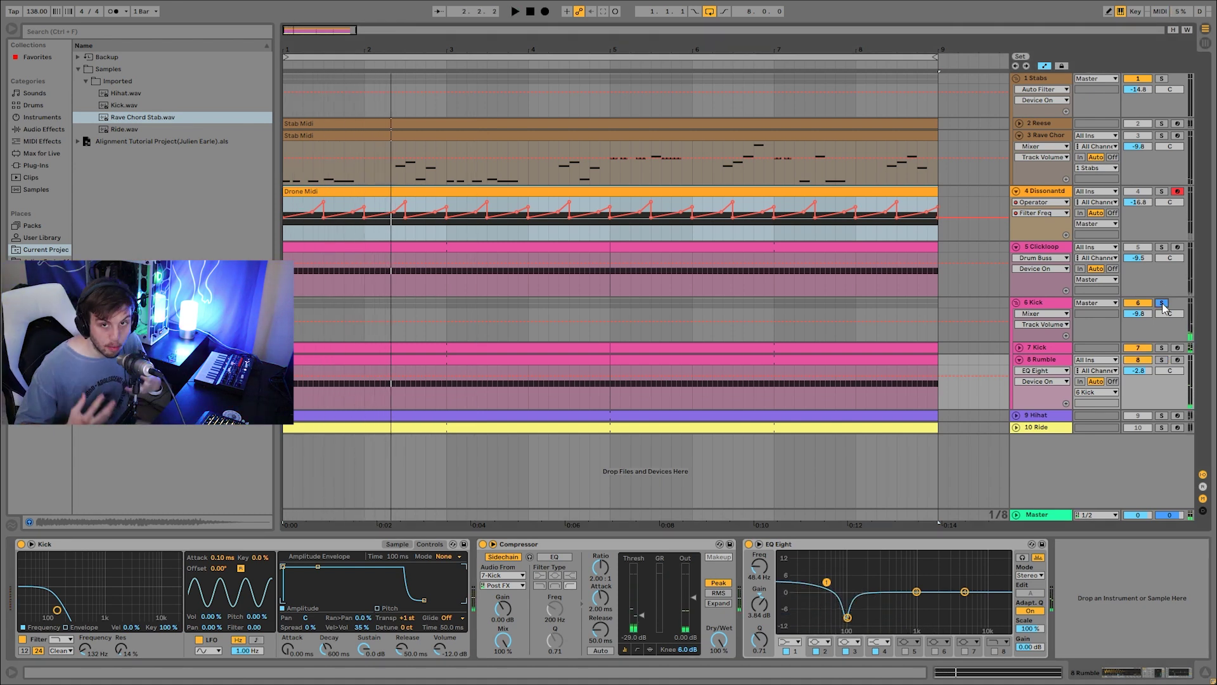
key(space)
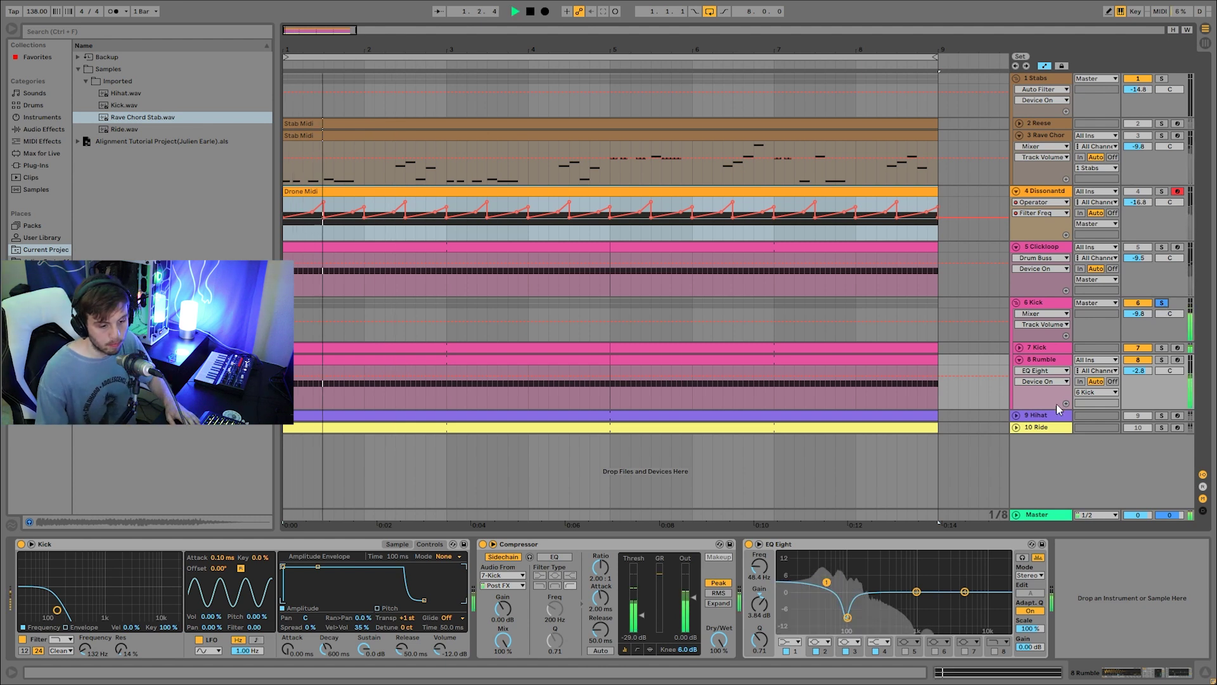
click(1160, 360)
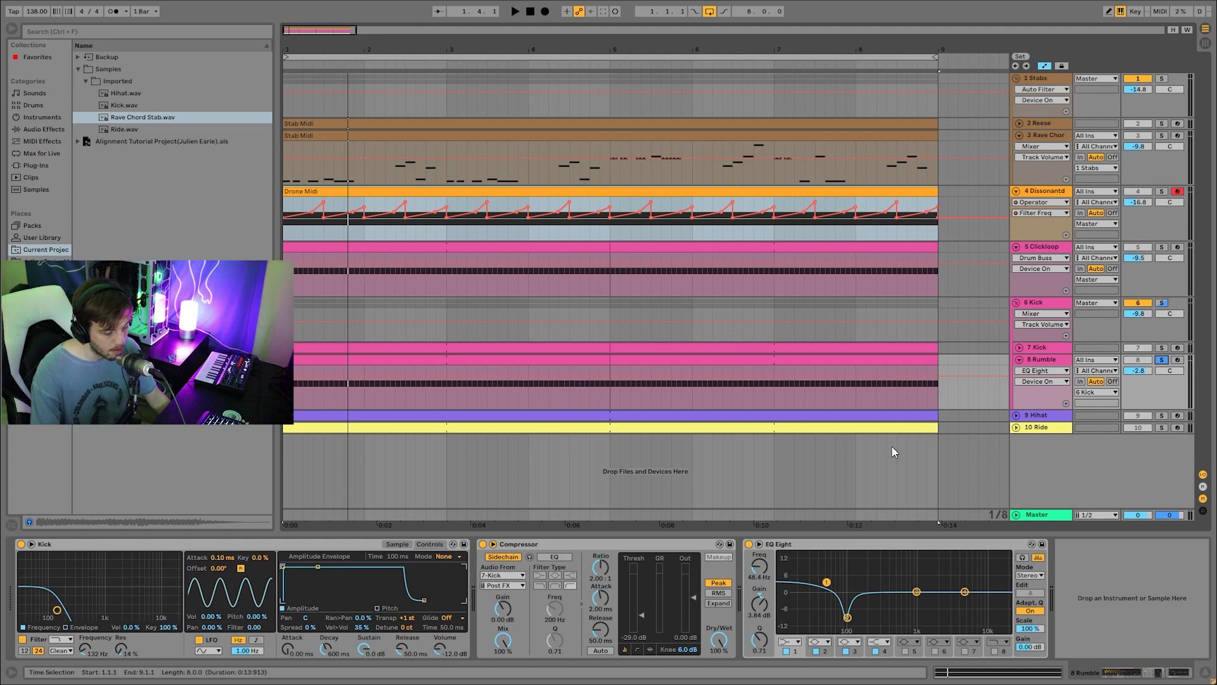
Step: Solo the 6 Kick group and compare its sound with the Saturator bypassed and switched back on
click(1162, 304)
click(1057, 309)
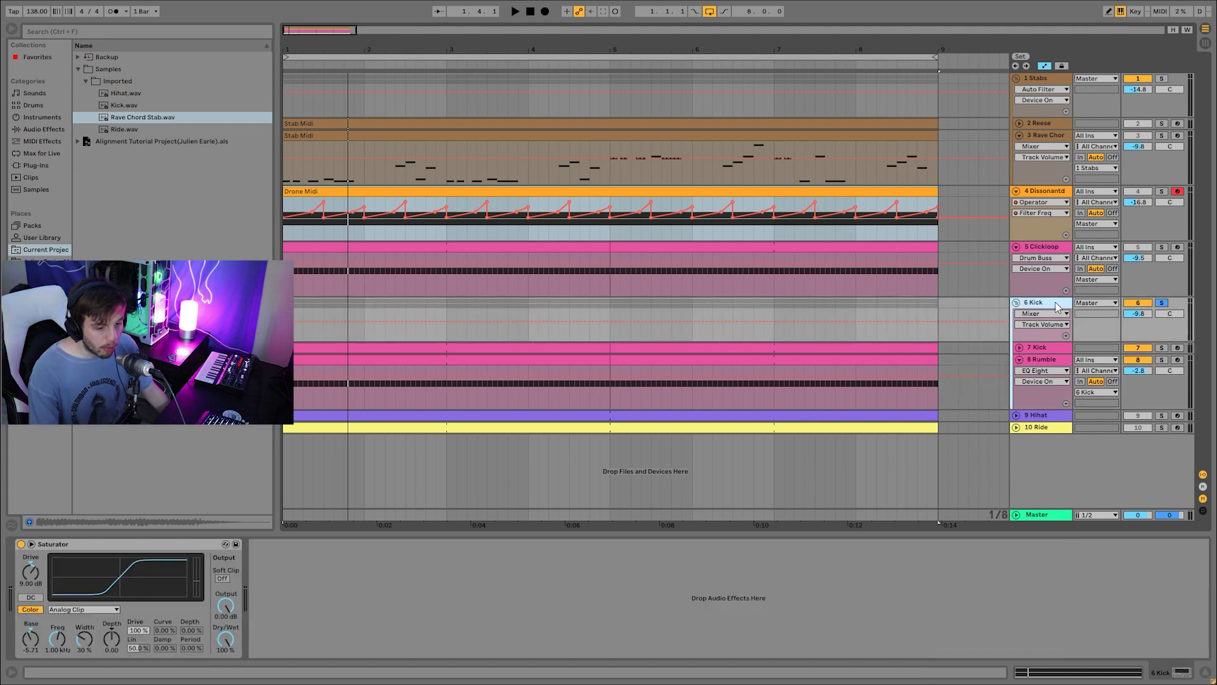
click(20, 544)
key(space)
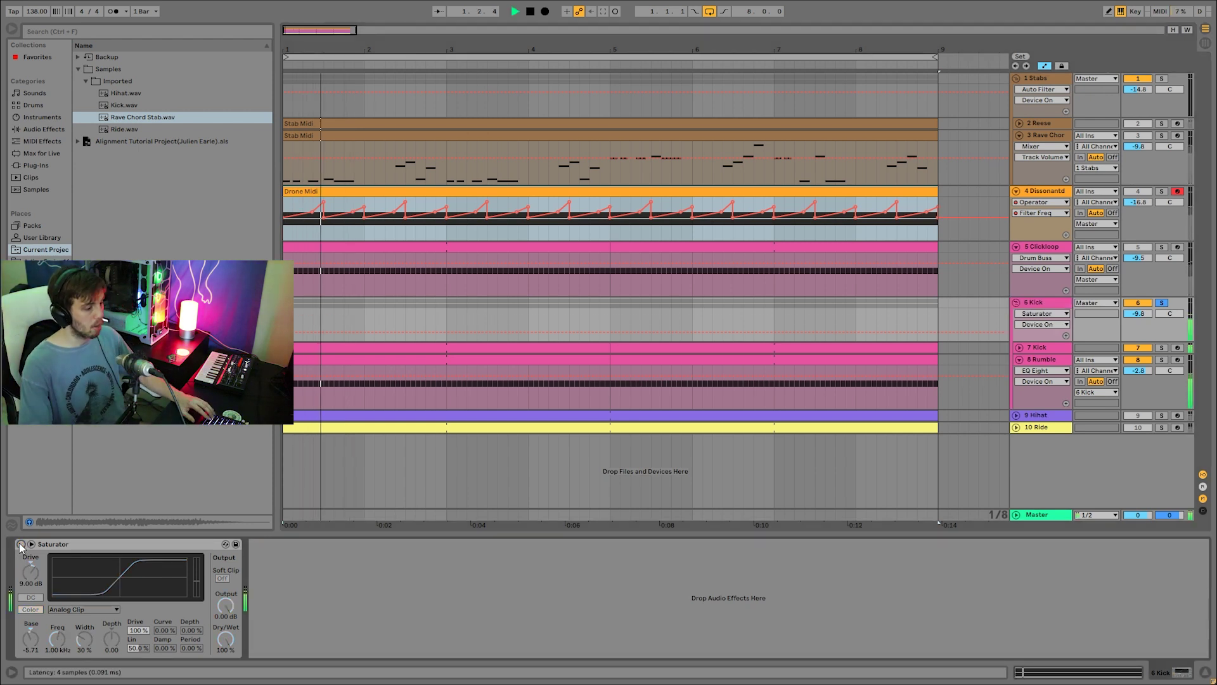
click(21, 544)
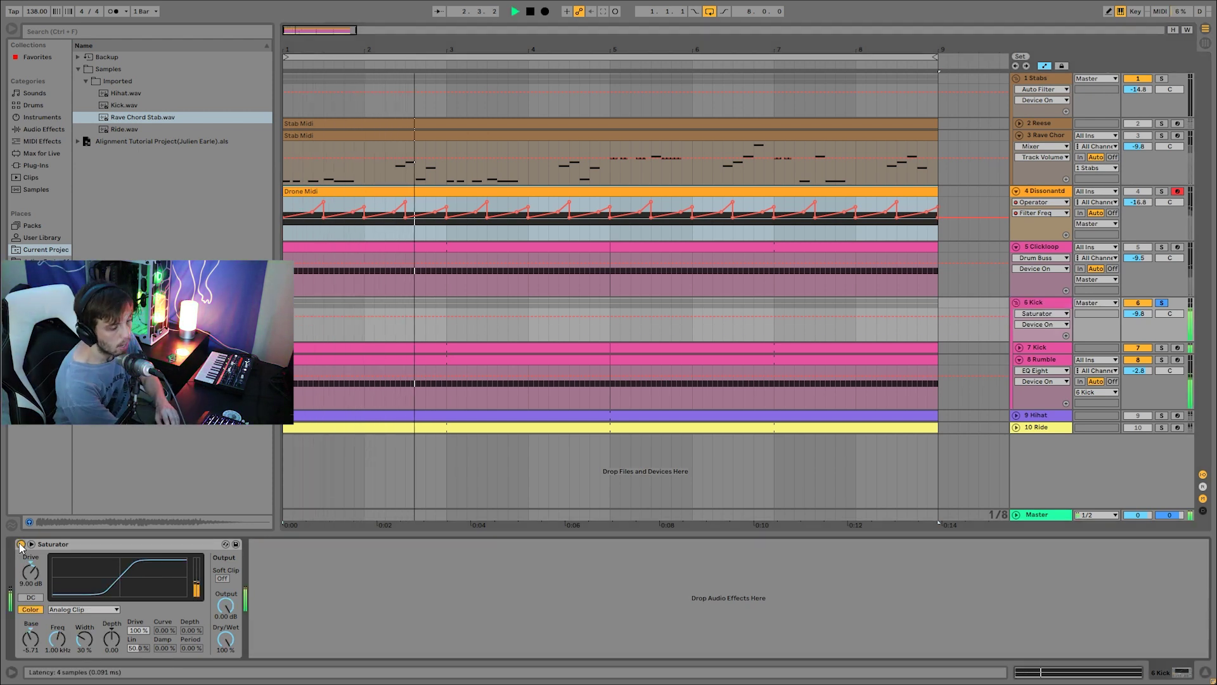
key(space)
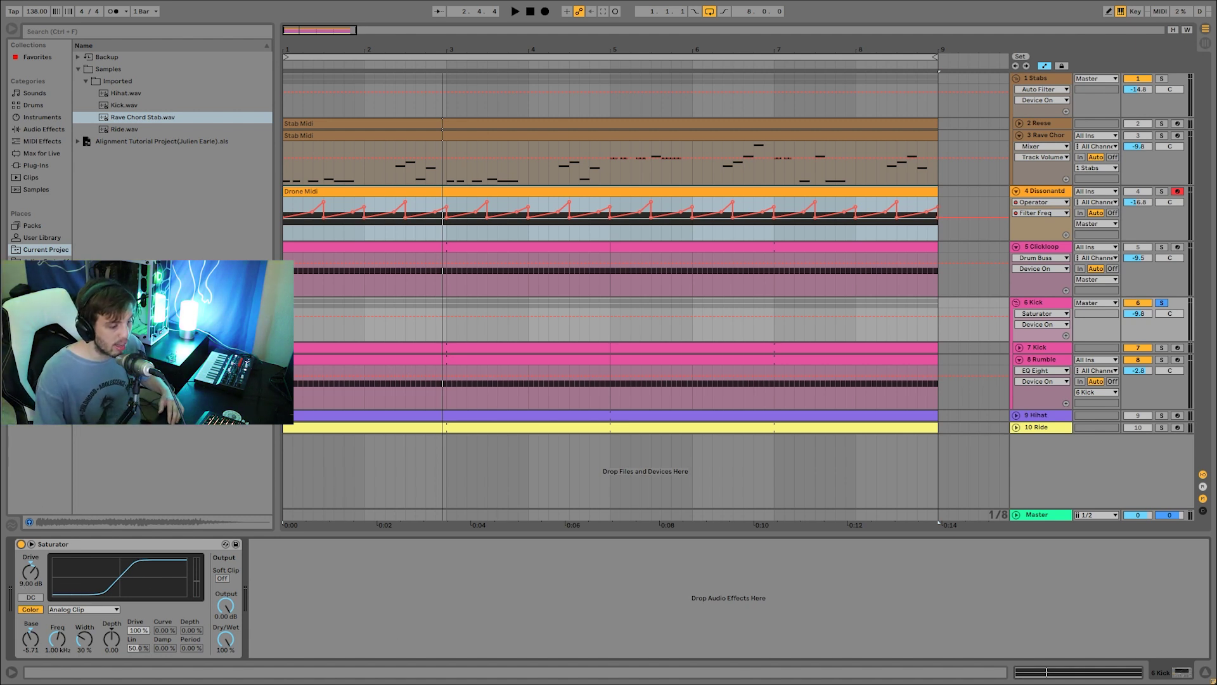
Step: Play the 6 Kick group with its Saturator on, then remove the solo to hear it in the full mix
click(50, 553)
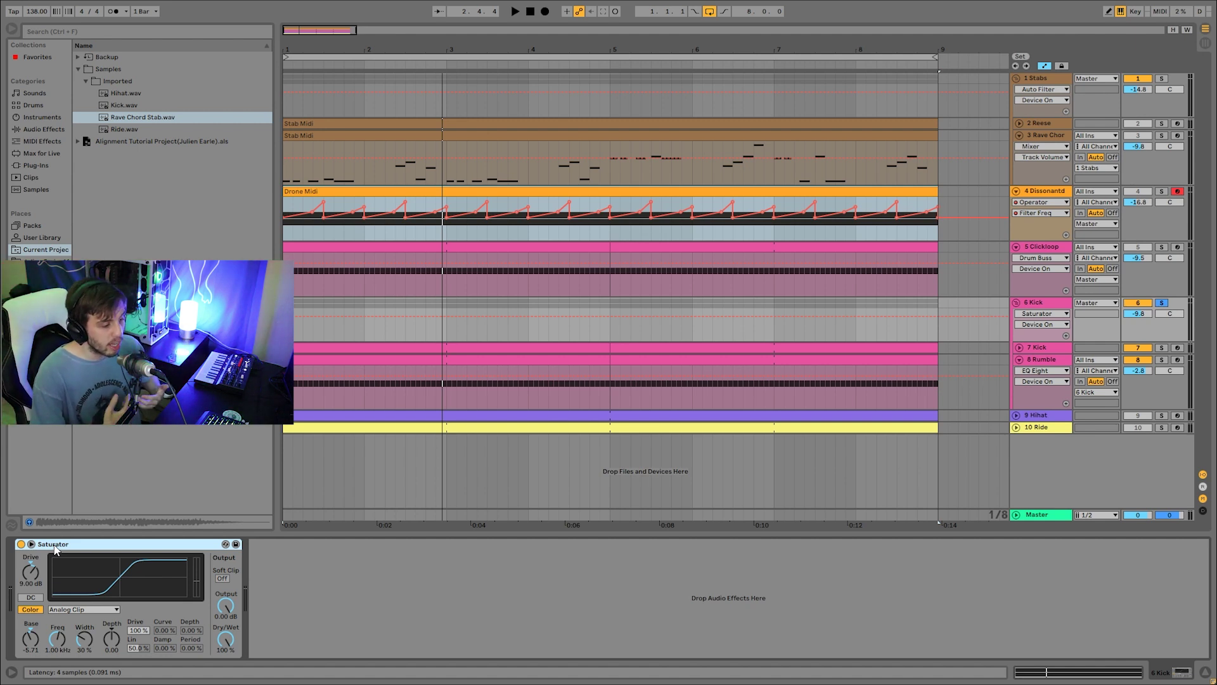
key(space)
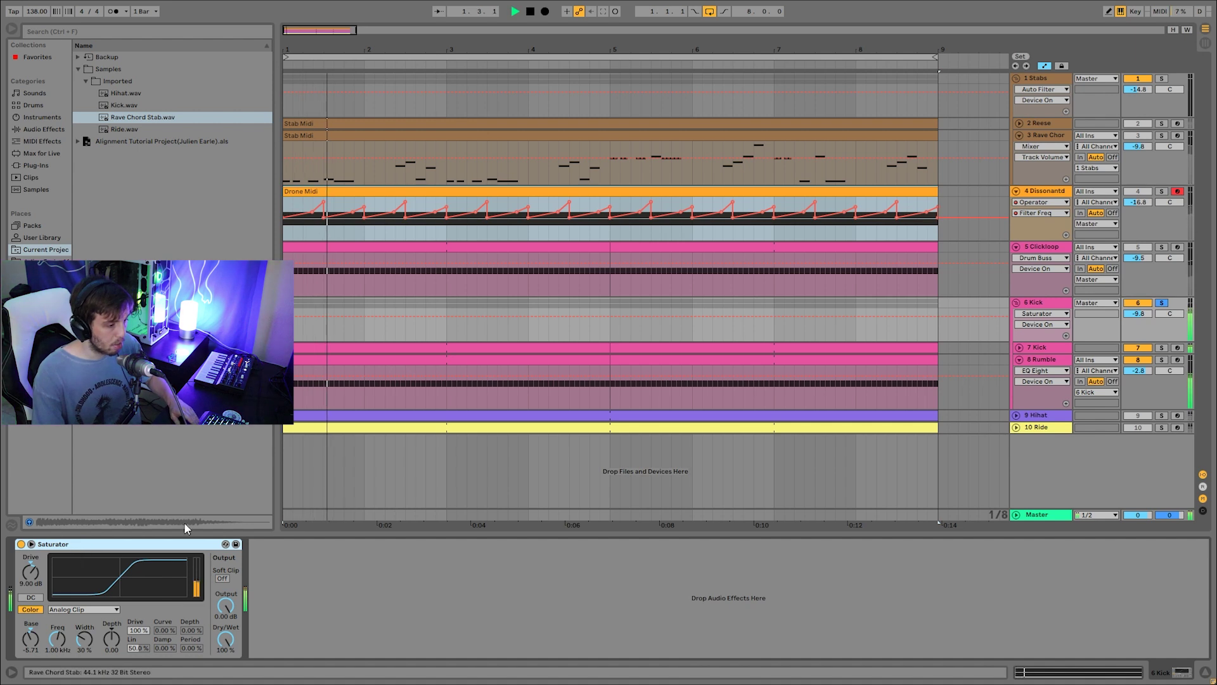
click(1162, 303)
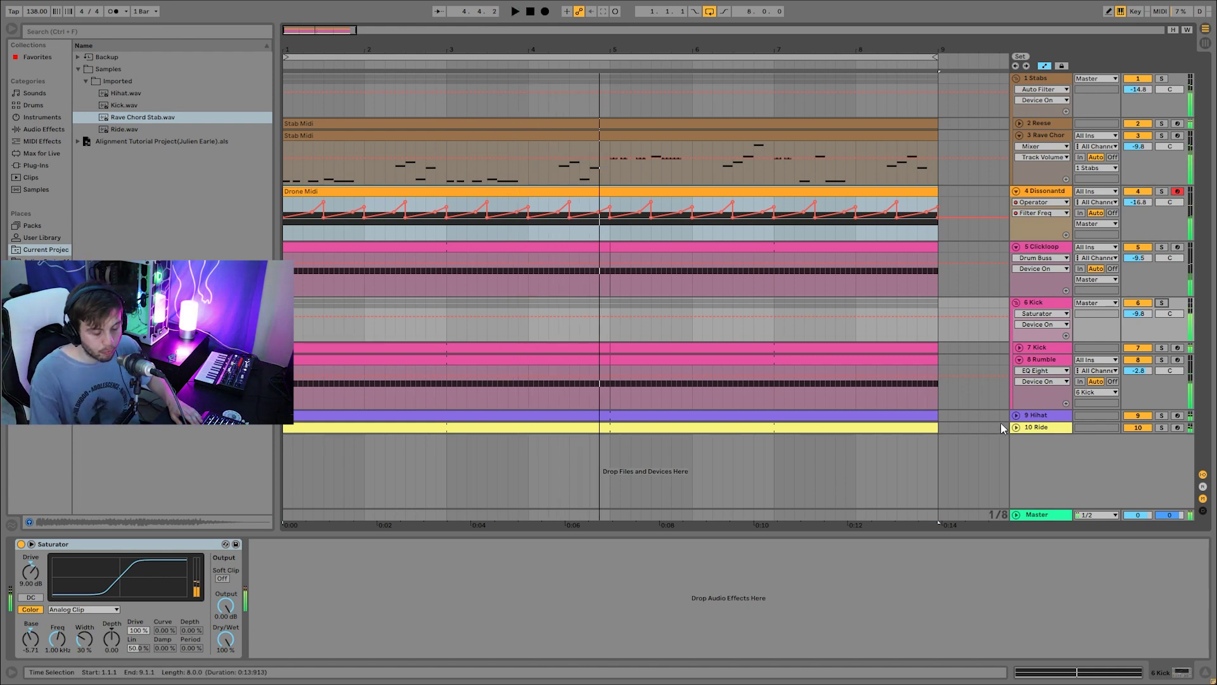
Step: Show the devices of the 7 Kick track, the Rumble track and the 6 Kick group one after another
click(1036, 350)
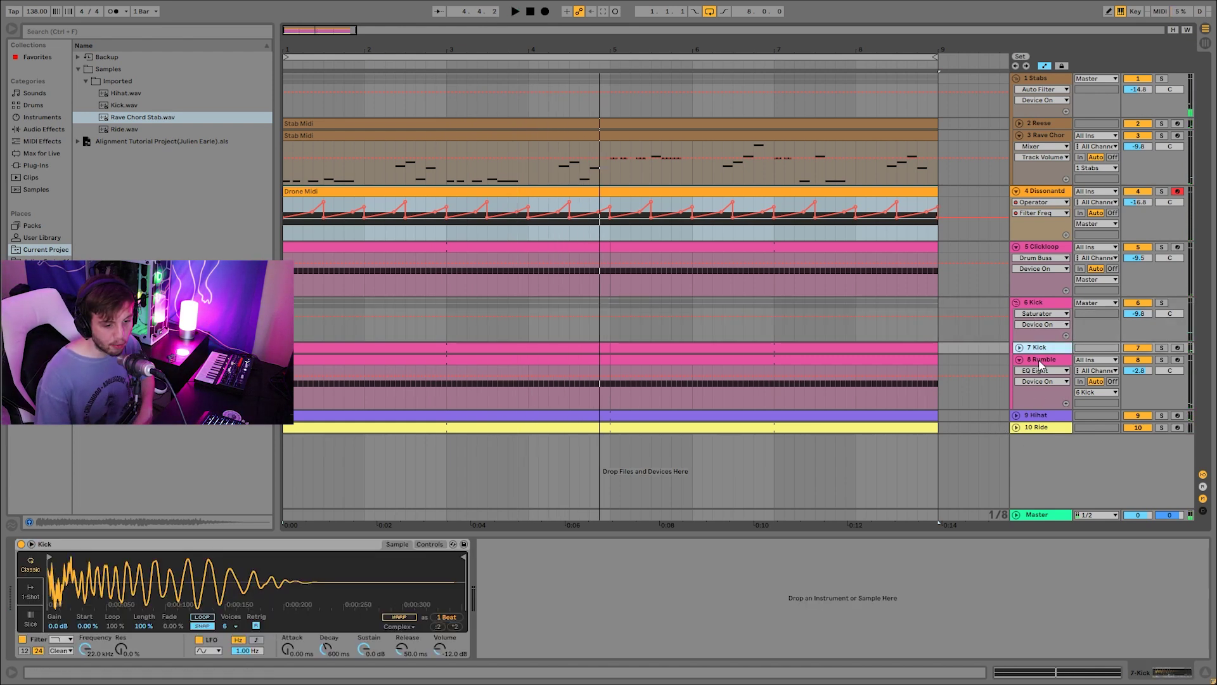
click(1032, 362)
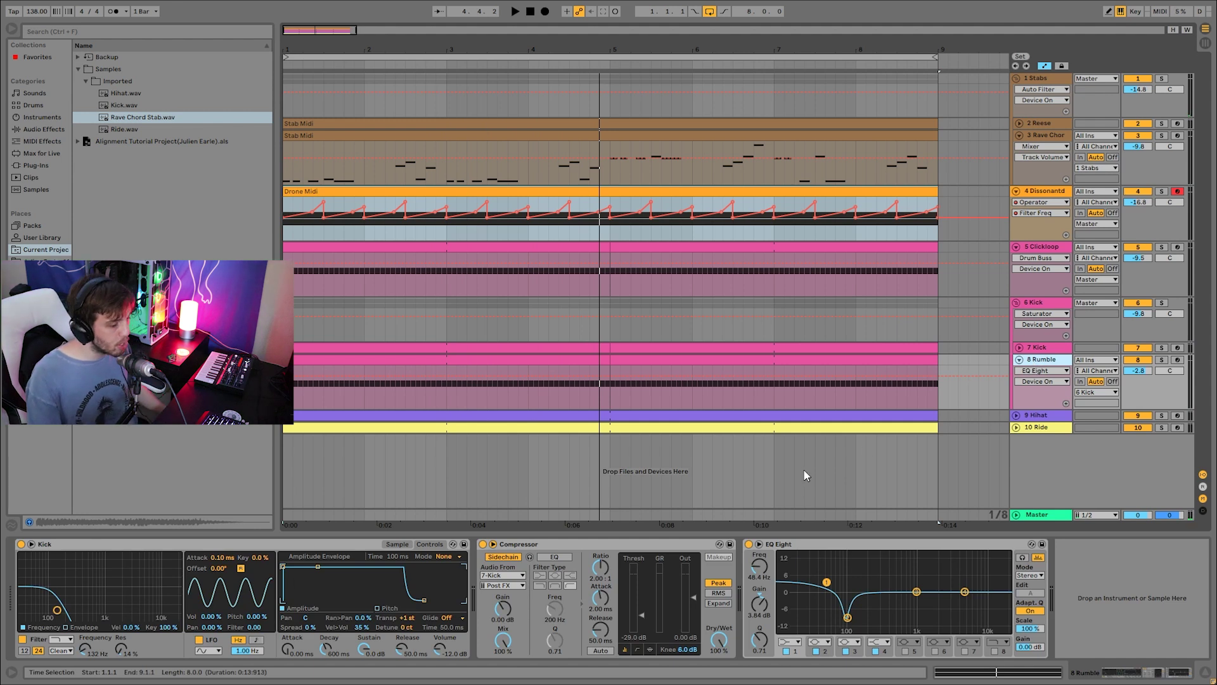
click(1050, 303)
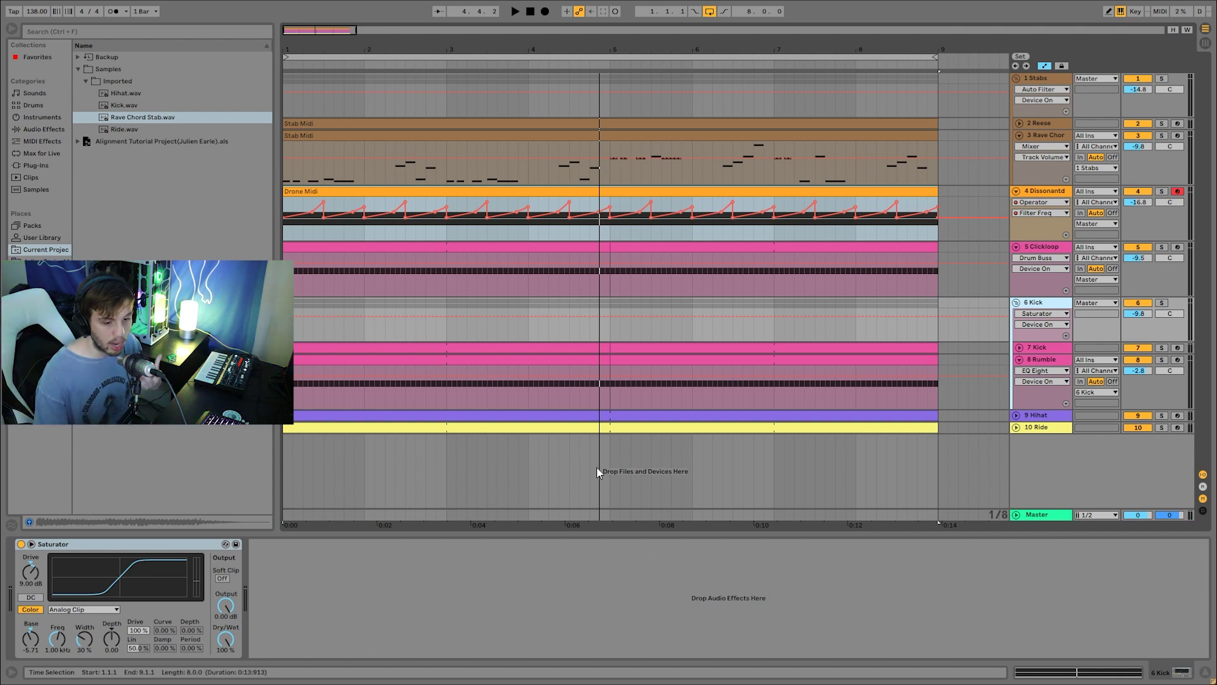
Step: Solo the 9 Hihat track and play it on its own
click(1162, 415)
key(space)
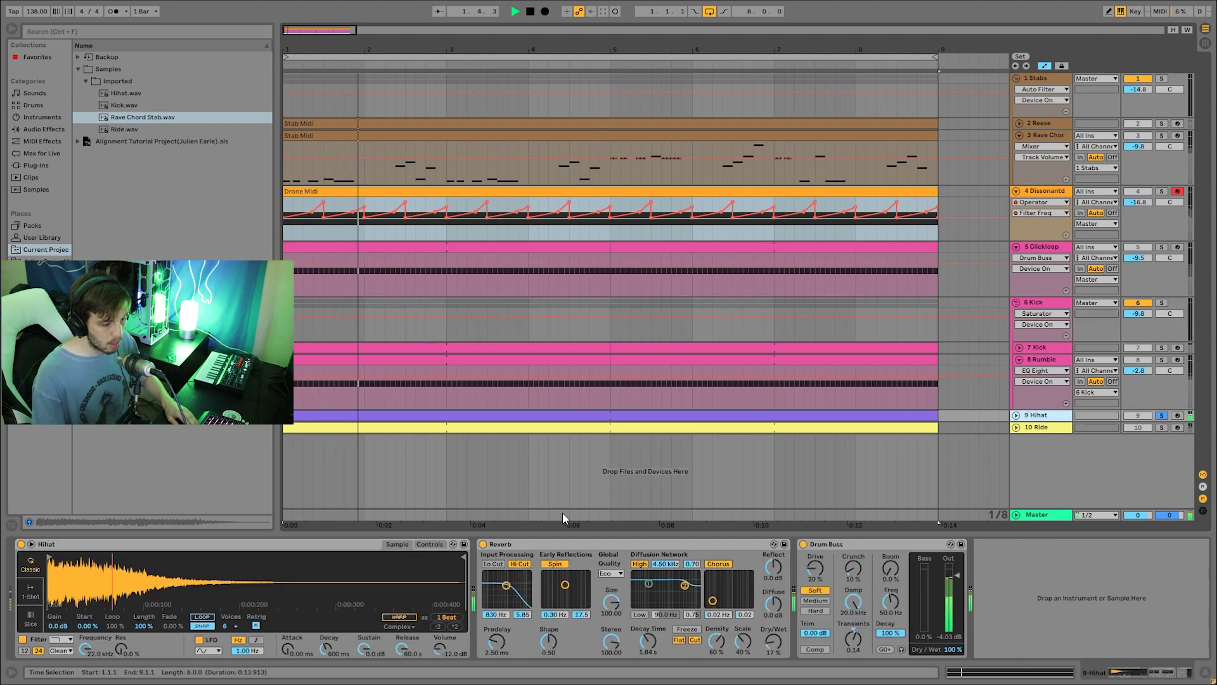
key(space)
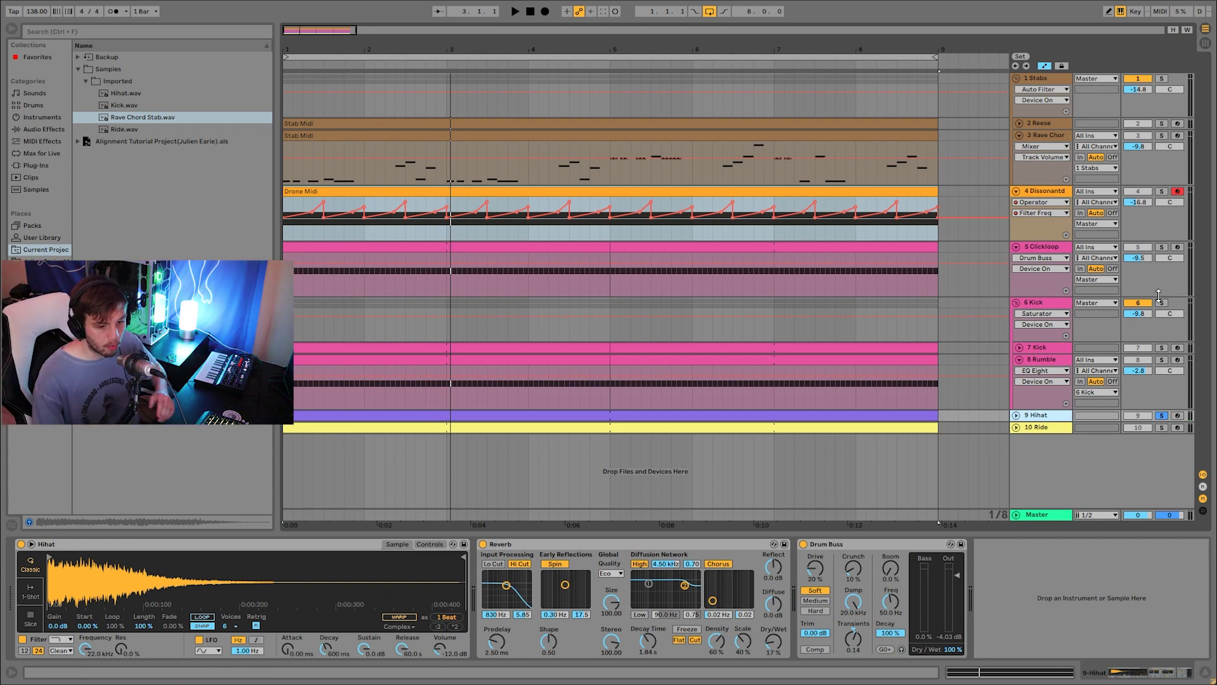
Step: Play the soloed 6 Kick group, add Clickloop and Hihat to the solo, and play them together with Hihat's devices shown
click(1164, 303)
key(space)
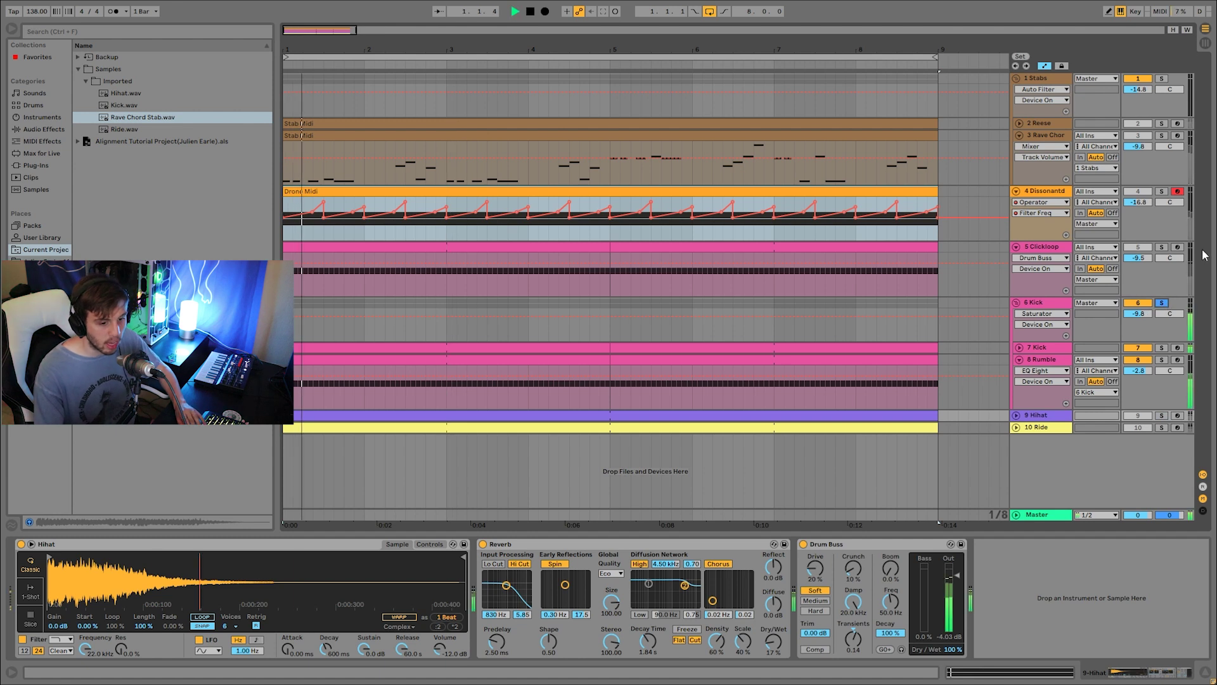
ctrl+click(1162, 248)
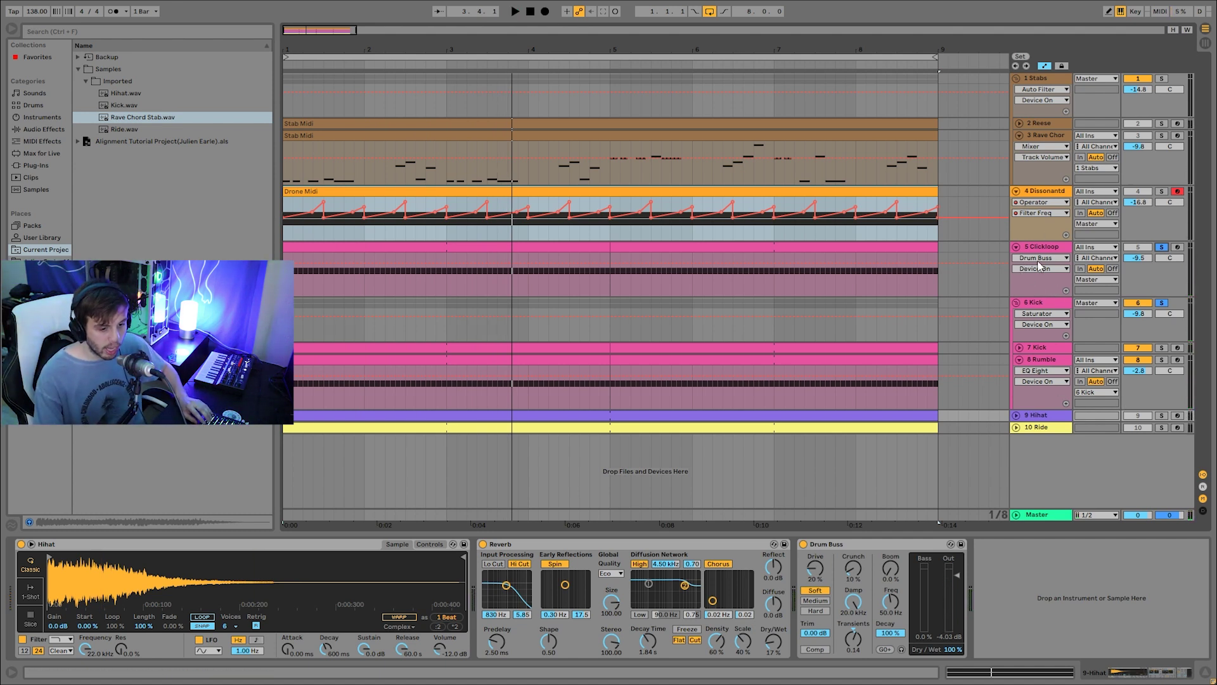
click(1162, 416)
key(space)
click(1015, 415)
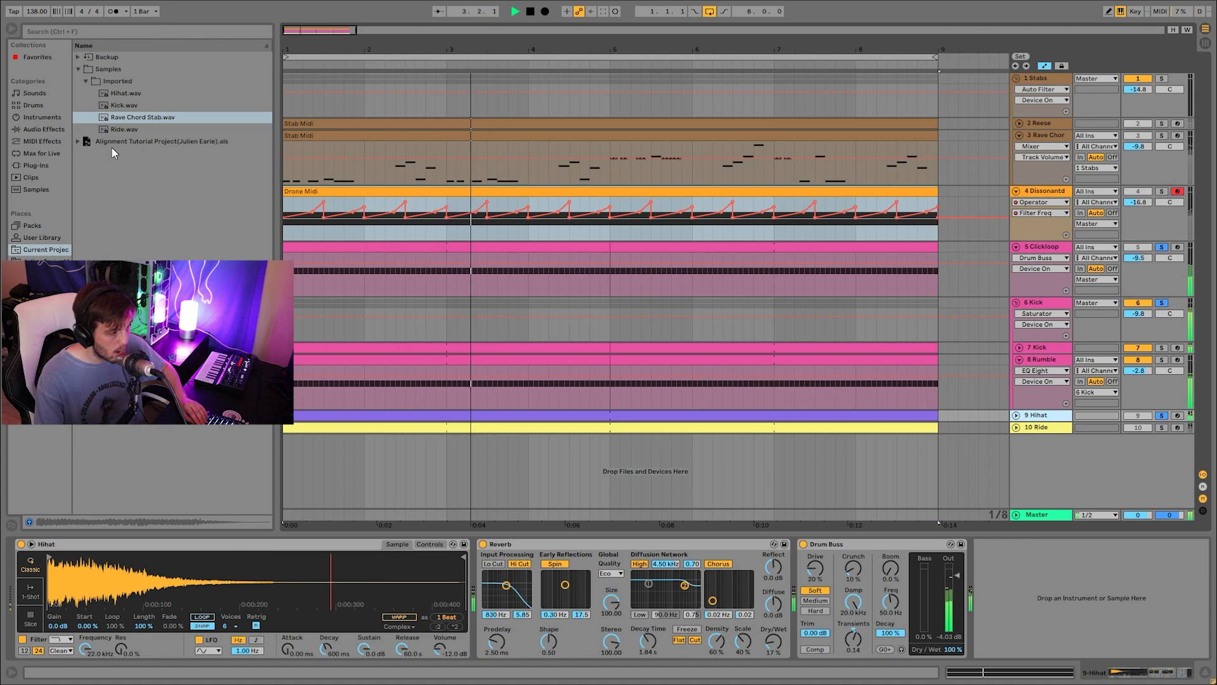
Step: Add a Spectrum after Hihat's Drum Buss and examine the frequencies in its expanded display during playback
click(44, 129)
key(space)
double_click(111, 468)
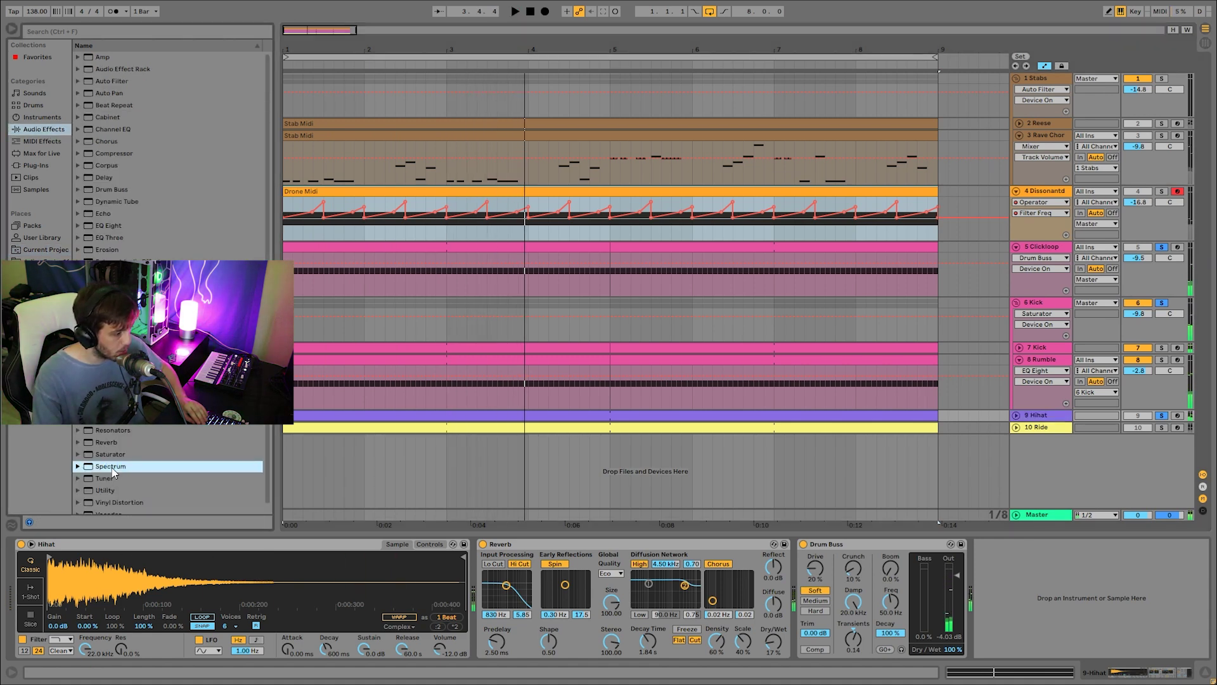
key(space)
click(962, 544)
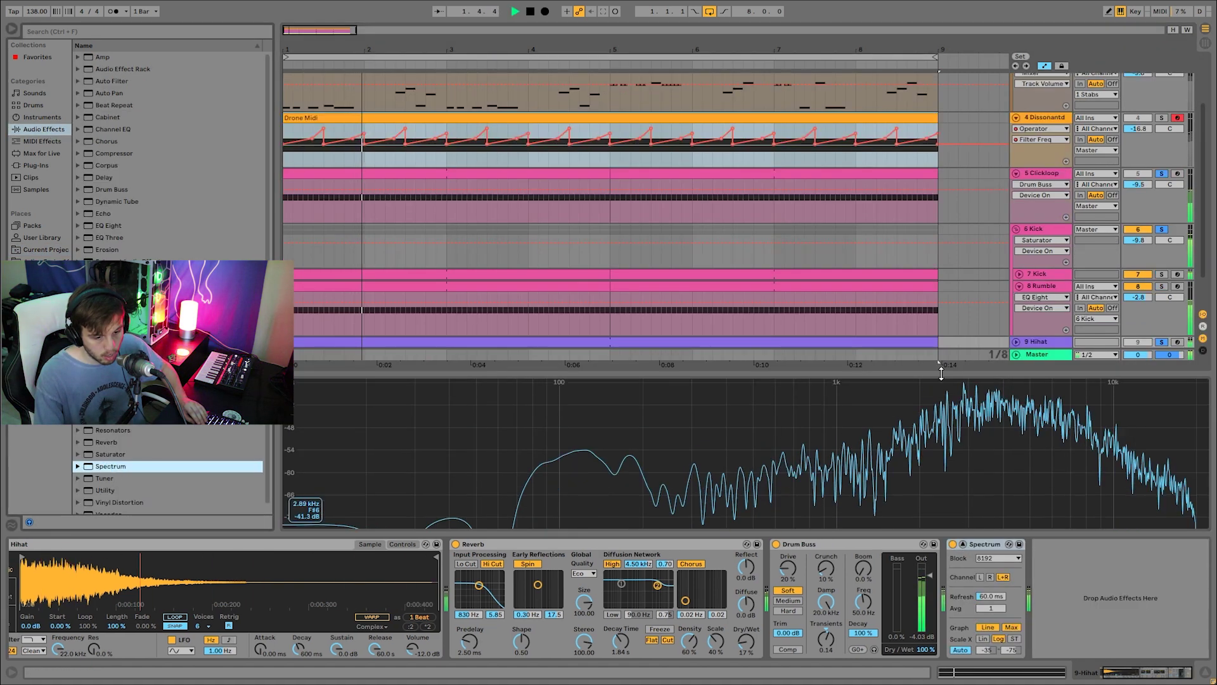
key(space)
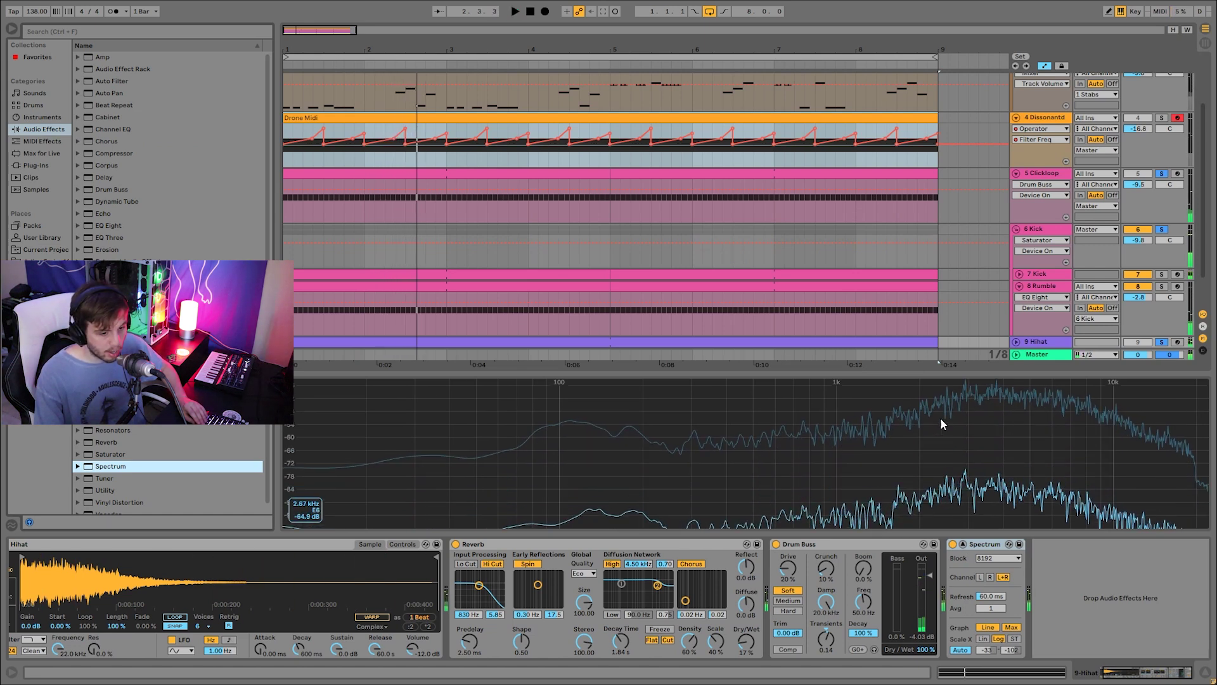
Step: Play the hi-hat through Spectrum once more and delete the Spectrum device
key(space)
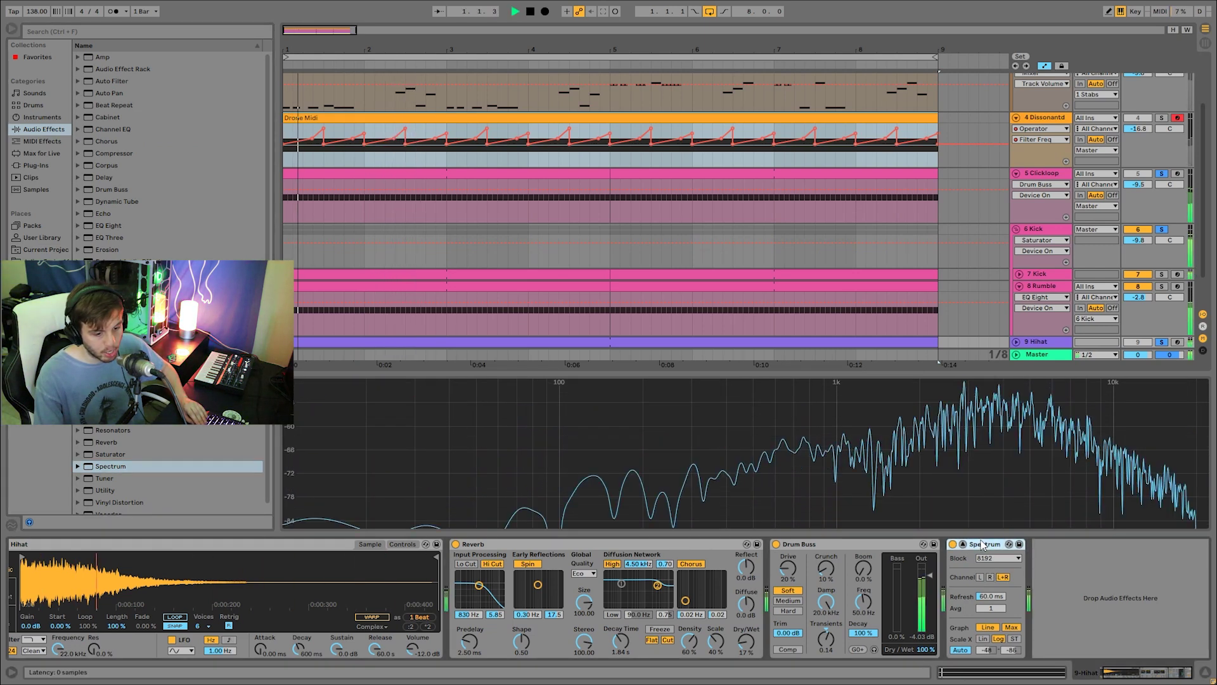
key(Delete)
key(space)
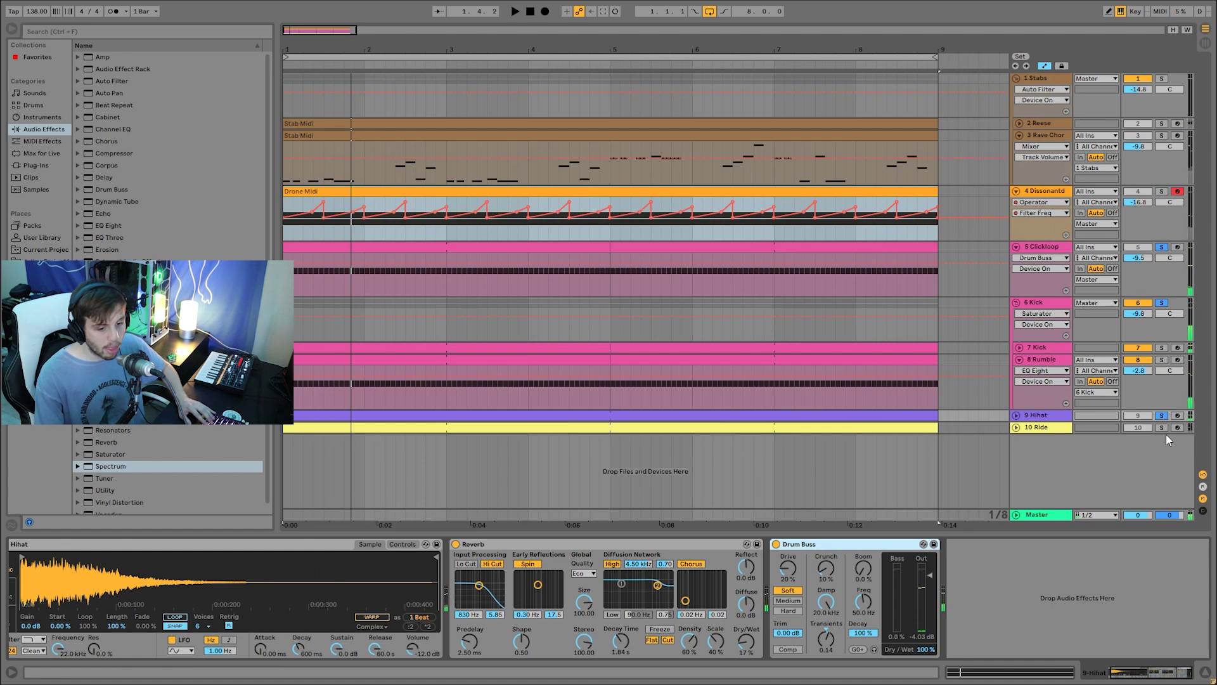
Step: Add 10 Ride to the soloed drum tracks, play them together, and clear all solos
ctrl+click(1163, 428)
key(space)
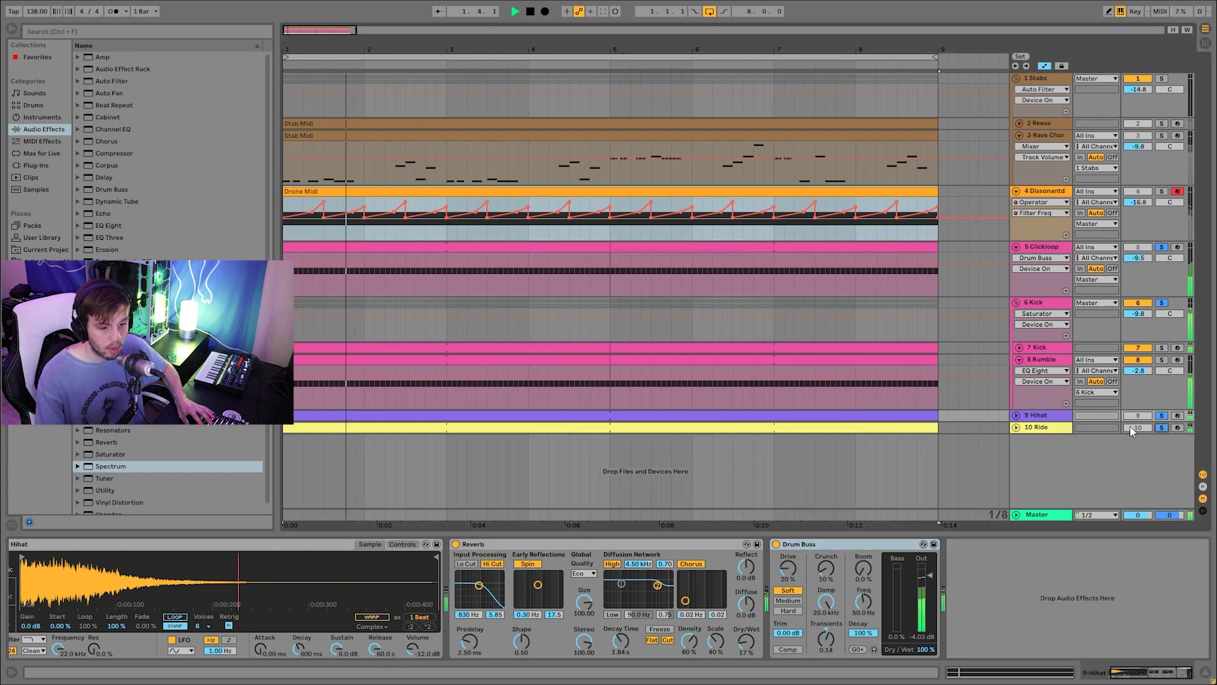
key(space)
click(1163, 429)
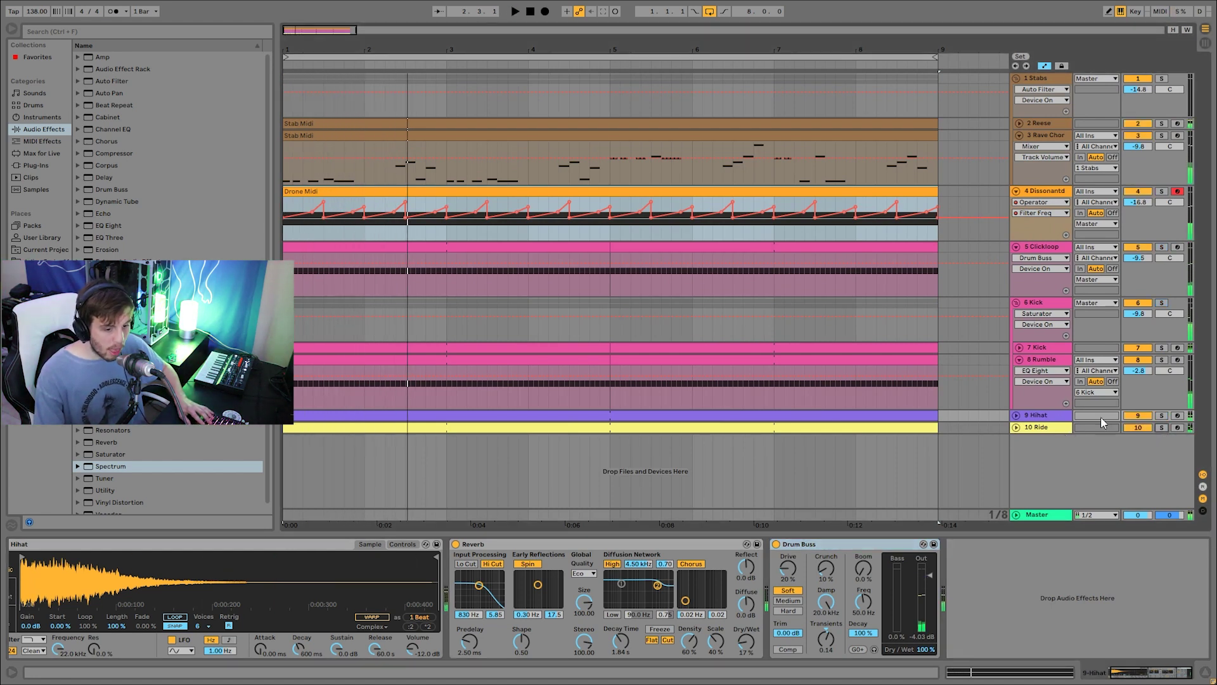
Step: Solo the 9 Hihat track and play it with its complete Simpler, Reverb and Drum Buss chain in view
click(1039, 416)
click(1162, 416)
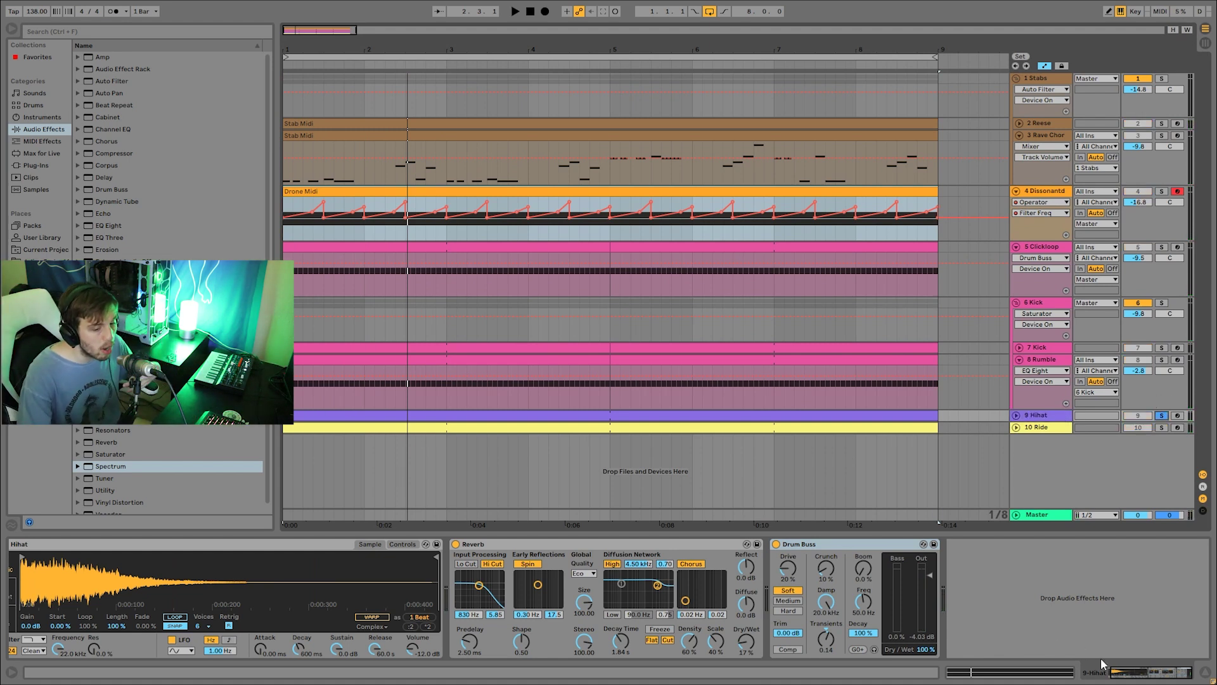
click(1119, 680)
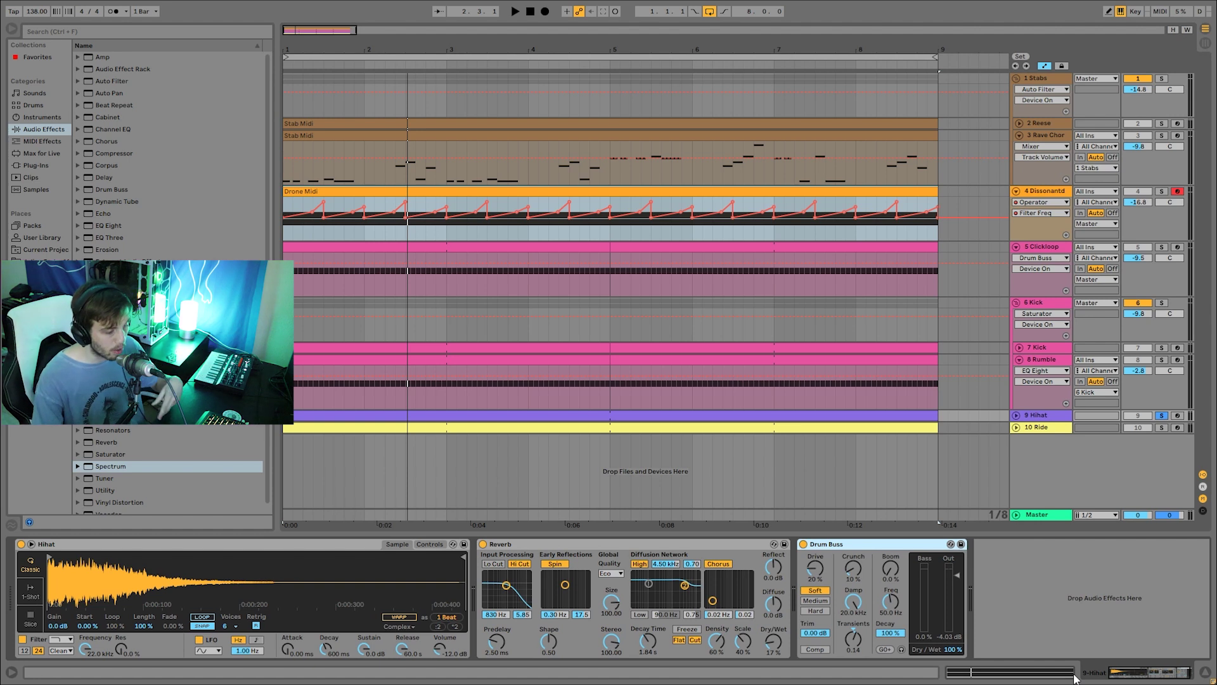
key(space)
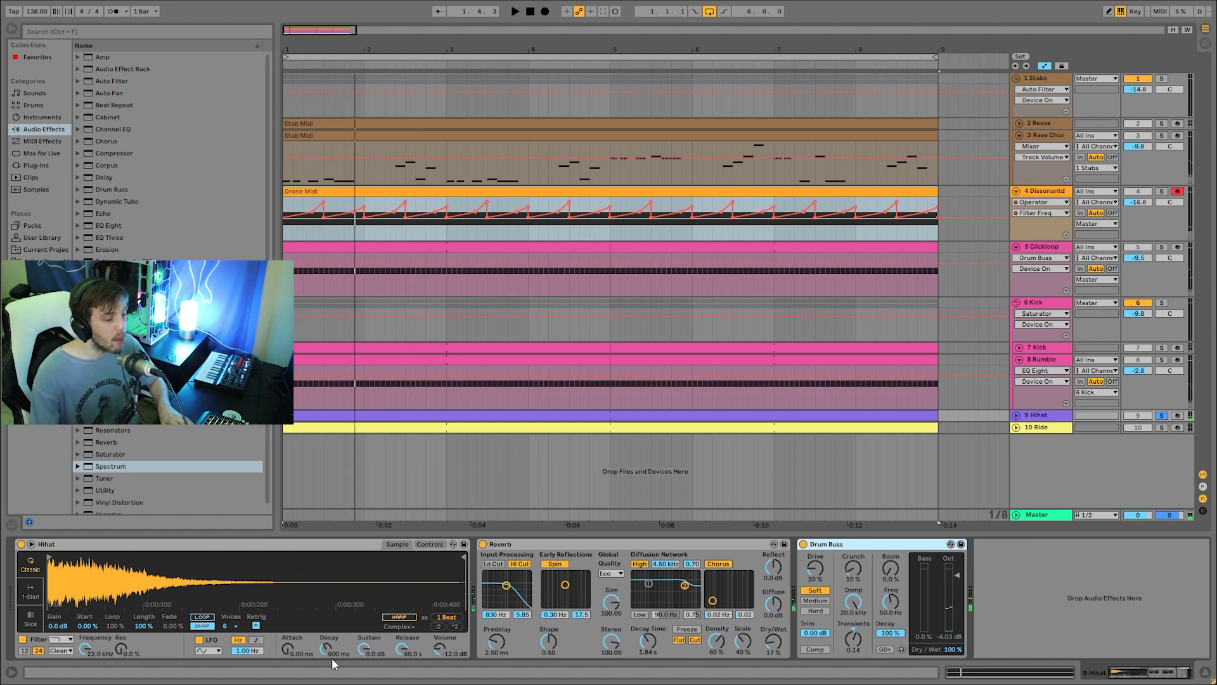
key(space)
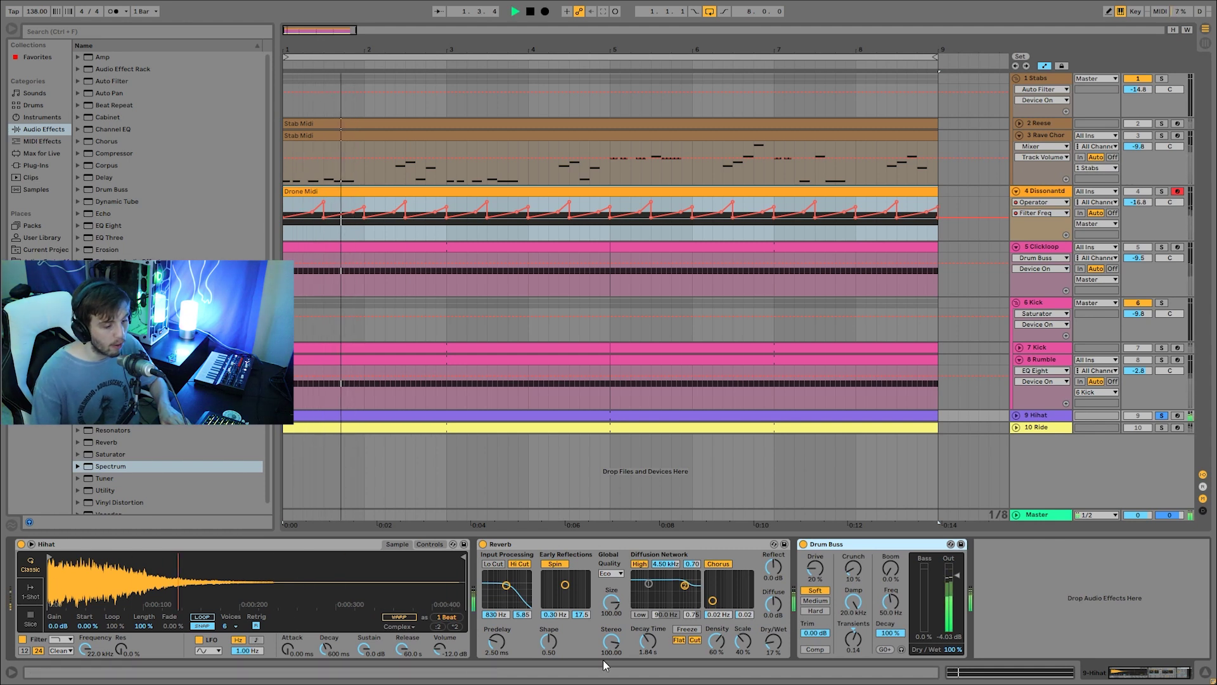
key(space)
Step: Demonstrate the hi-hat with Drum Buss and Reverb bypassed during playback, and undo both bypasses
click(803, 544)
key(space)
click(483, 544)
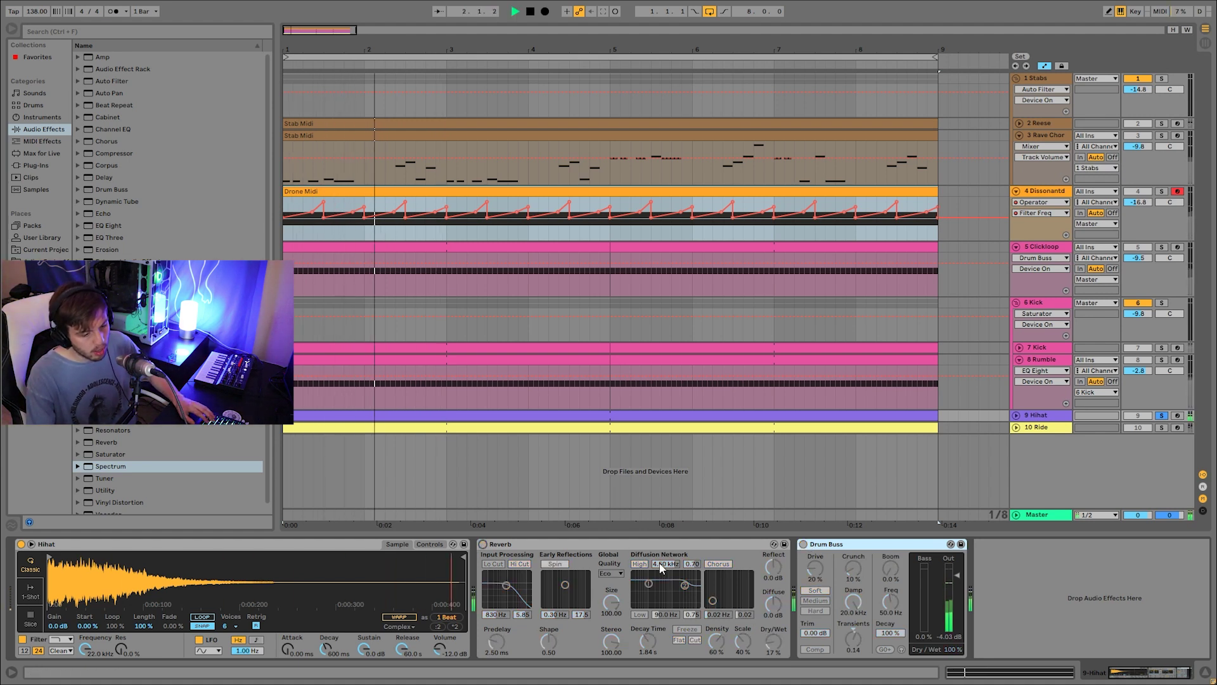
key(ctrl+z)
key(ctrl+z)
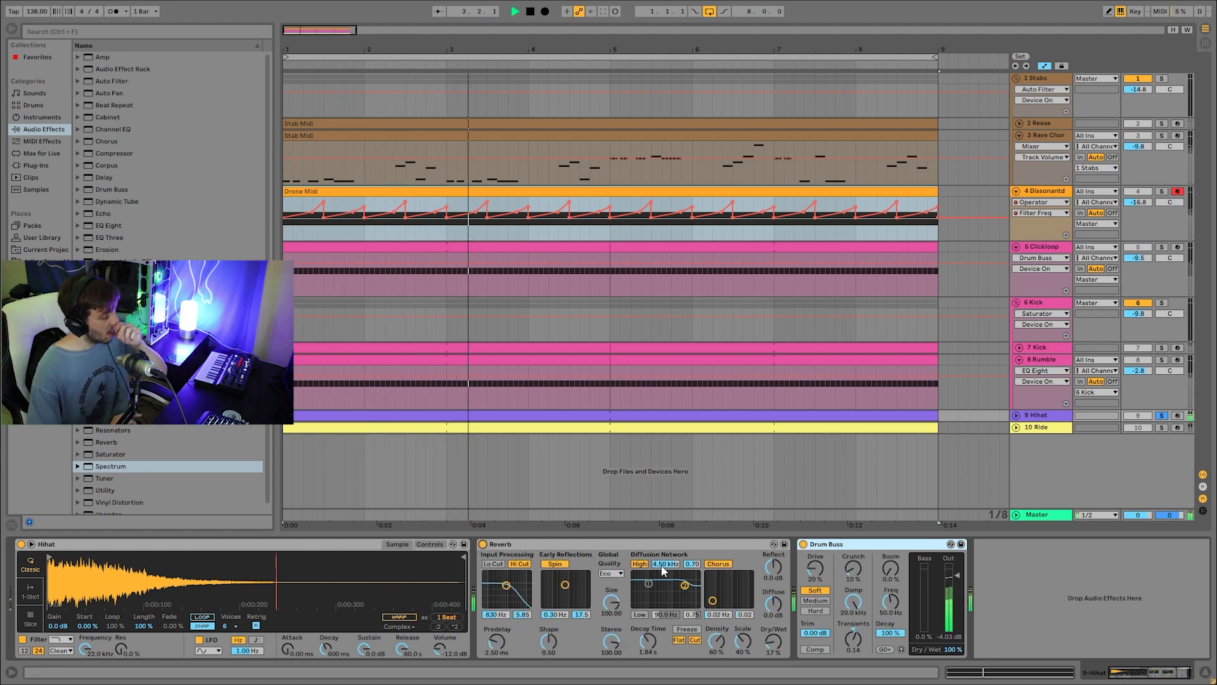
Step: Stop the hi-hat playback, clear the solo on 9 Hihat, and briefly play the full arrangement
key(space)
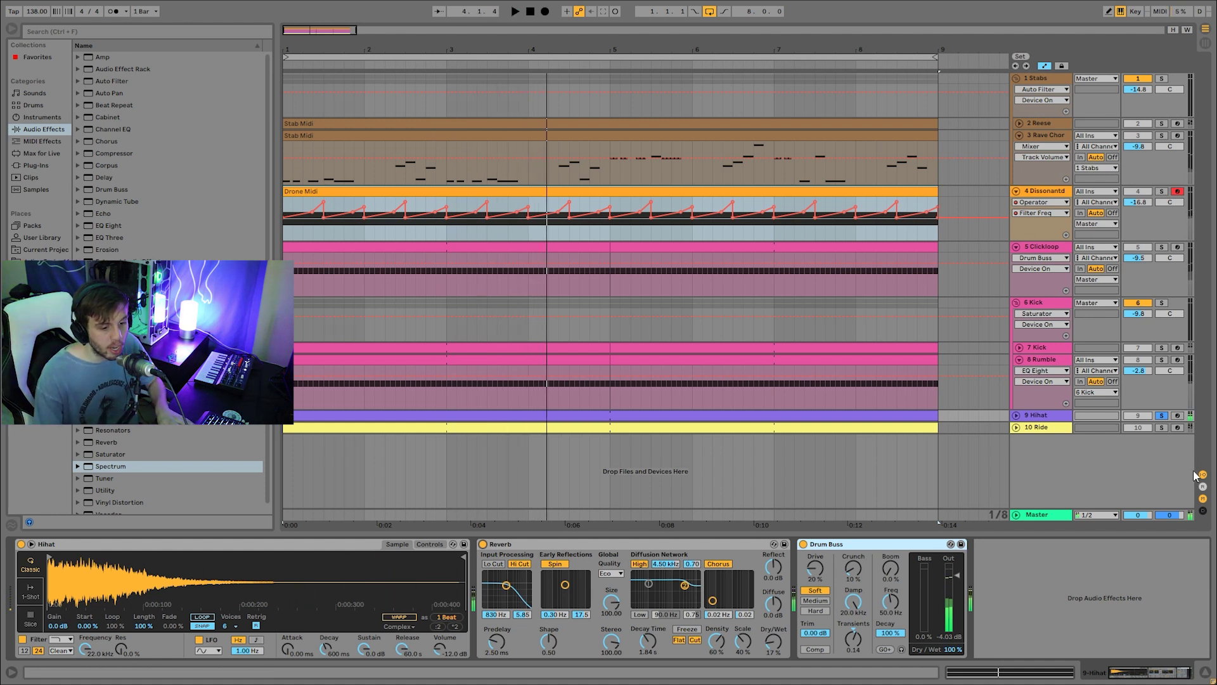
click(1165, 416)
key(space)
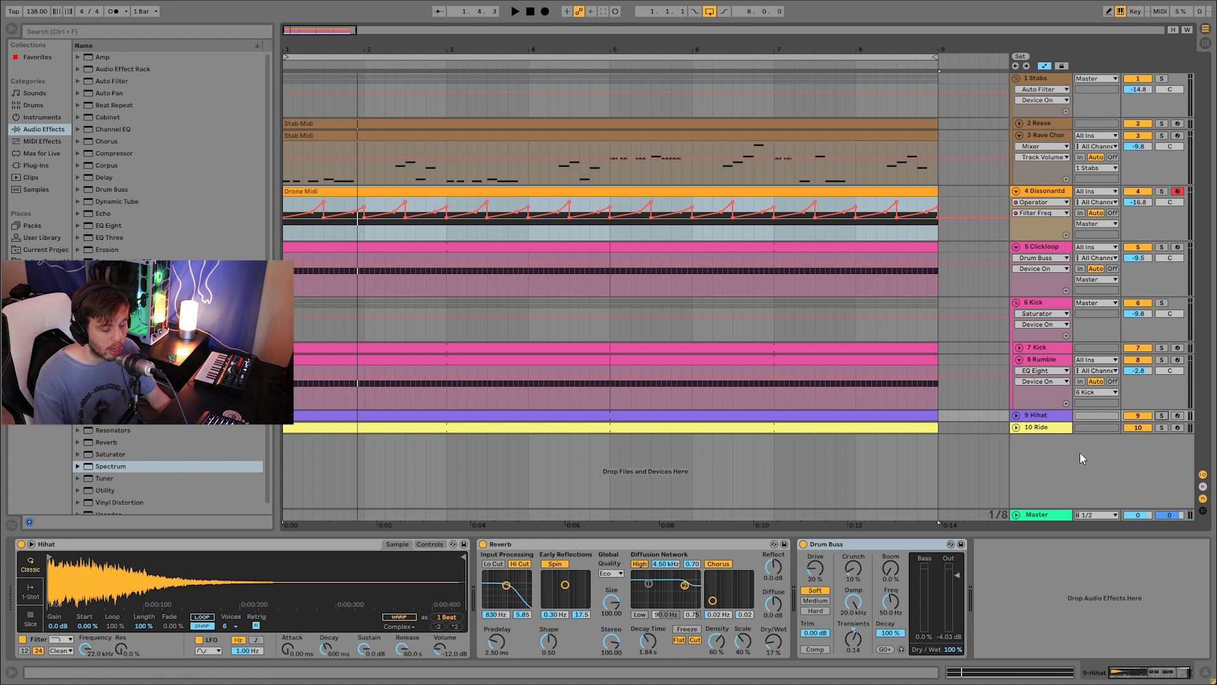
Step: Solo the 10 Ride track and play it with its Simpler, Echo and Drum Buss chain in view
click(1161, 427)
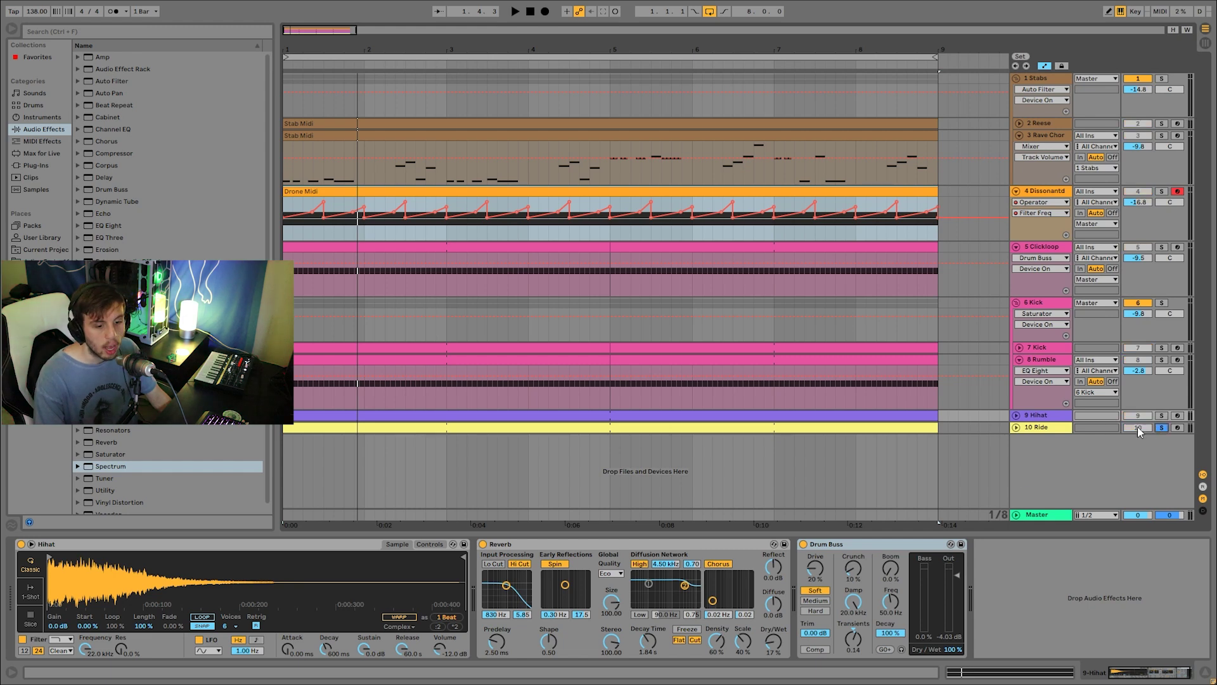
click(1044, 431)
key(space)
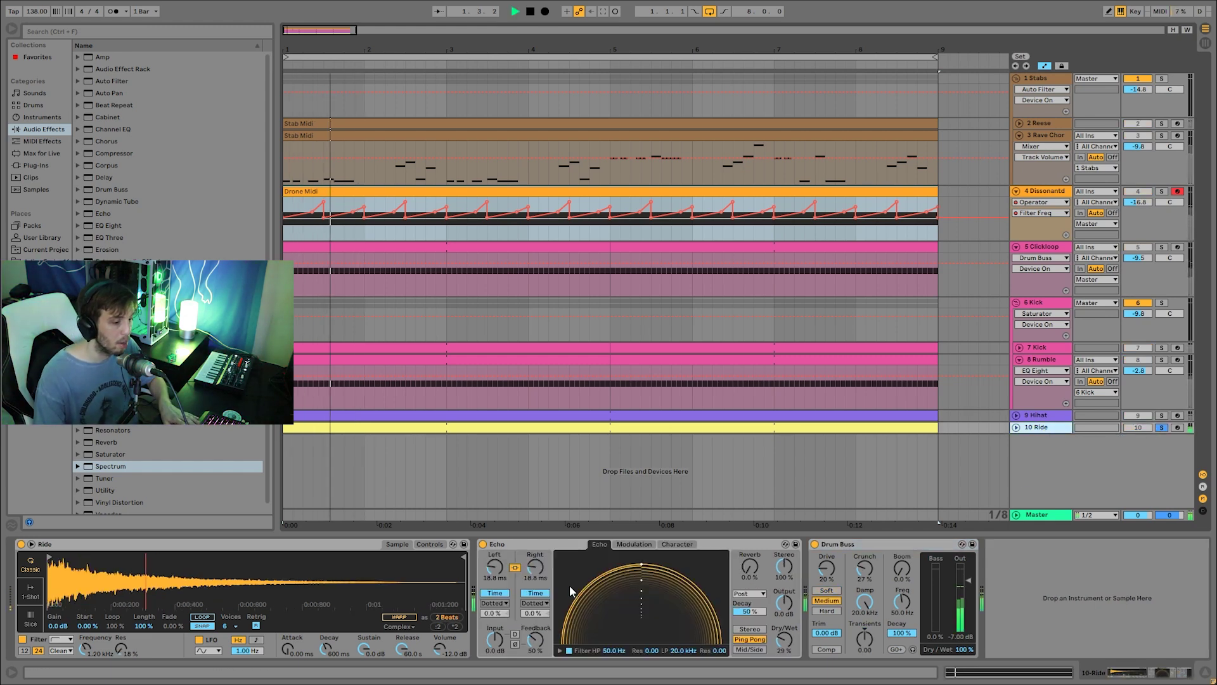
key(space)
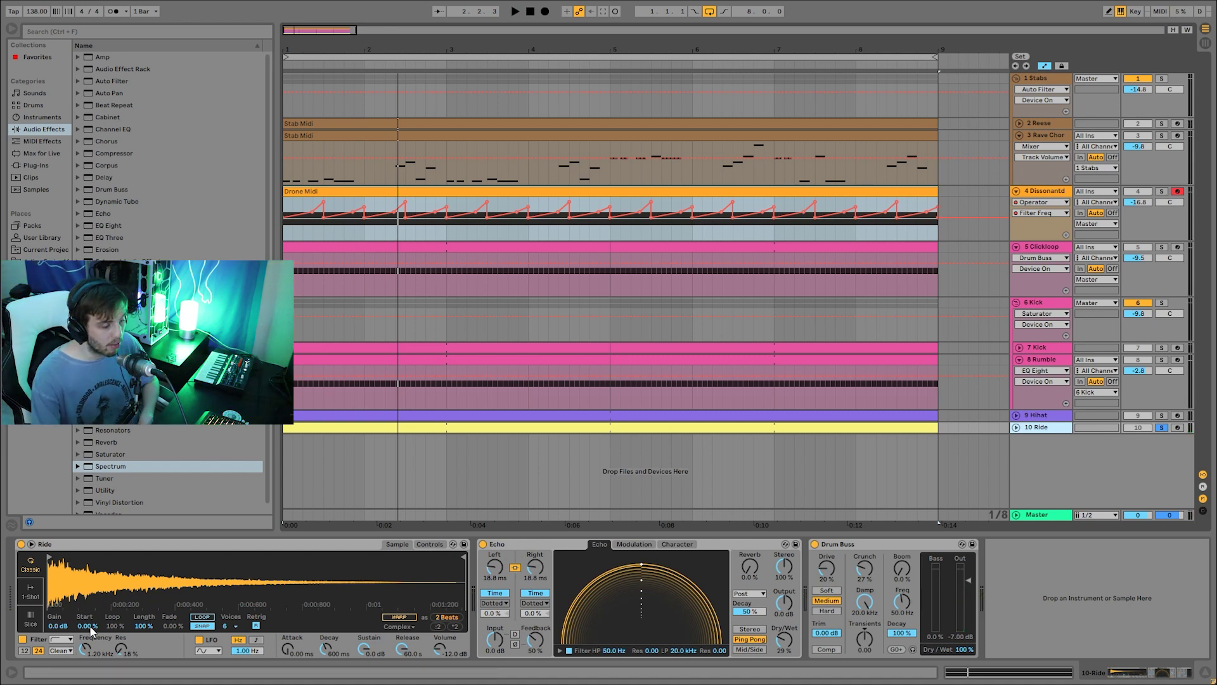
Step: Replay the soloed ride several times, demonstrating its Simpler filter with the cutoff frequency lowered and restored
key(space)
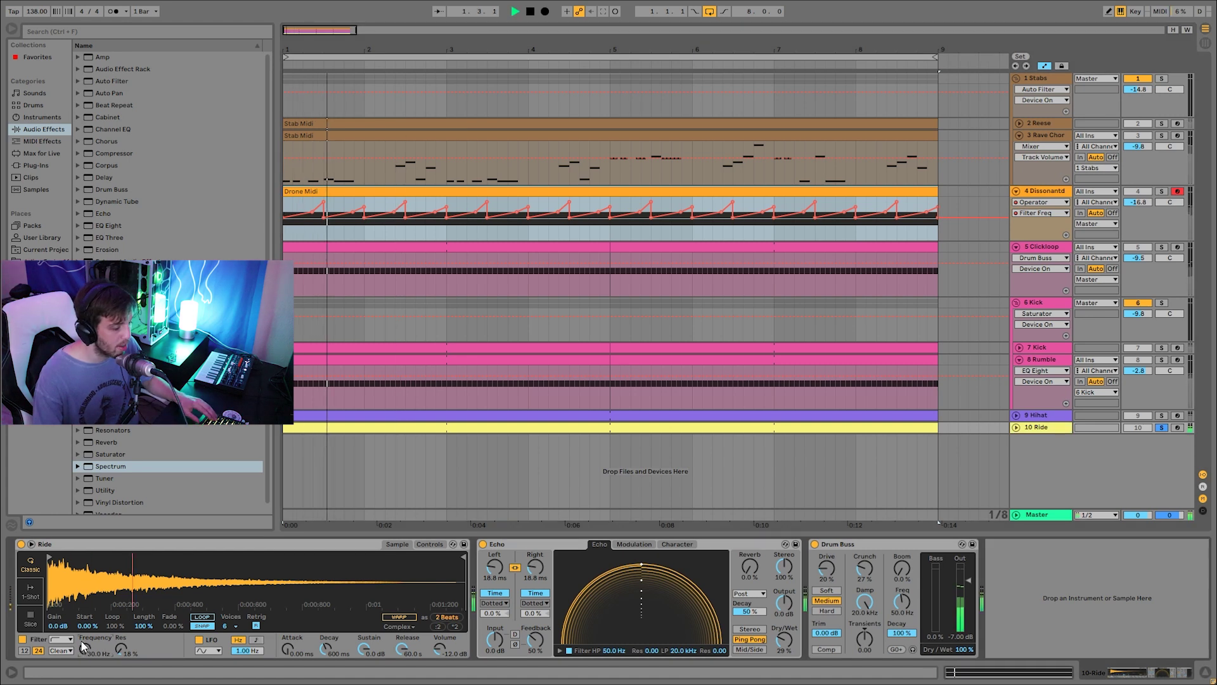
key(space)
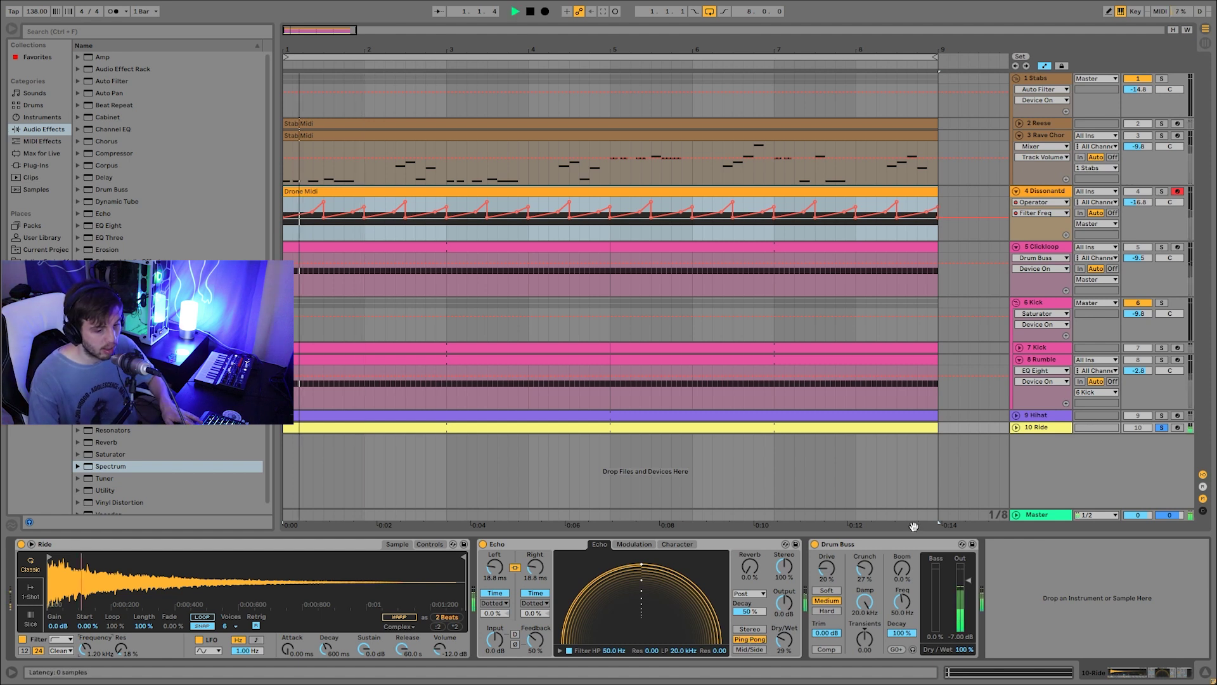
key(space)
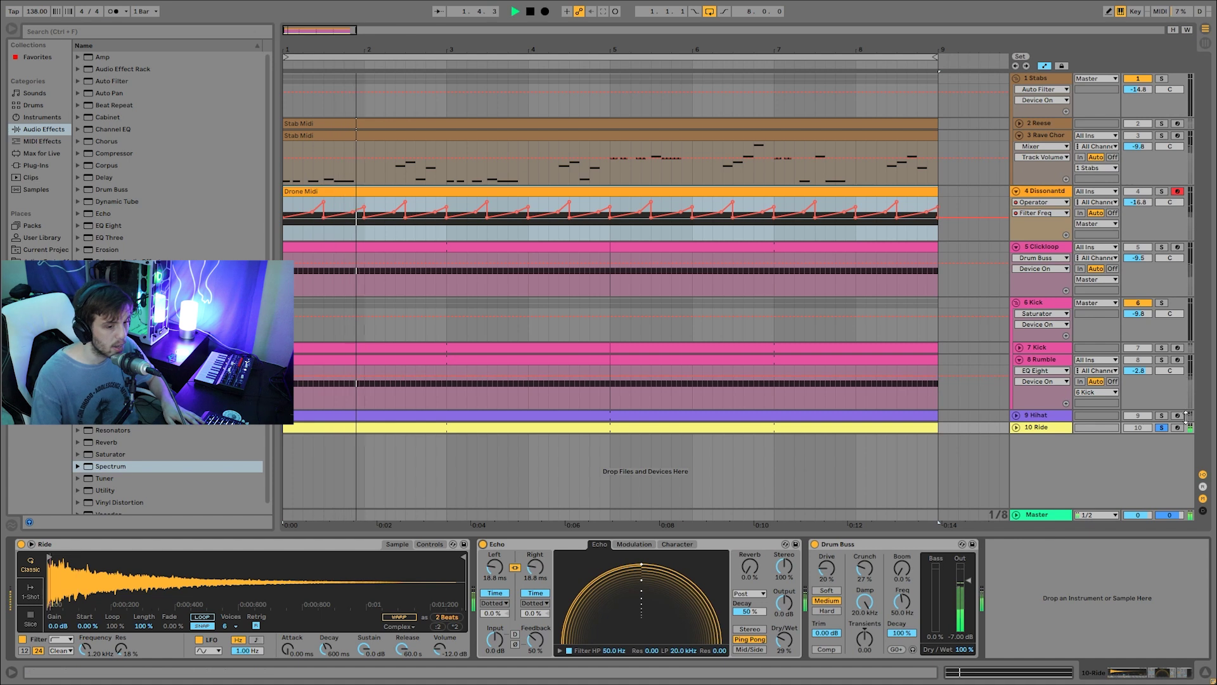
key(space)
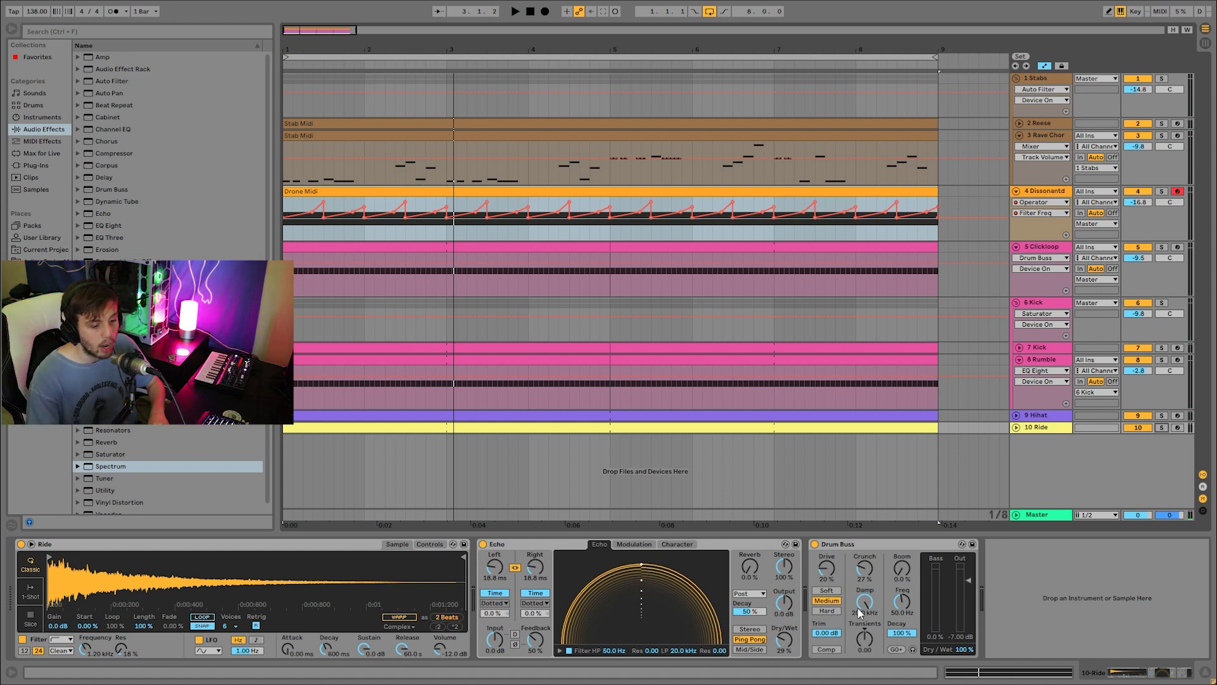
Step: Play all tracks together with the ride's solo cleared, and stop near the end of the eight-bar loop
key(space)
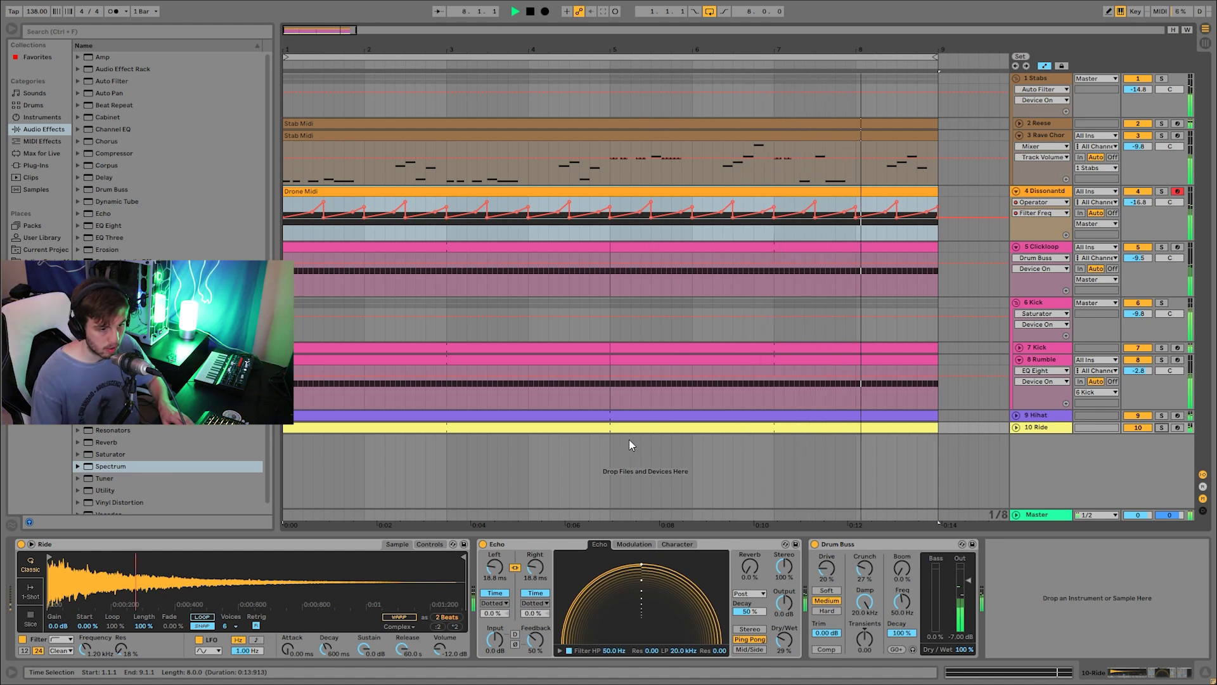
key(space)
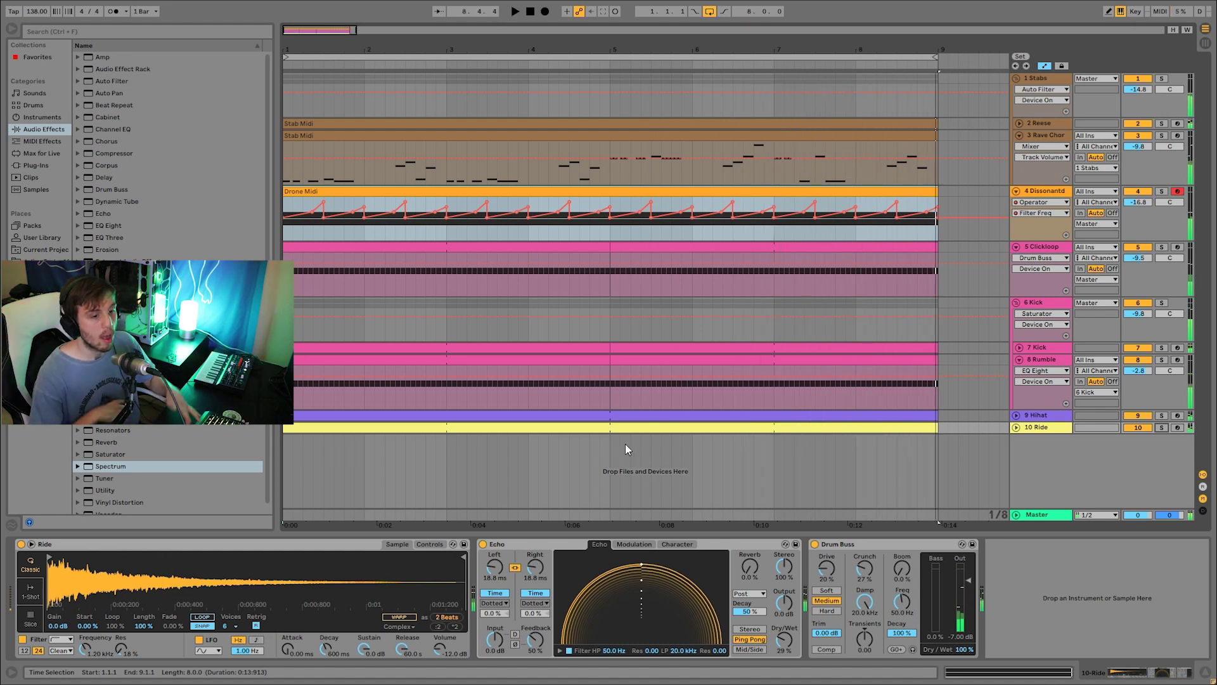